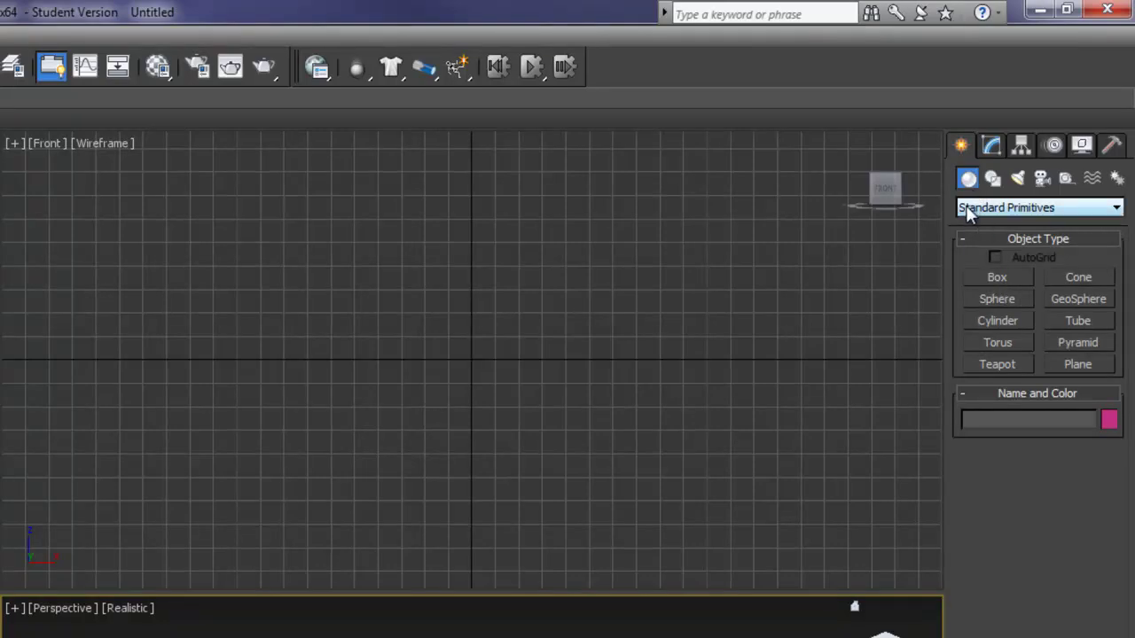
Step: Create a box about 121 long, 130 wide and 86 high in the Front viewport
left_click(1000, 278)
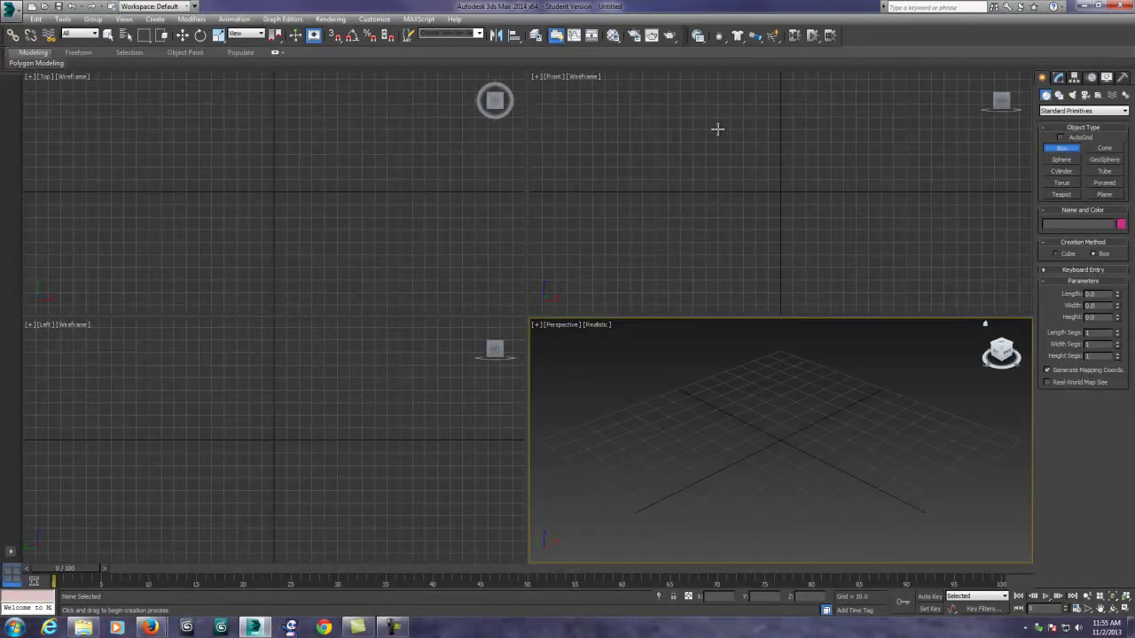
left_click_drag(717, 128, 882, 282)
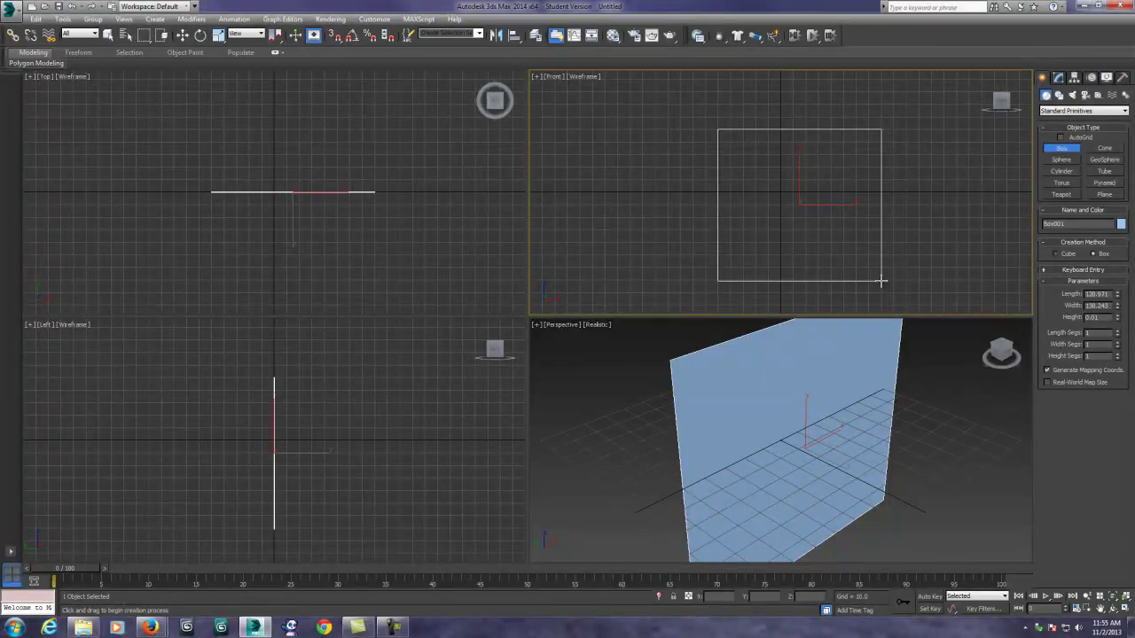
left_click_drag(882, 282, 882, 282)
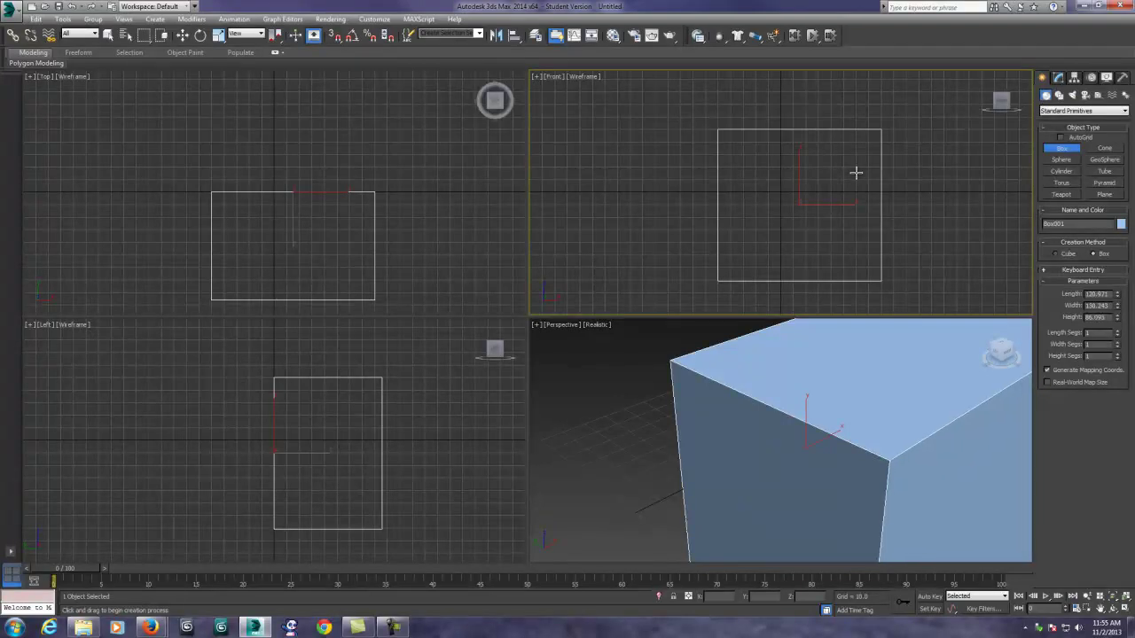
left_click(856, 172)
Step: Move the box in the Front viewport so its pivot sits at about X 3 and Z -16
scroll(920, 248, "down", 3)
middle_click_drag(939, 397, 835, 381)
scroll(900, 389, "down", 3)
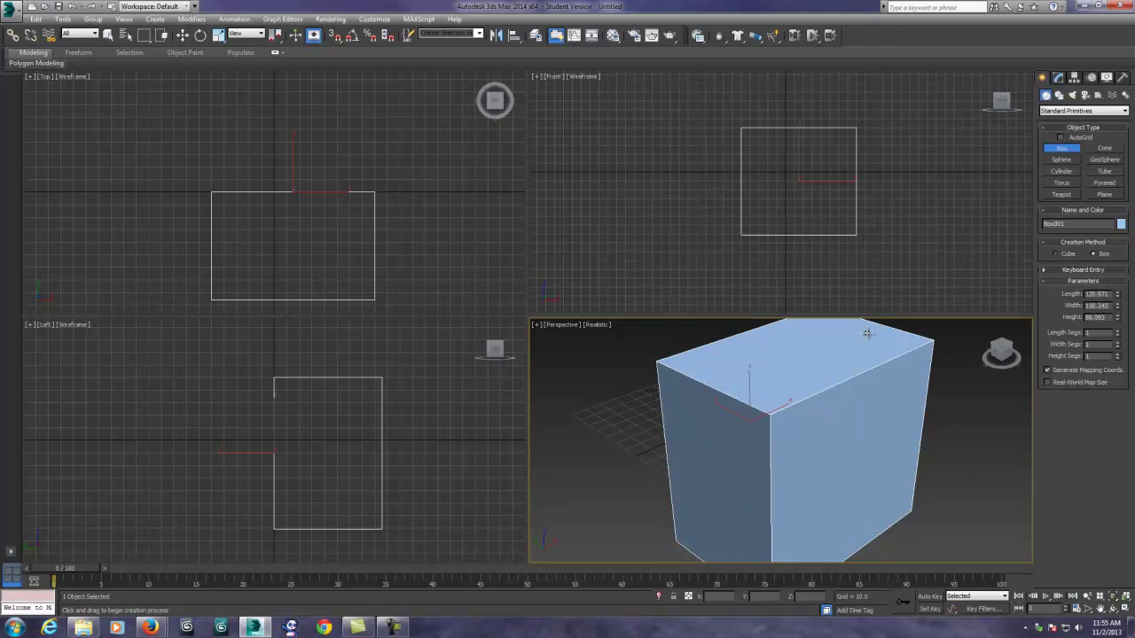
left_click(182, 34)
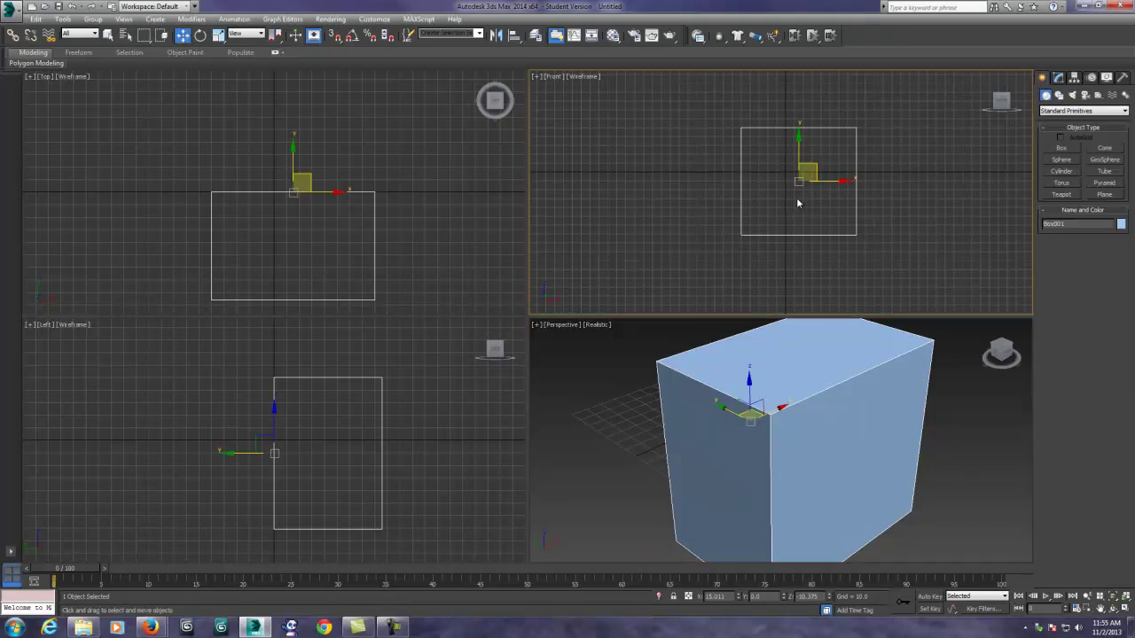
left_click_drag(801, 203, 803, 173)
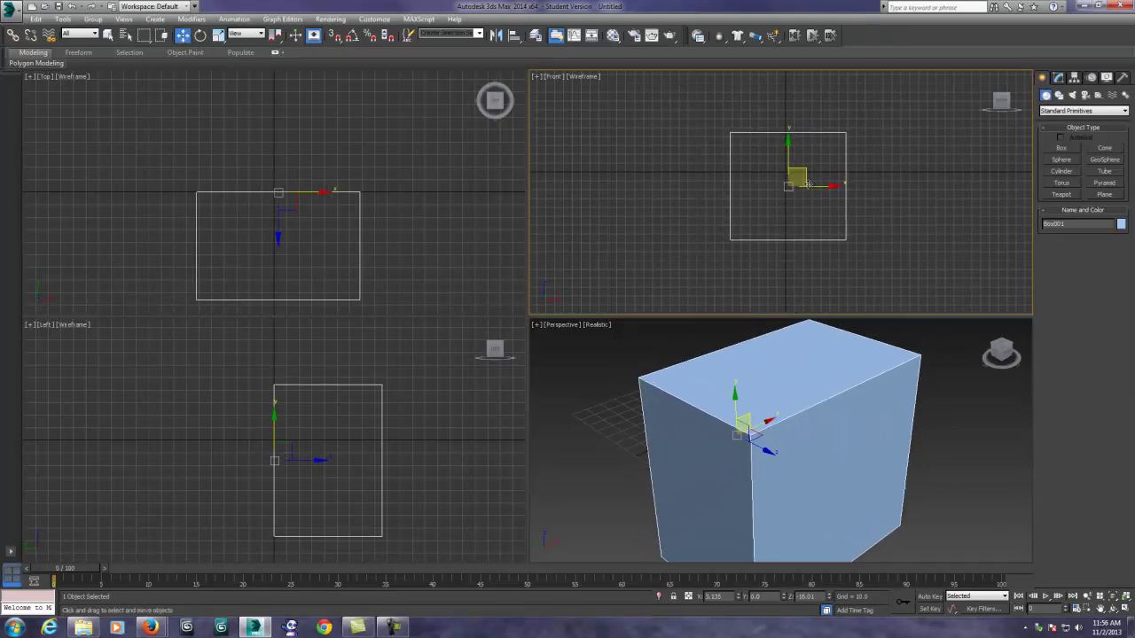
Step: Fit the box to the extents of all four viewports
left_click(849, 411)
scroll(850, 414, "down", 2)
middle_click_drag(849, 414, 839, 405)
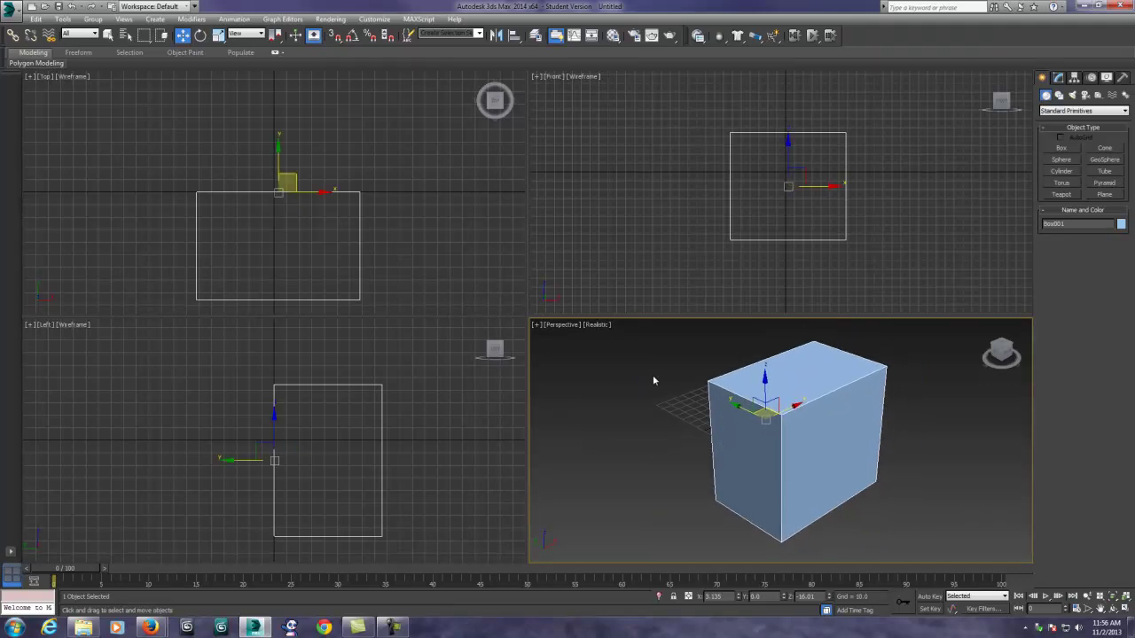
middle_click_drag(451, 447, 393, 436)
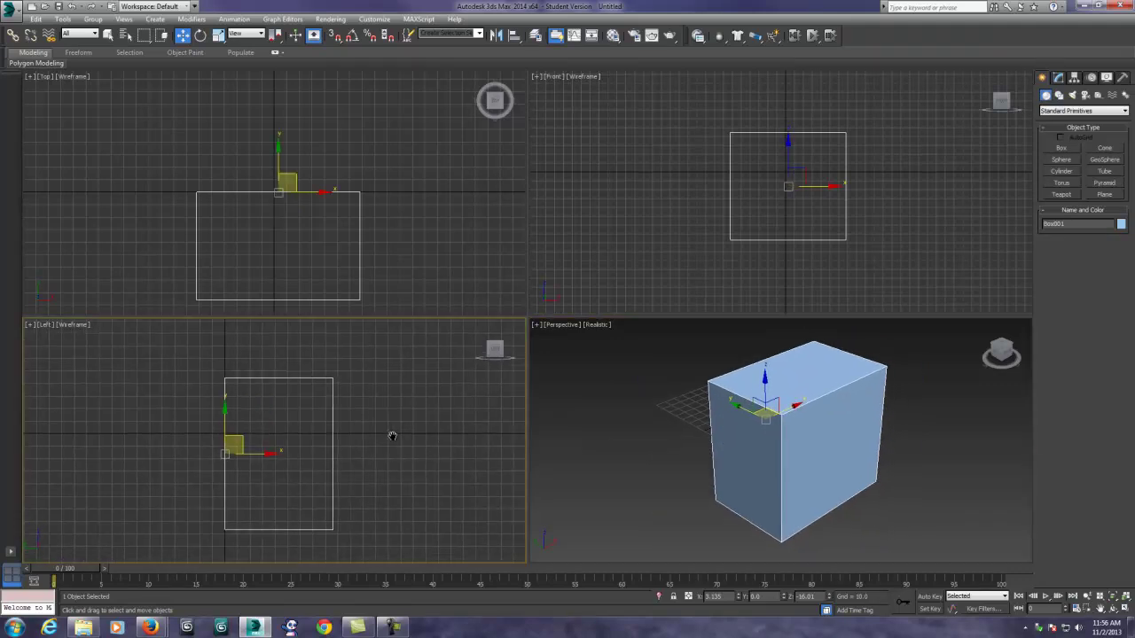
left_click(1125, 598)
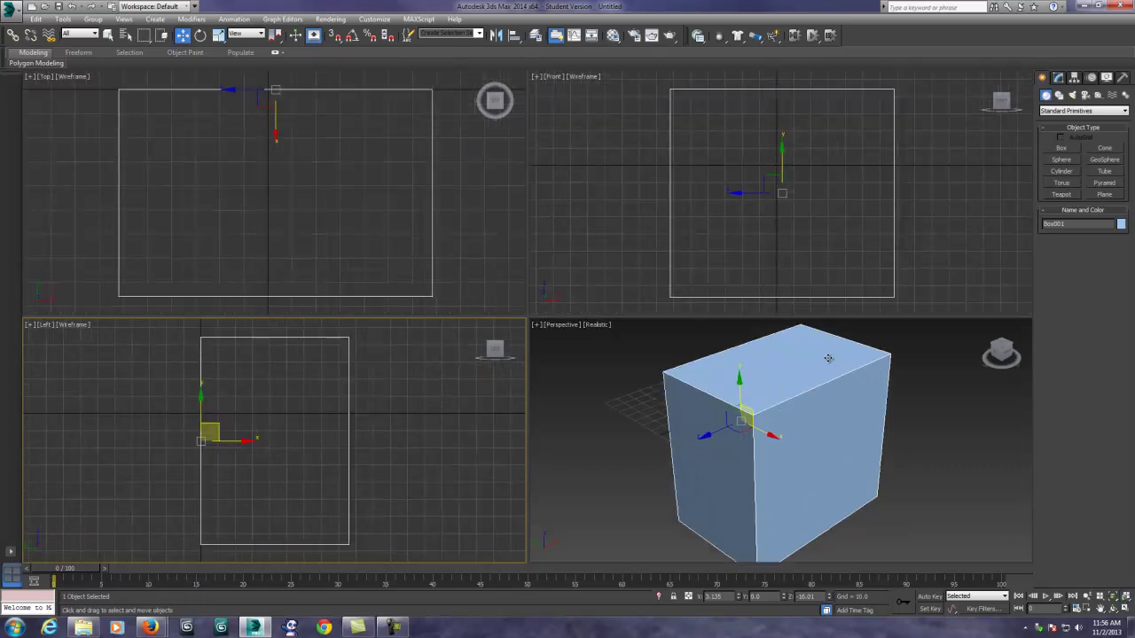
Step: Rename the box MyBox and change its object color to light teal
left_click(886, 240)
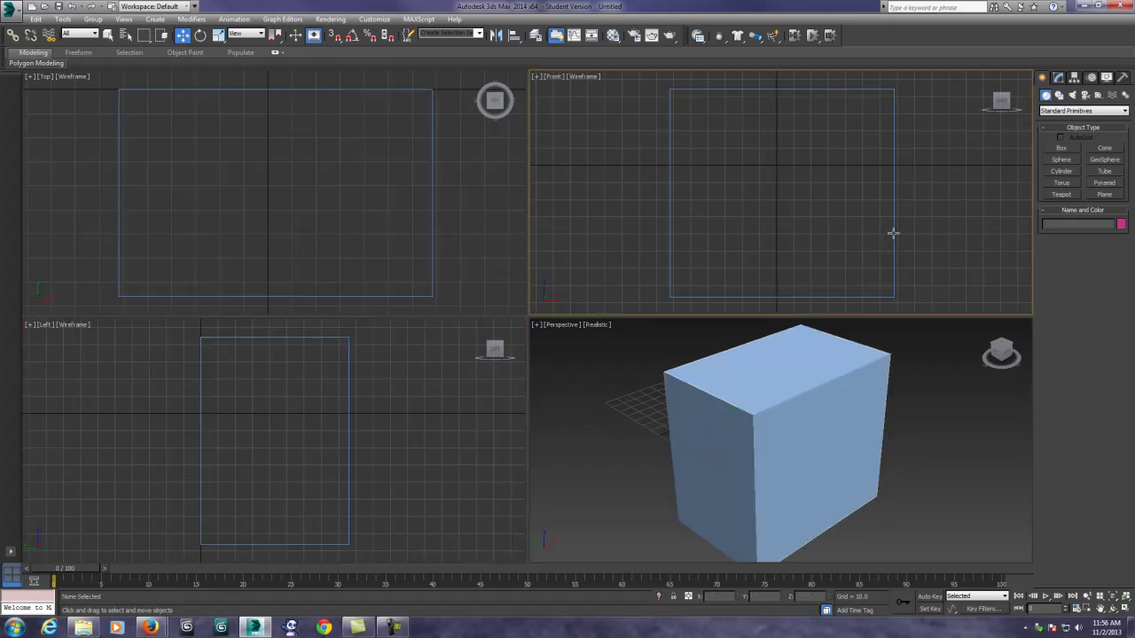
left_click(894, 233)
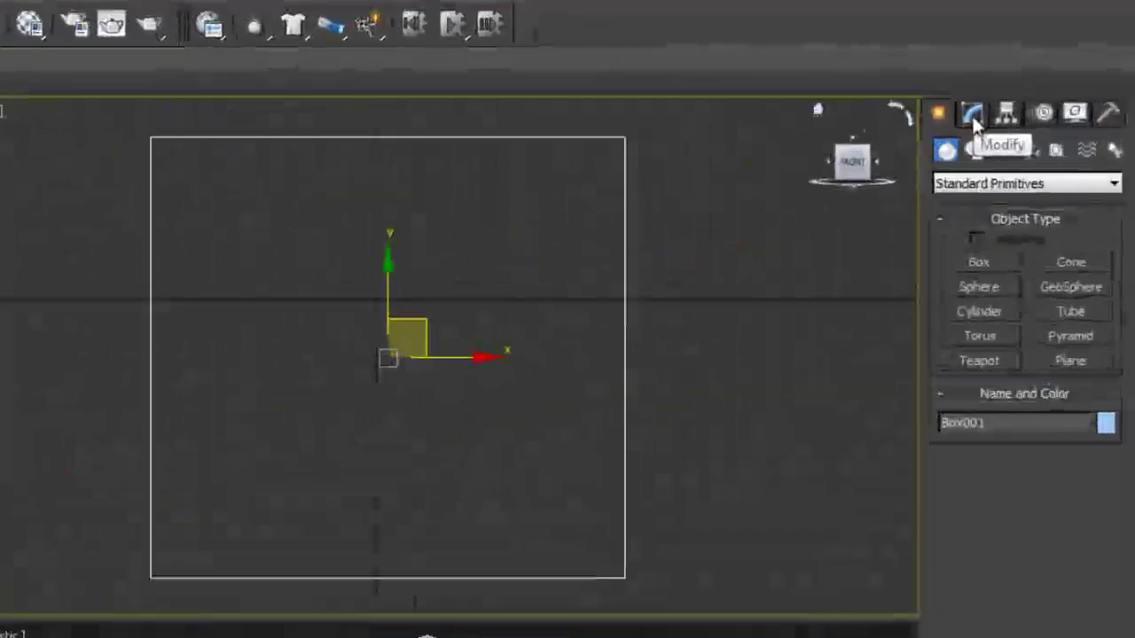
left_click(1058, 81)
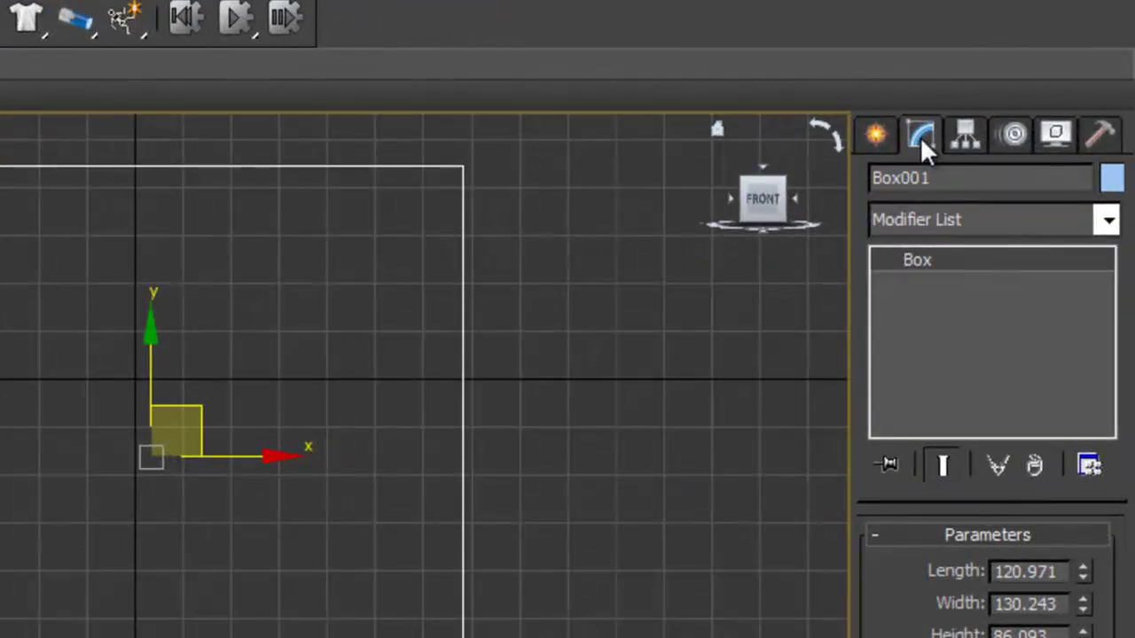
left_click(873, 140)
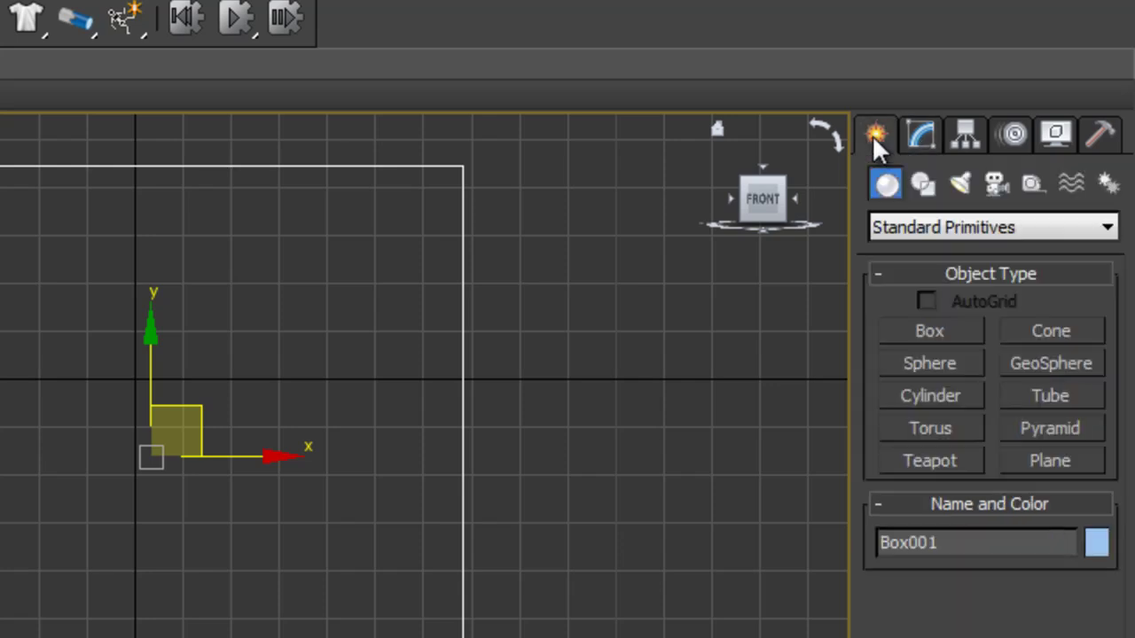
left_click(921, 138)
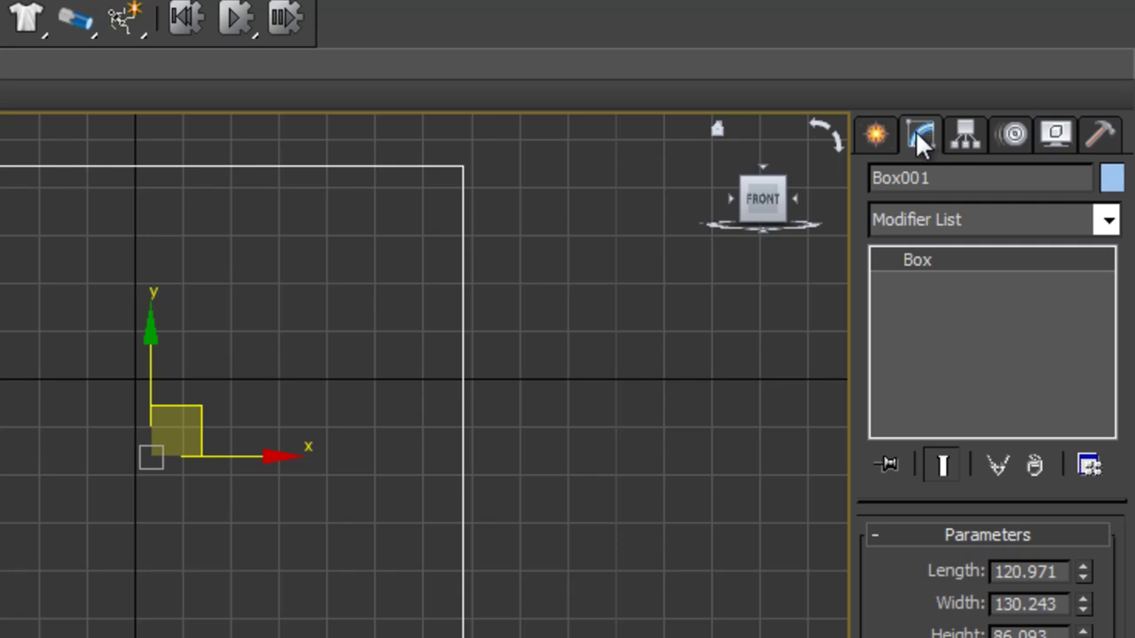
left_click(949, 177)
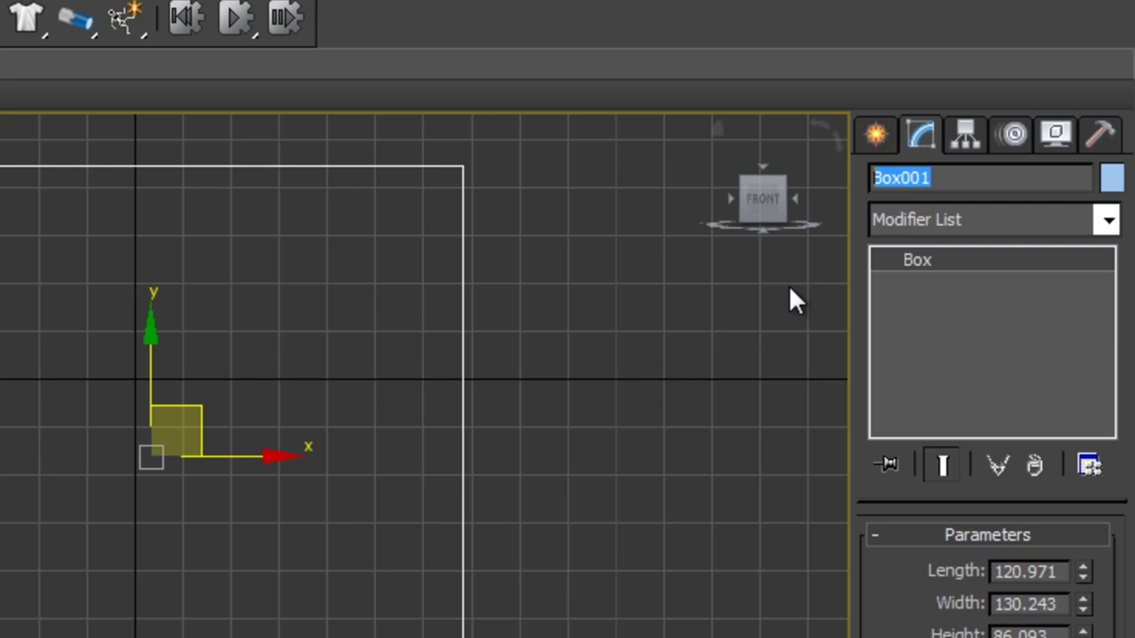
type("MyB")
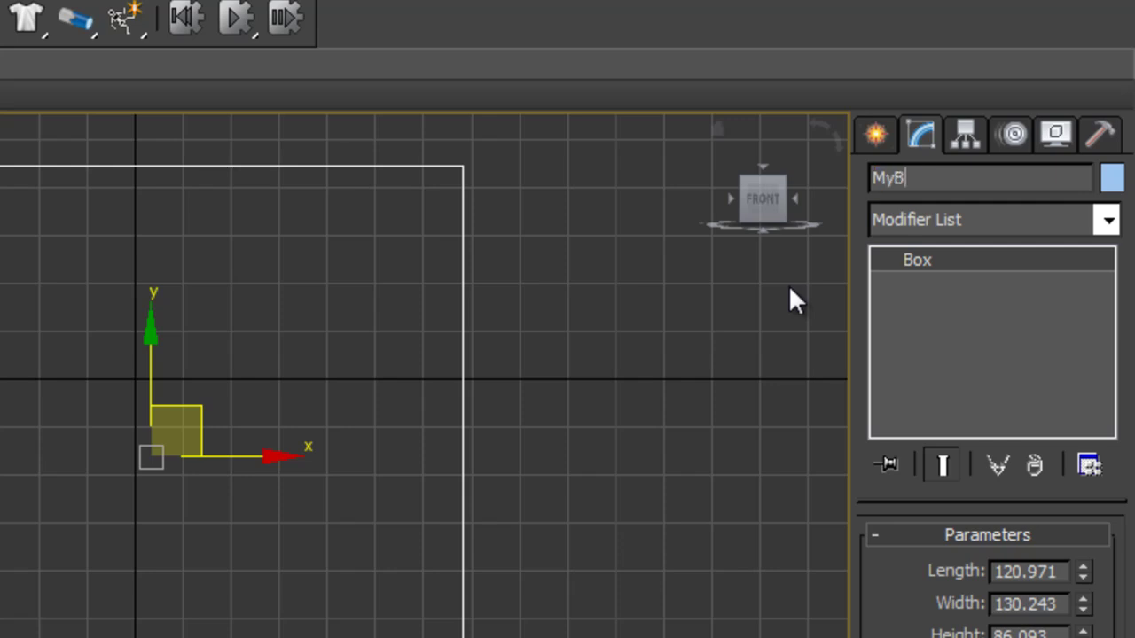
type("ox")
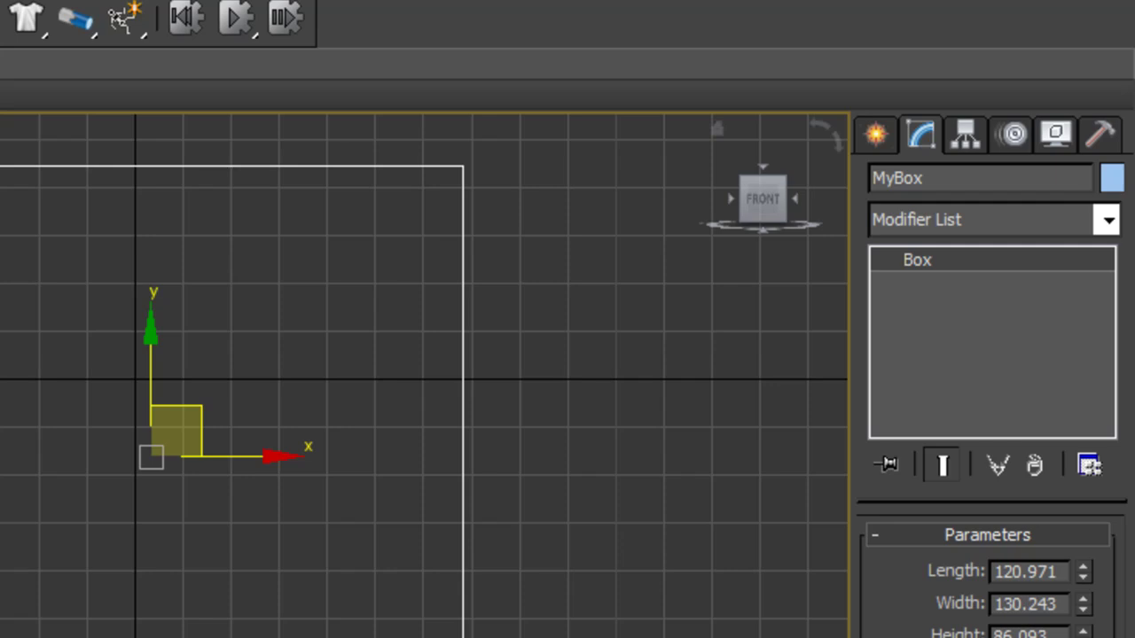
left_click(504, 542)
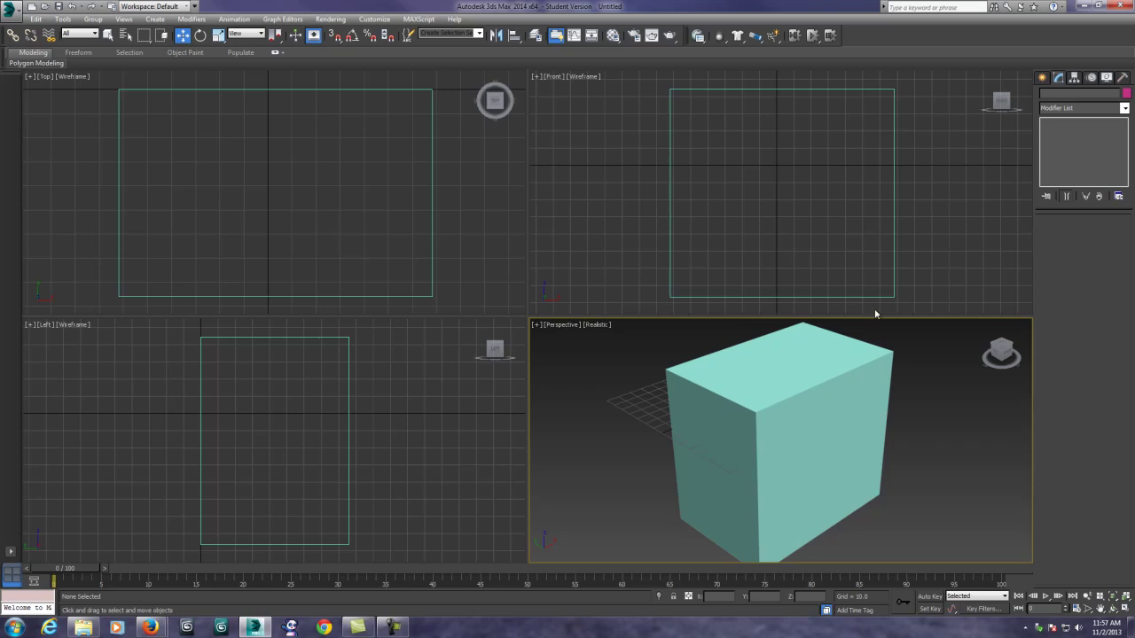
Step: Set the length, width and height of MyBox to 100 each
left_click(893, 181)
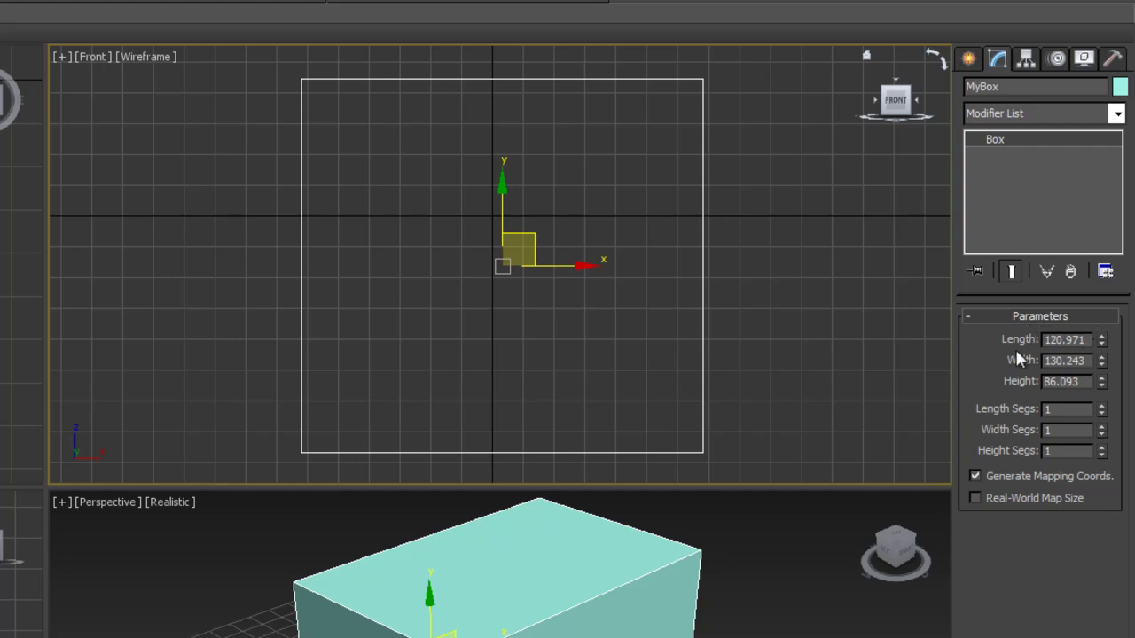
double_click(1084, 341)
type("100")
double_click(1084, 360)
type("100")
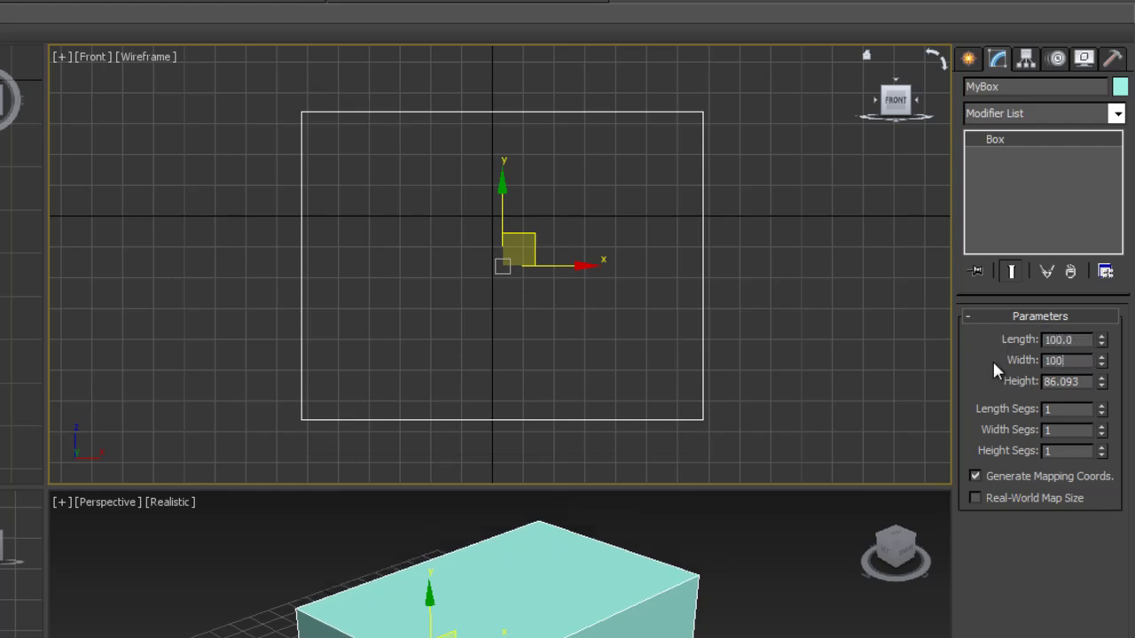
double_click(1086, 382)
type("100")
key("Return")
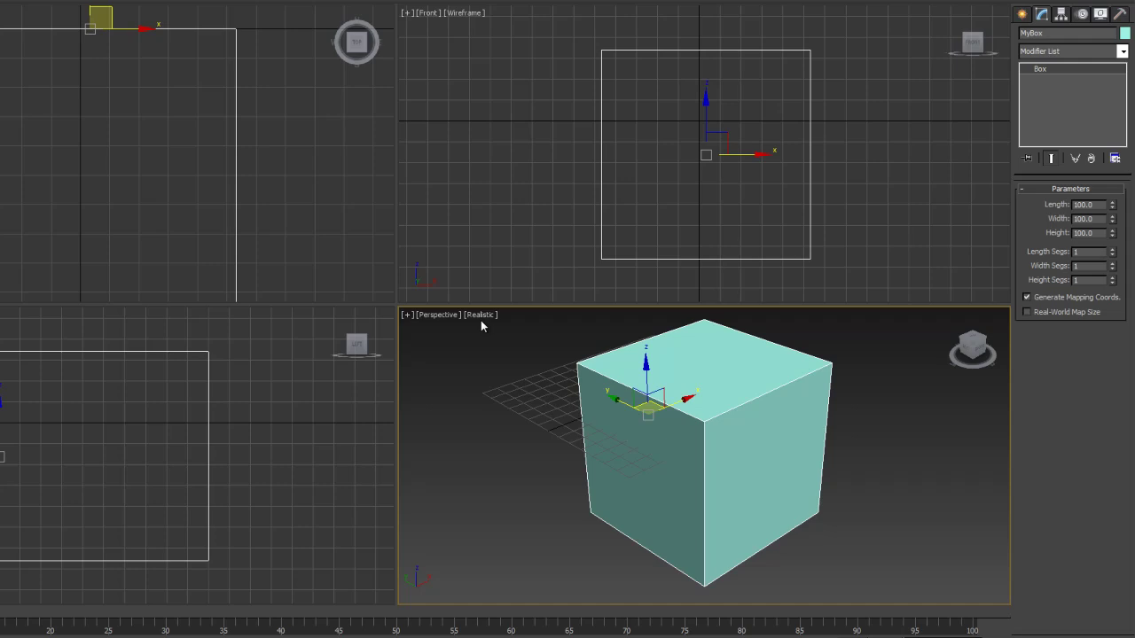
Step: Turn on Edged Faces in the Perspective viewport and maximize that viewport
left_click(482, 318)
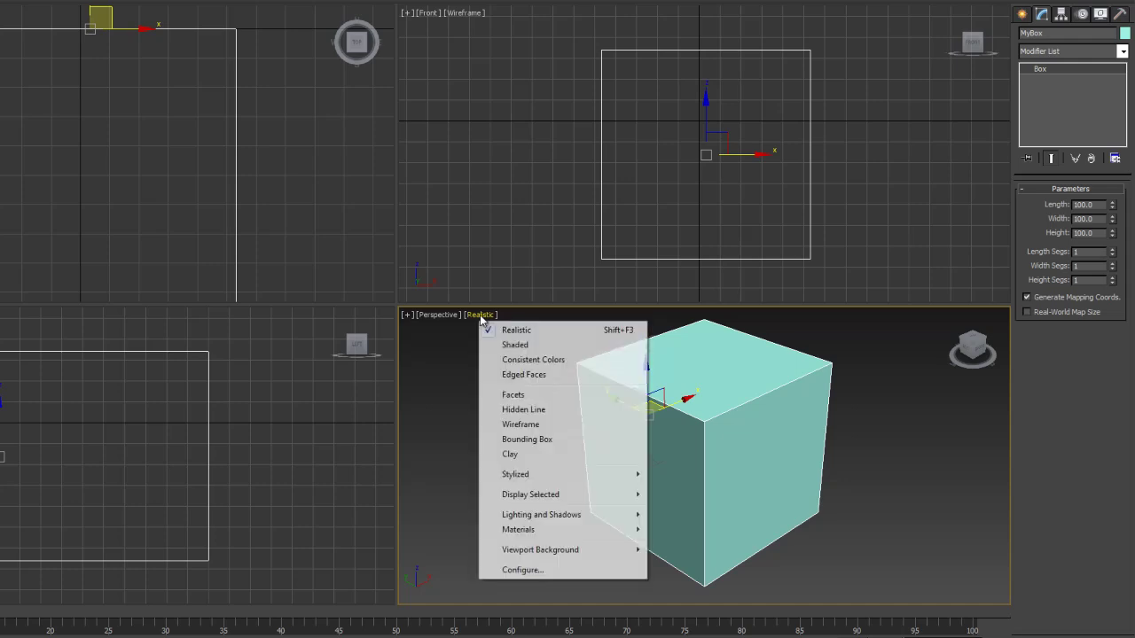
left_click(525, 376)
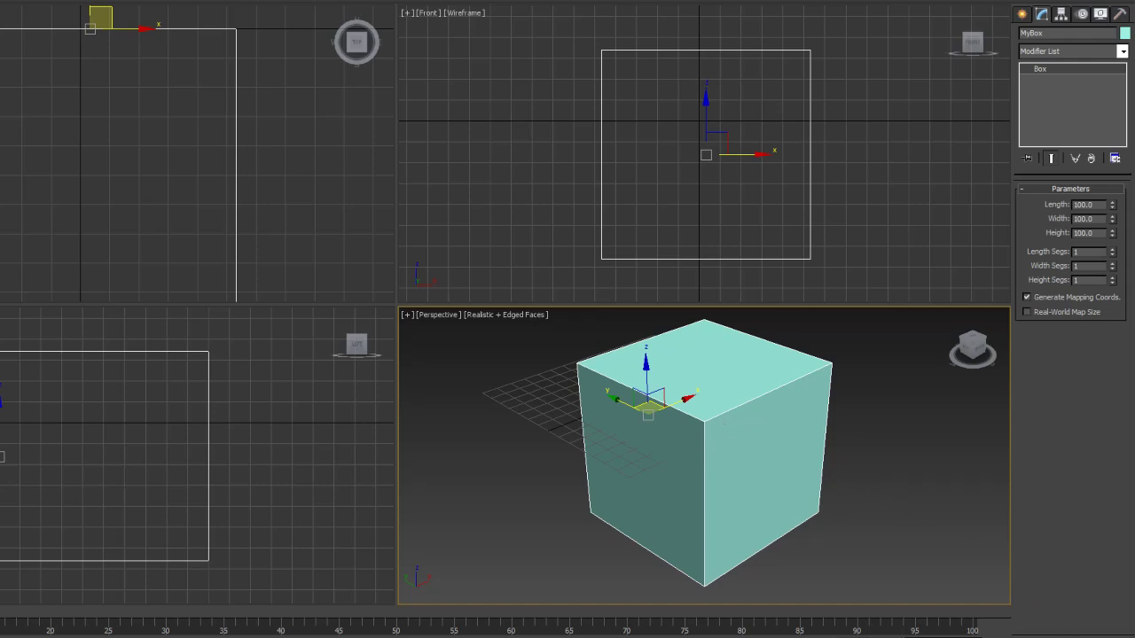
key("alt+w")
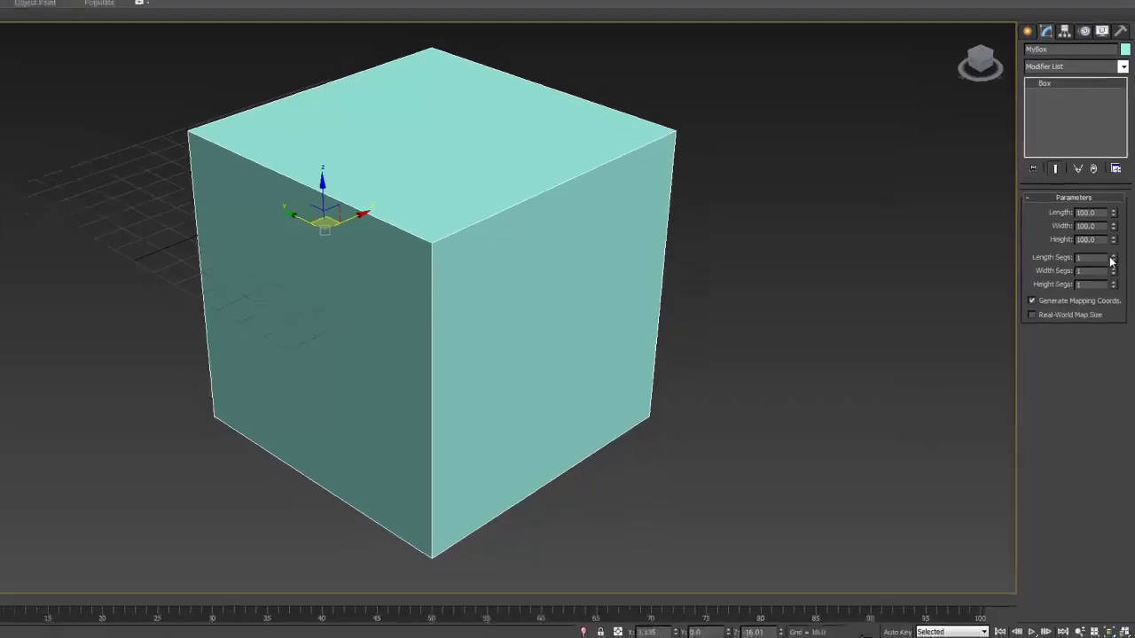
Step: Increase the length segments of MyBox to 7
left_click(1113, 258)
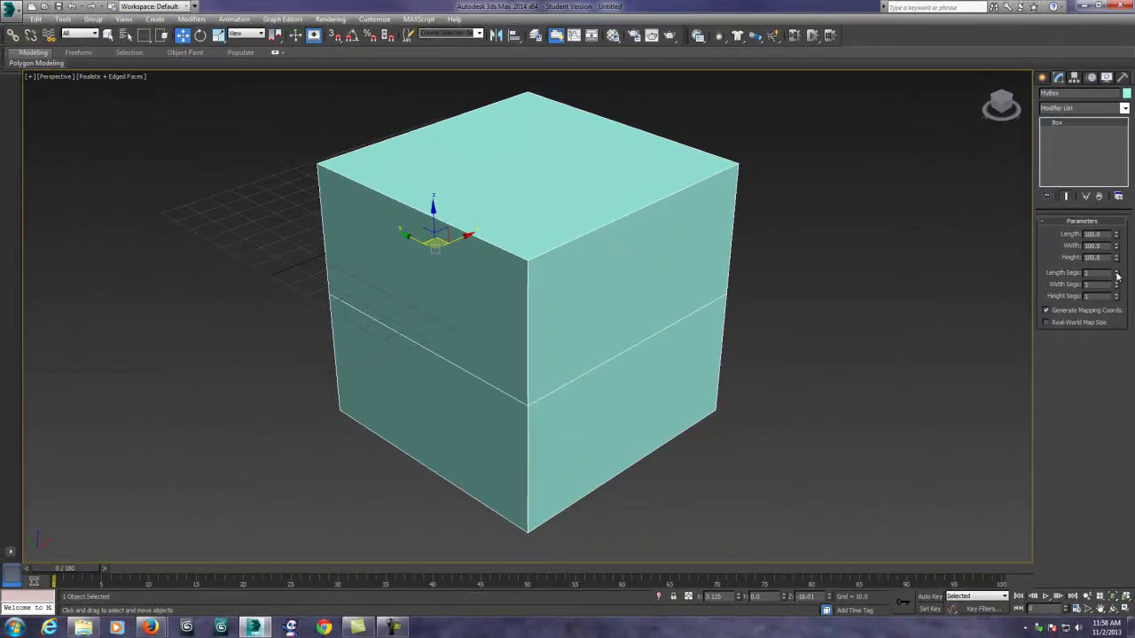
left_click(1113, 258)
left_click(1117, 274)
left_click(1116, 274)
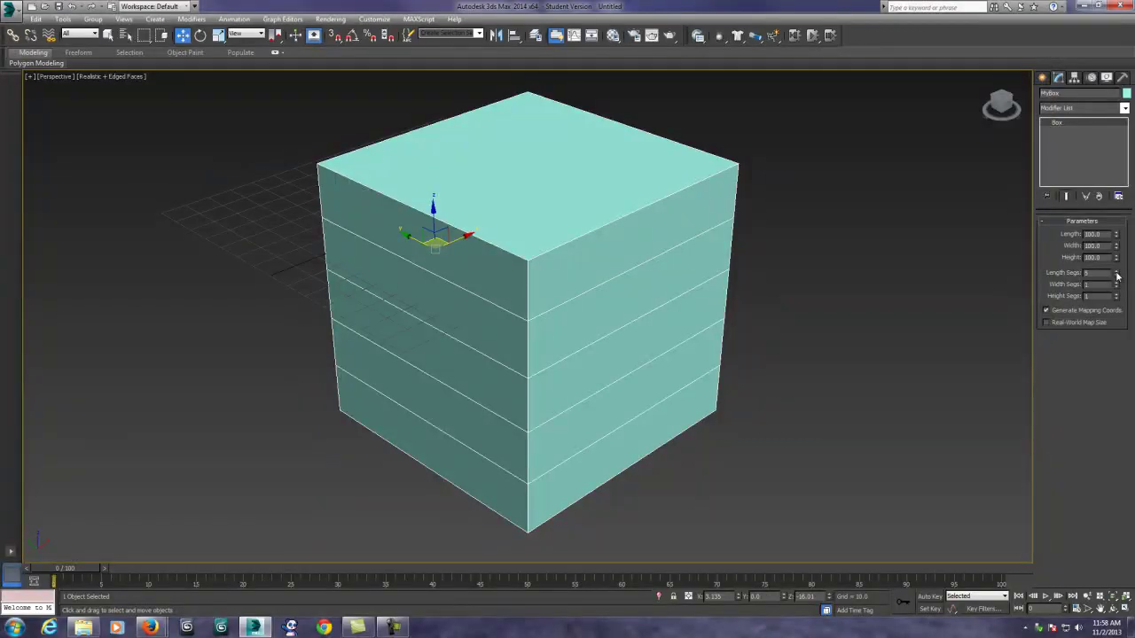
left_click(1117, 274)
left_click(1116, 274)
Step: Increase the width segments of MyBox to 7
left_click(1117, 283)
left_click(1116, 284)
left_click(1117, 284)
left_click(1117, 284)
left_click(1117, 284)
left_click(1116, 284)
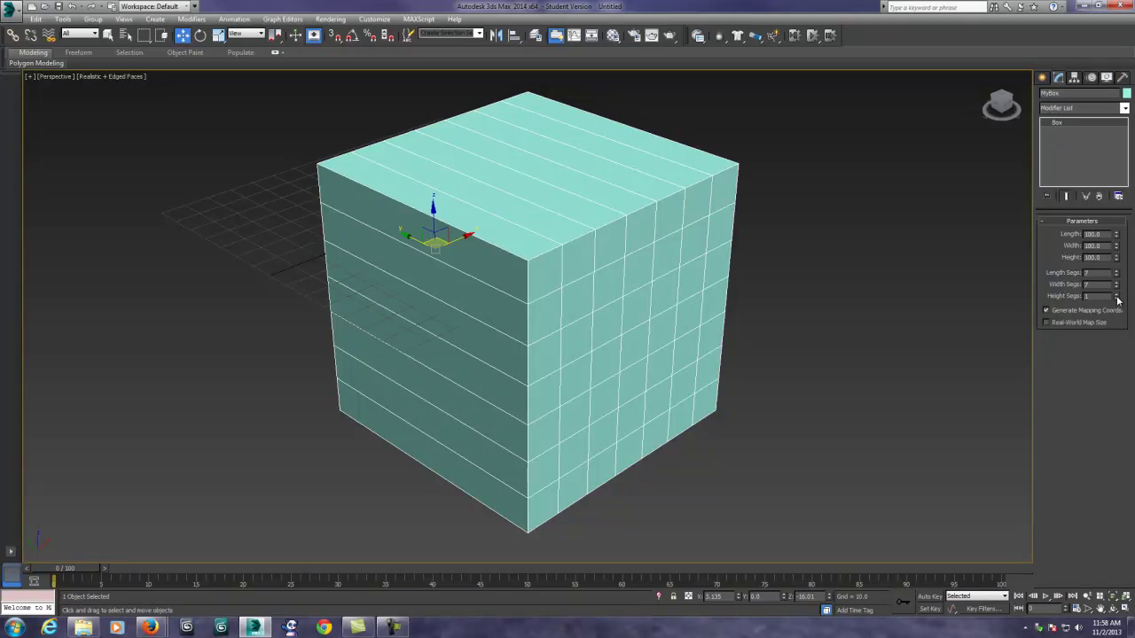
Step: Increase the height segments of MyBox to 7
left_click(1118, 297)
left_click(1117, 297)
left_click(1118, 297)
left_click(1118, 297)
left_click(1117, 297)
left_click(1117, 297)
mouse_move(752, 337)
middle_mouse_down()
mouse_move(773, 324)
mouse_move(755, 342)
middle_mouse_up()
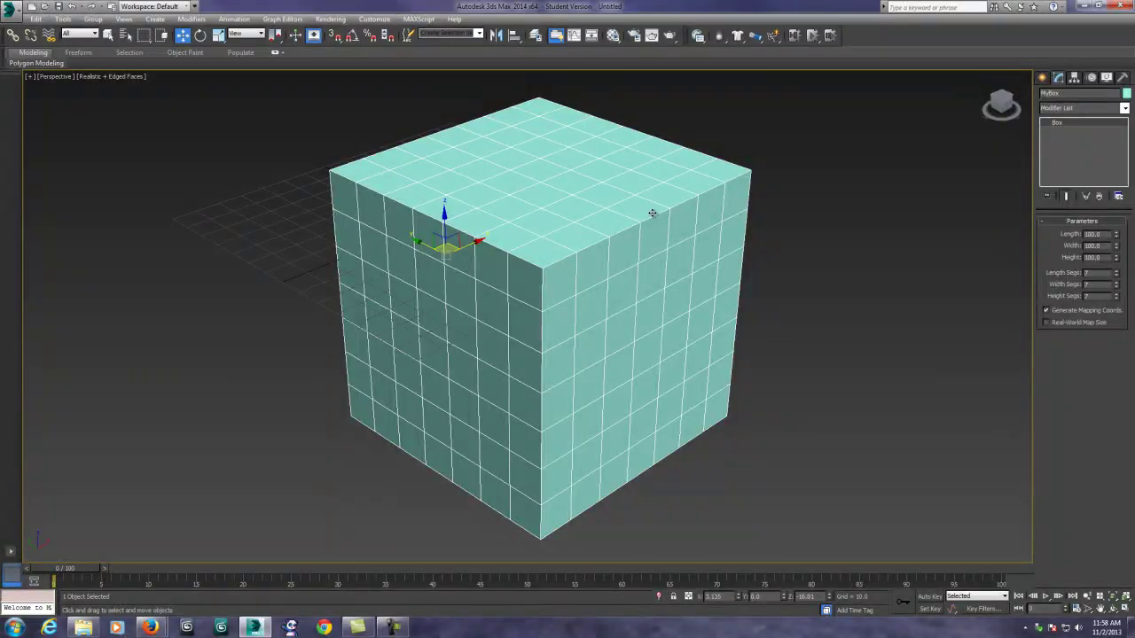
Step: Set the length, width and height segments of MyBox back to 1 each
double_click(1099, 272)
type("1")
key("Tab")
type("1")
key("Tab")
type("1")
left_click(931, 345)
left_click(588, 263)
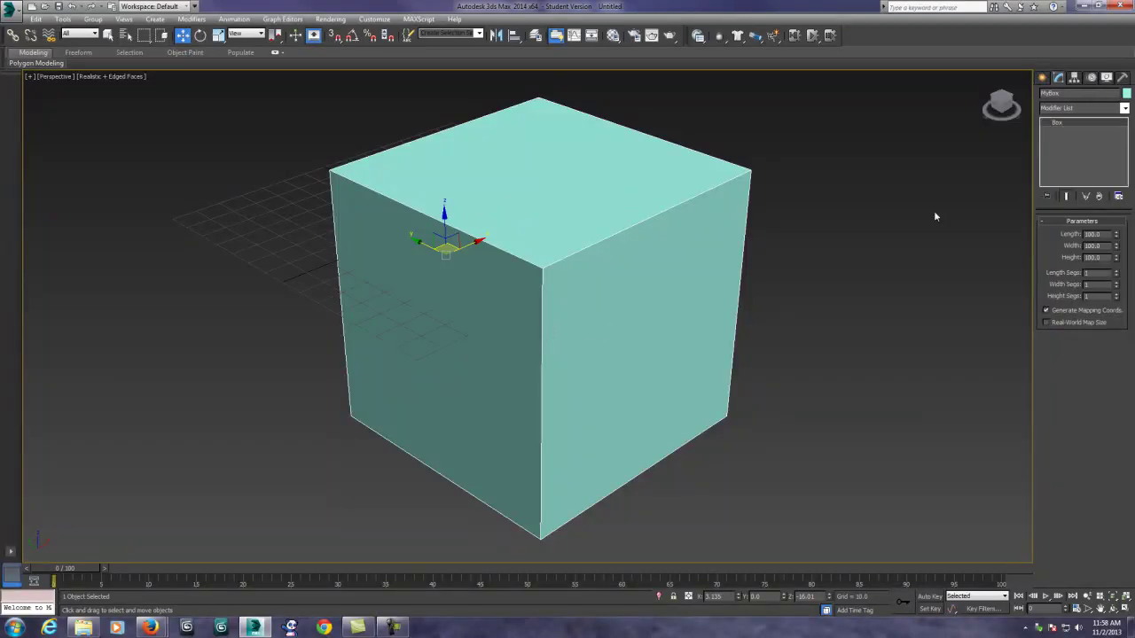
Step: Set the length, width and height segments of MyBox to 2 each
left_click_drag(1097, 272, 1082, 280)
type("2")
key("Tab")
type("2")
key("Tab")
type("2")
key("Tab")
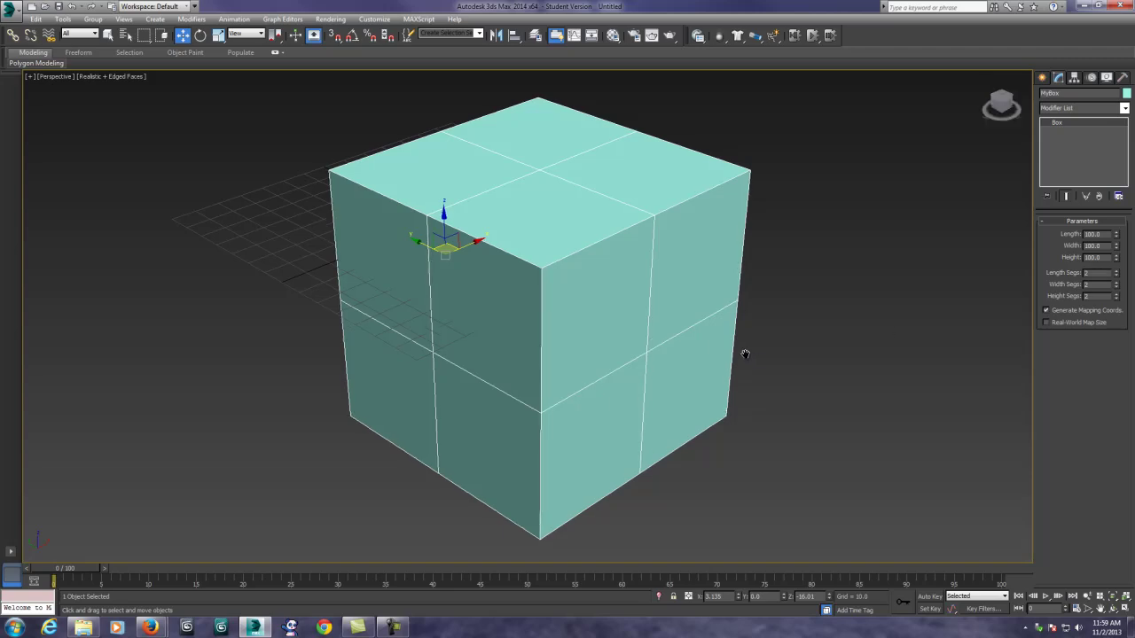
Step: Create a cone beside the box with a base radius of about 44, a height of about 72 and a narrow flat top
scroll(719, 355, "down", 5)
scroll(751, 254, "up", 2)
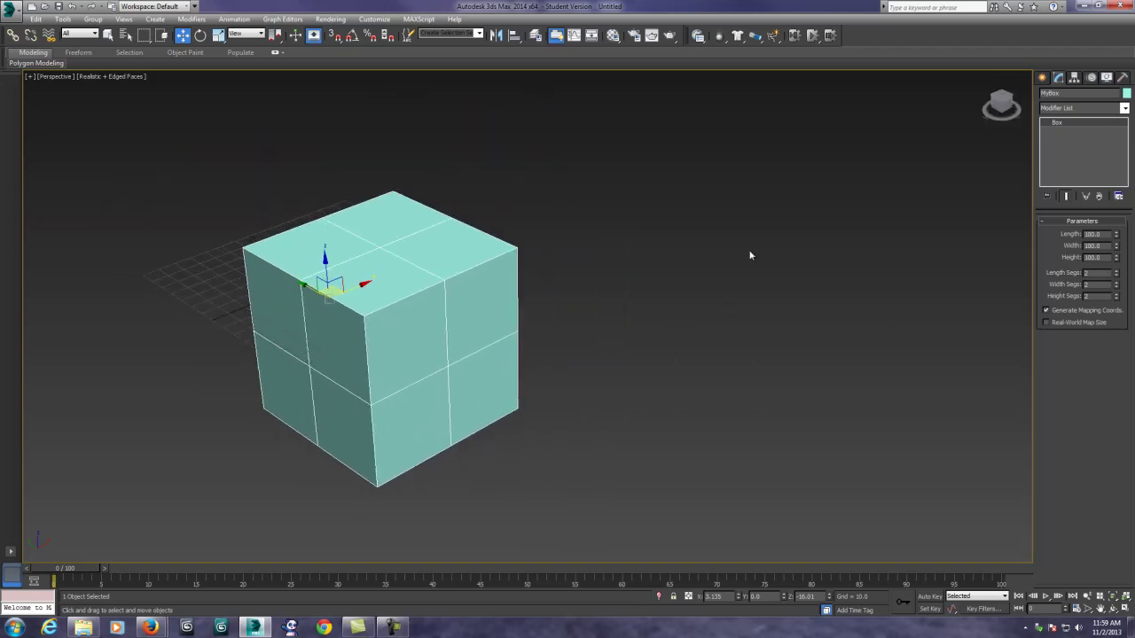
left_click(1045, 78)
left_click(1105, 148)
left_click_drag(726, 284, 702, 309)
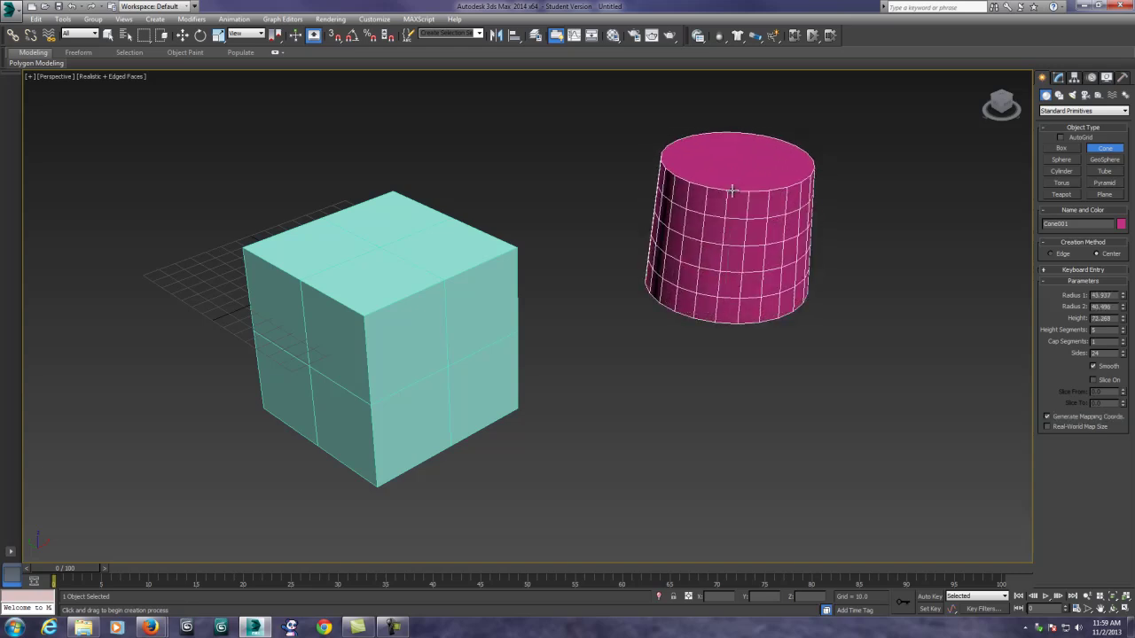
left_click(715, 249)
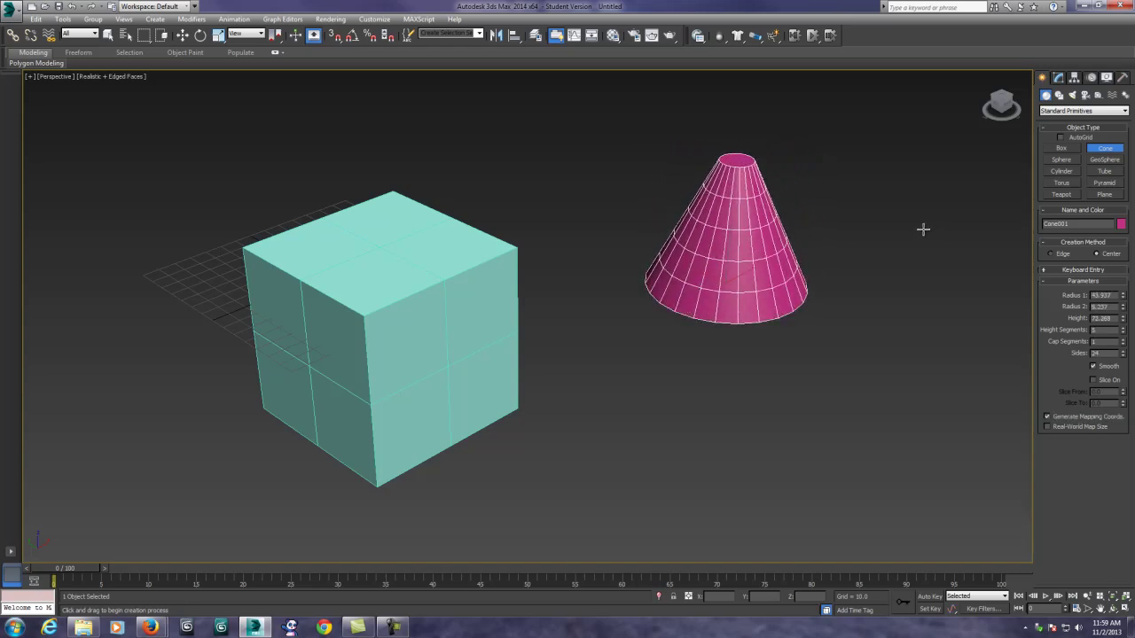
Step: Create a sphere with a radius of about 51 on the far side of the cone from the box
middle_click_drag(919, 230, 618, 253)
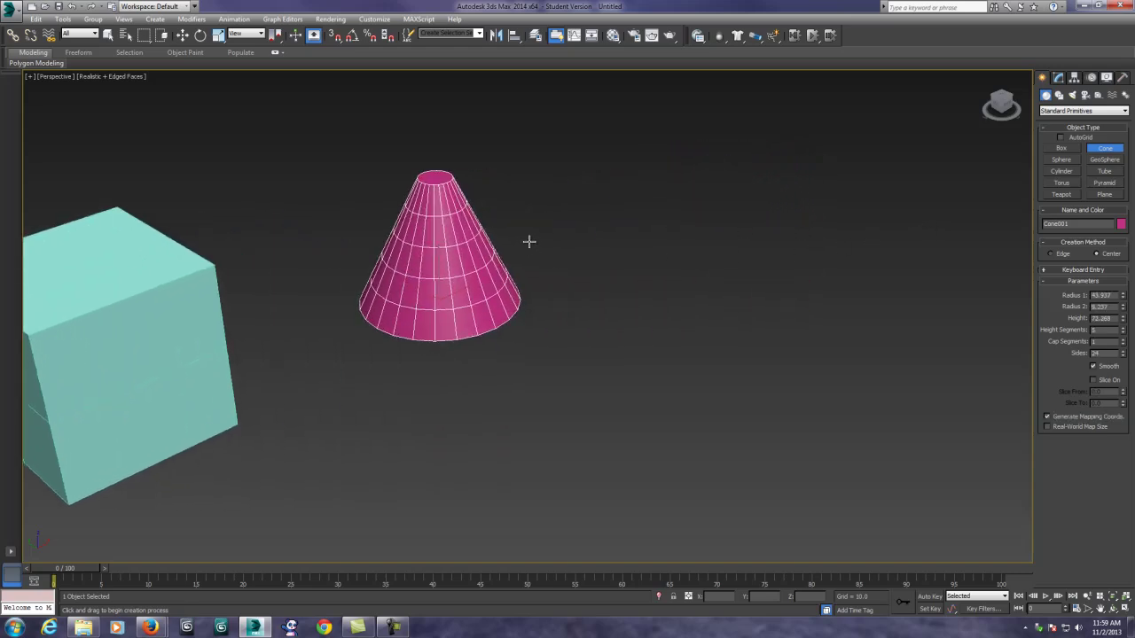
left_click(1061, 160)
left_click_drag(651, 193, 632, 228)
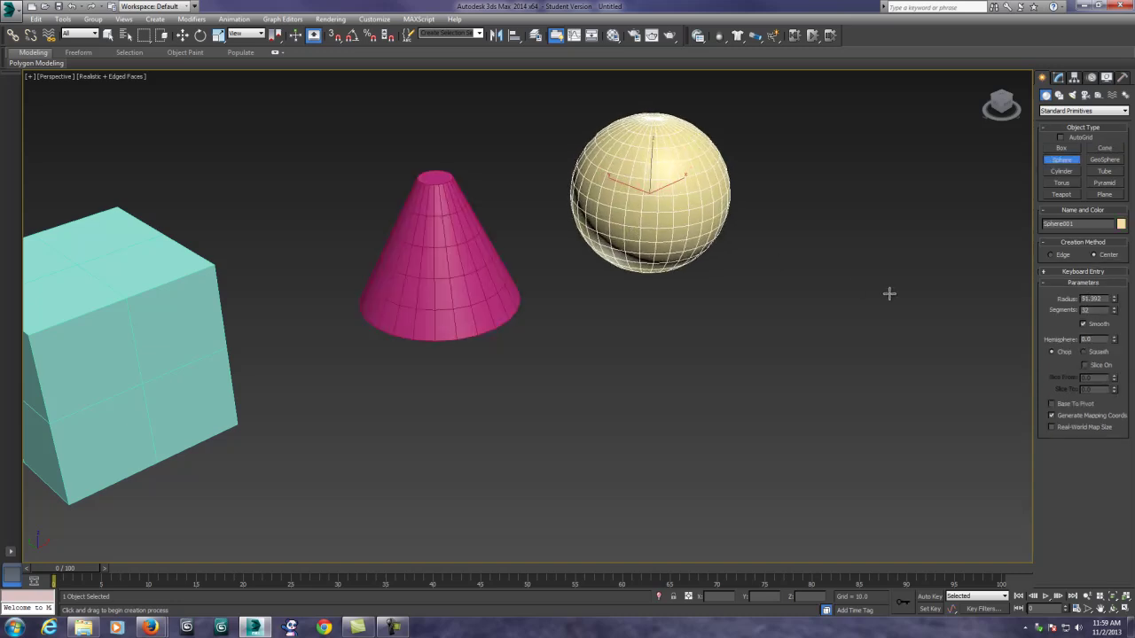
Step: Create a cylinder on the far side of the sphere from the cone and a torus in front of the sphere and cylinder
left_click(1062, 172)
left_click_drag(892, 235, 976, 239)
left_click(883, 161)
left_click(1064, 184)
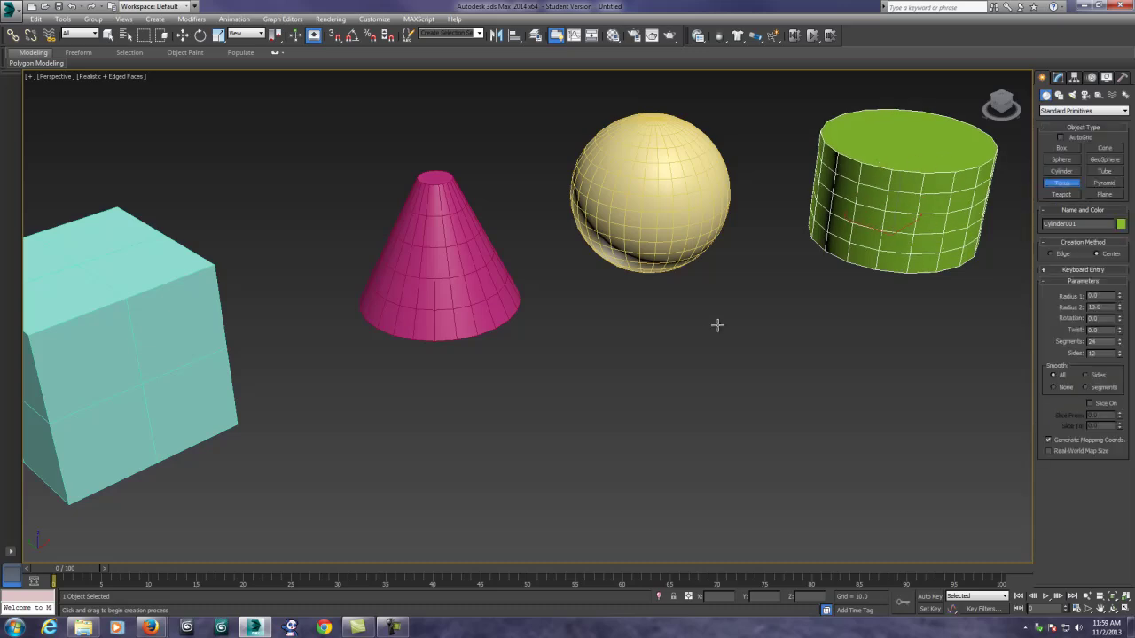
left_click_drag(743, 339, 706, 392)
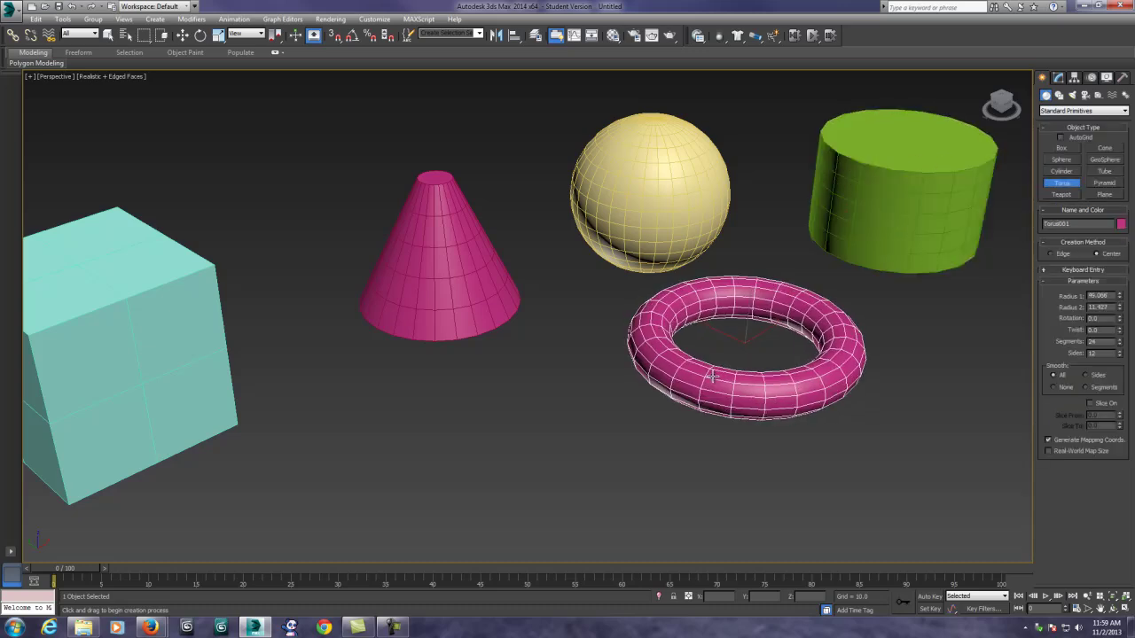
Step: Create a teapot in front of the cone and a geosphere with a radius of about 46 in front of the cylinder
left_click(1062, 196)
left_click_drag(530, 425, 494, 475)
left_click(1104, 160)
left_click_drag(988, 442, 943, 486)
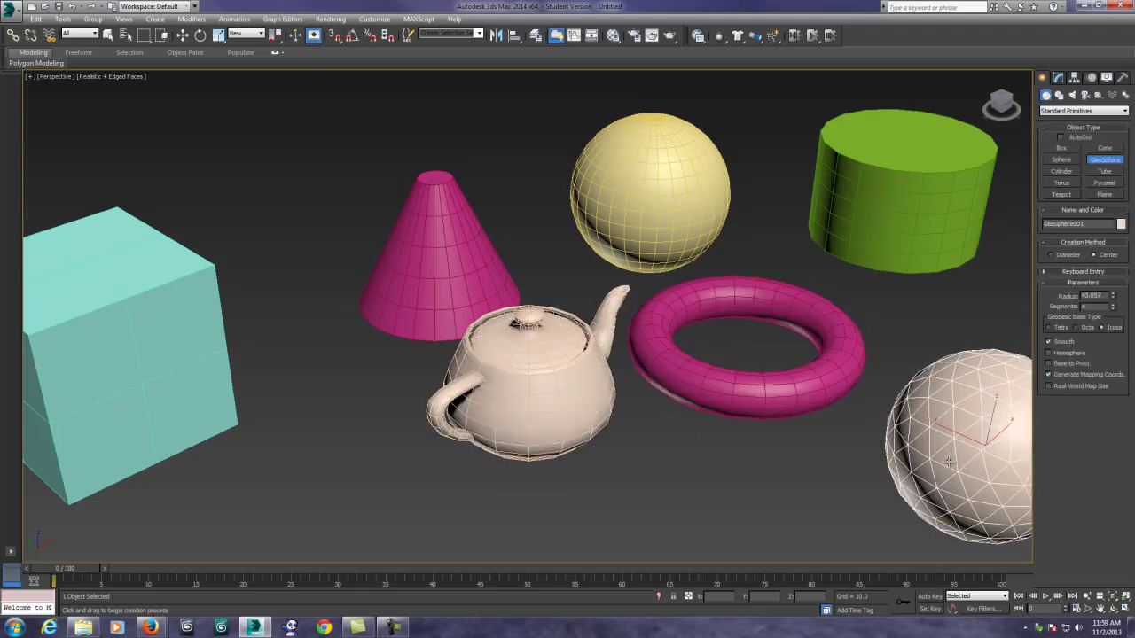
Step: Create a tube in the open area in front of the torus, between the teapot and the geosphere
middle_click_drag(942, 486, 993, 373, "alt")
left_click(1105, 171)
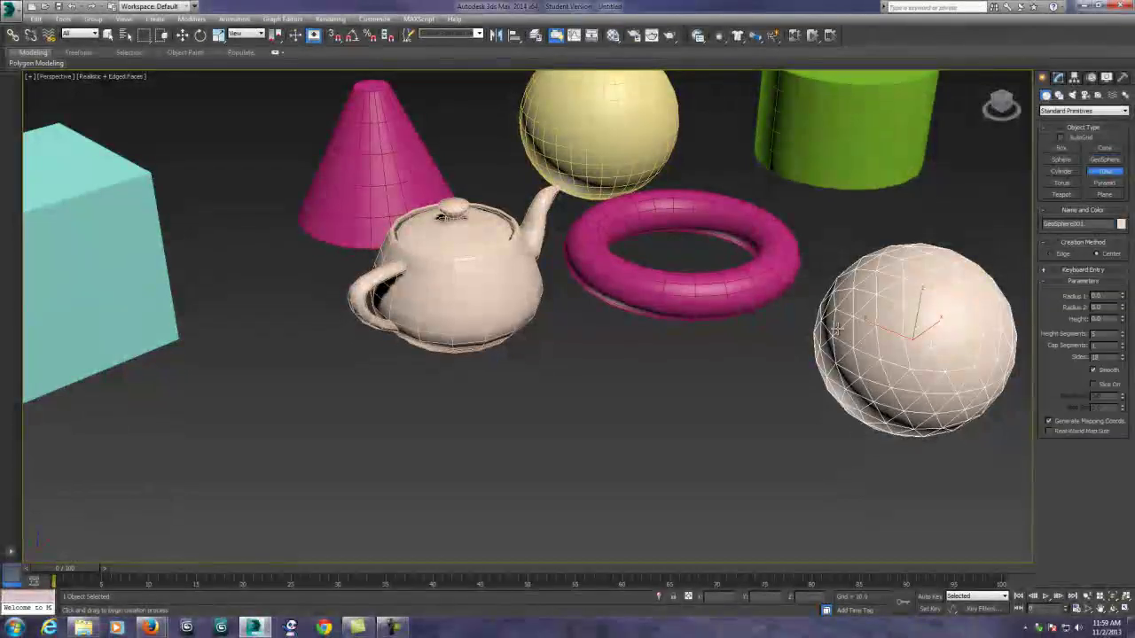
left_click_drag(694, 391, 674, 421)
left_click(674, 421)
left_click(777, 312)
Step: Create a pyramid in front of the box and a plane about 121 long and 184 wide in front of the pyramid
left_click(1105, 182)
left_click_drag(328, 361, 165, 560)
left_click(1105, 194)
scroll(612, 310, "down", 3)
left_click_drag(587, 366, 527, 581)
middle_click_drag(724, 443, 557, 359)
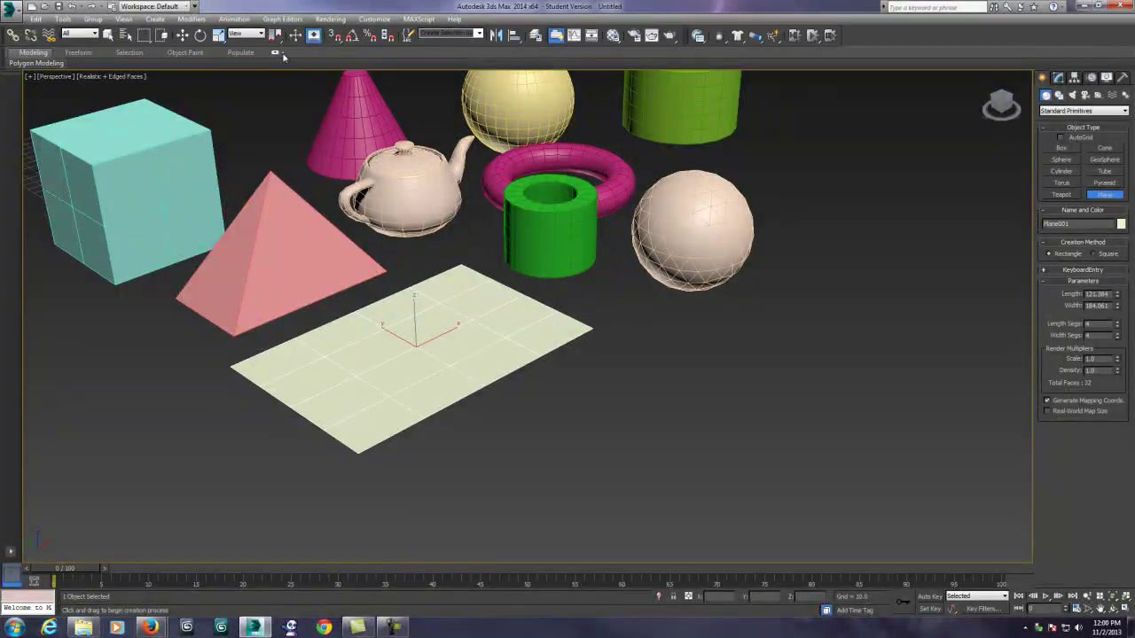
Step: Inspect the full set of standard primitives from different distances and viewing angles
left_click(181, 37)
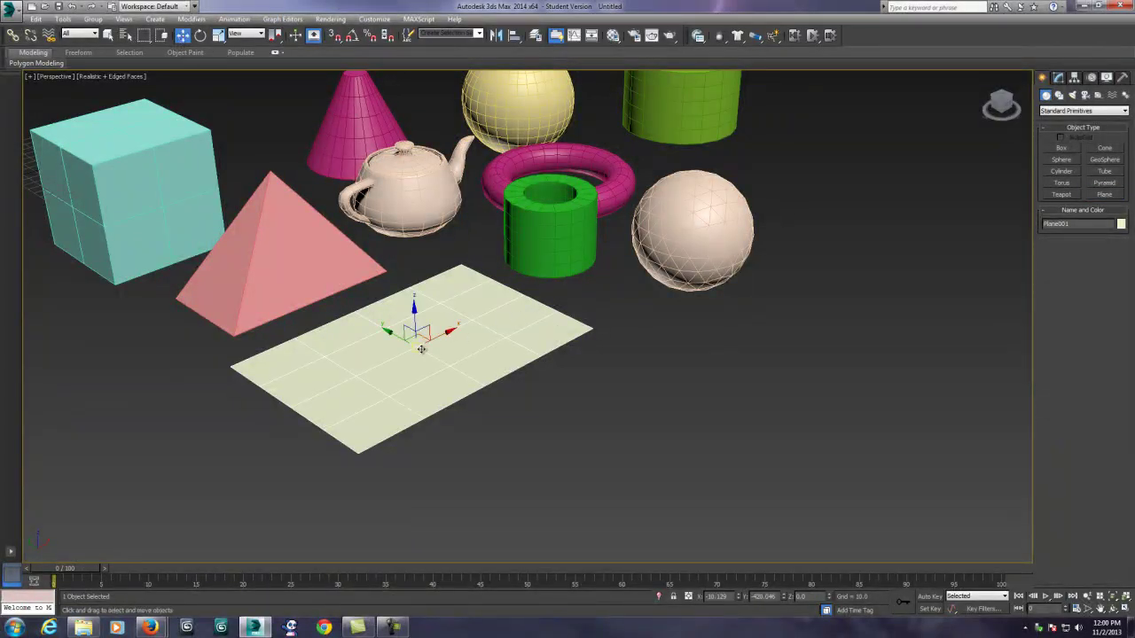
scroll(493, 332, "up", 5)
scroll(506, 329, "down", 6)
middle_click_drag(510, 326, 519, 380, "alt")
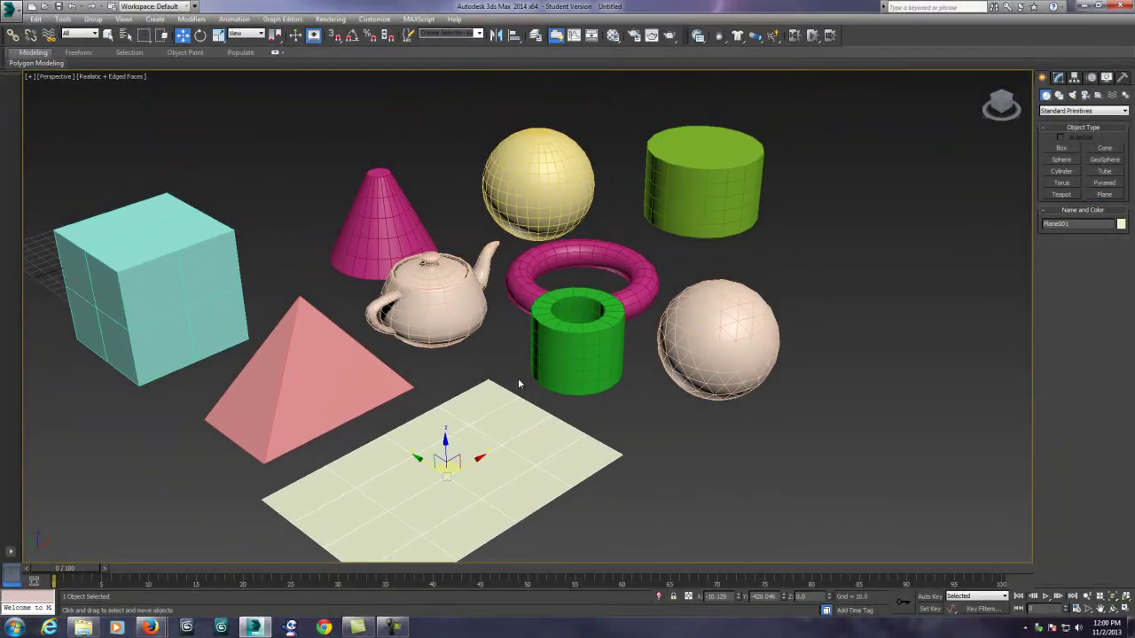
scroll(520, 381, "up", 3)
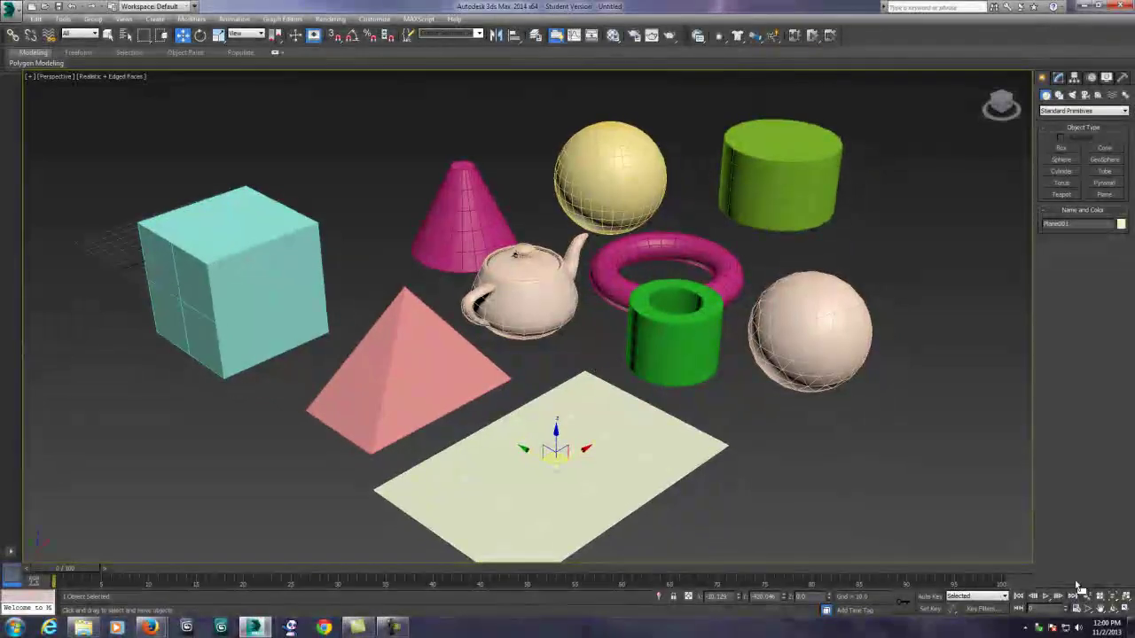
left_click(1114, 610)
left_click_drag(717, 359, 814, 246)
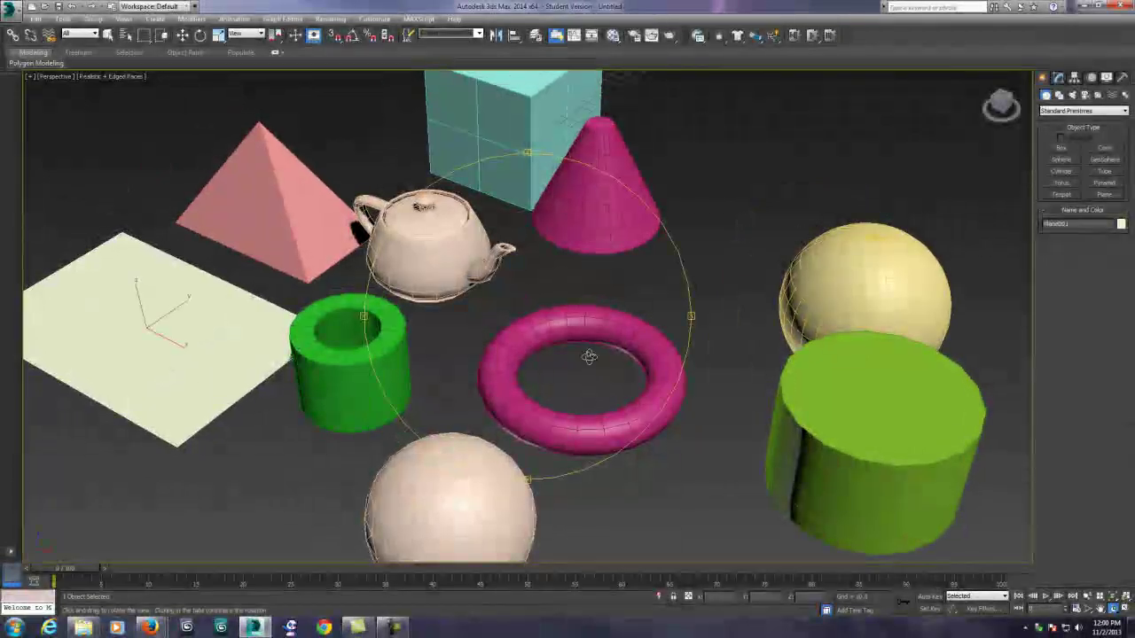
left_click(182, 35)
scroll(692, 292, "down", 6)
Step: Select the cylinder and the sphere in turn and examine their modifiable parameters
left_click(539, 369)
left_click(1058, 78)
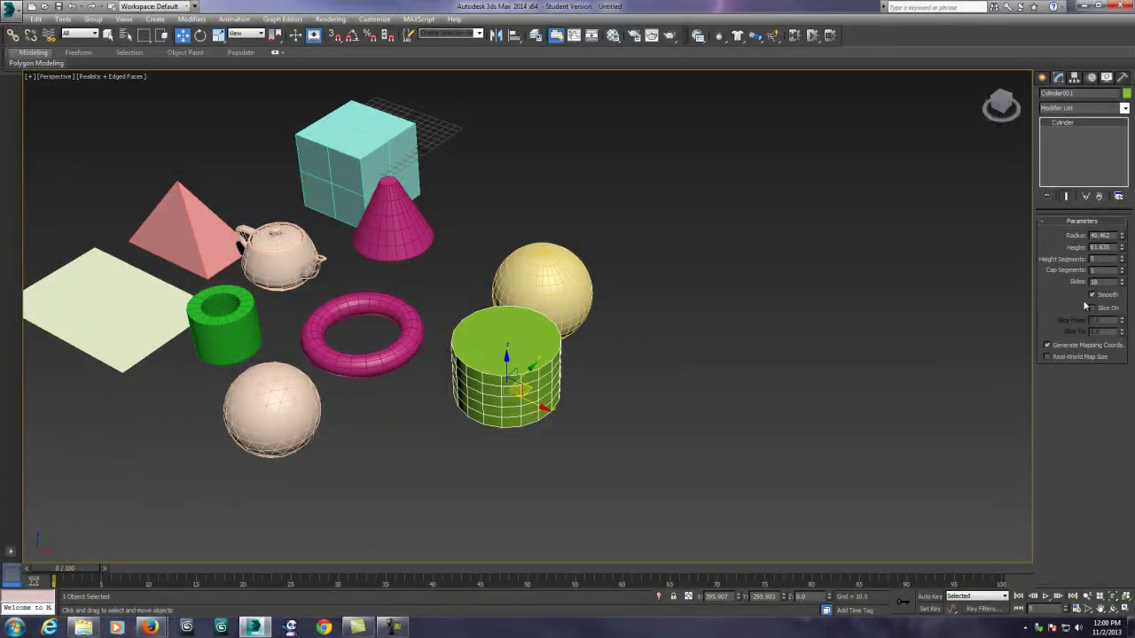
scroll(1020, 305, "up", 4)
middle_click_drag(458, 357, 644, 324)
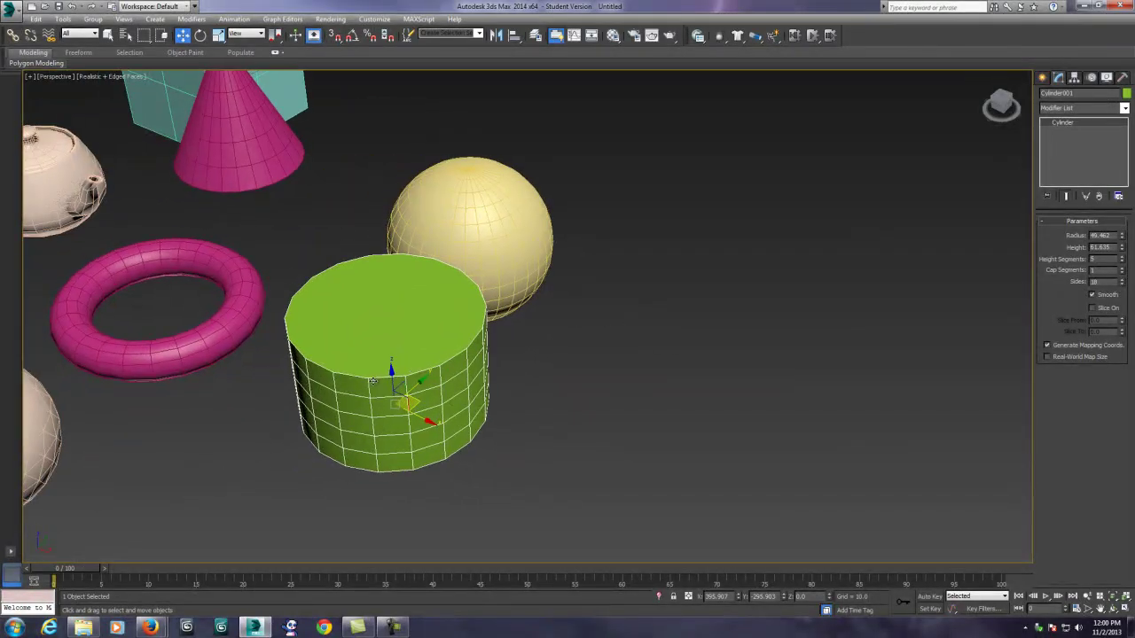
left_click(498, 254)
left_click(441, 356)
left_click(534, 224)
left_click(422, 355)
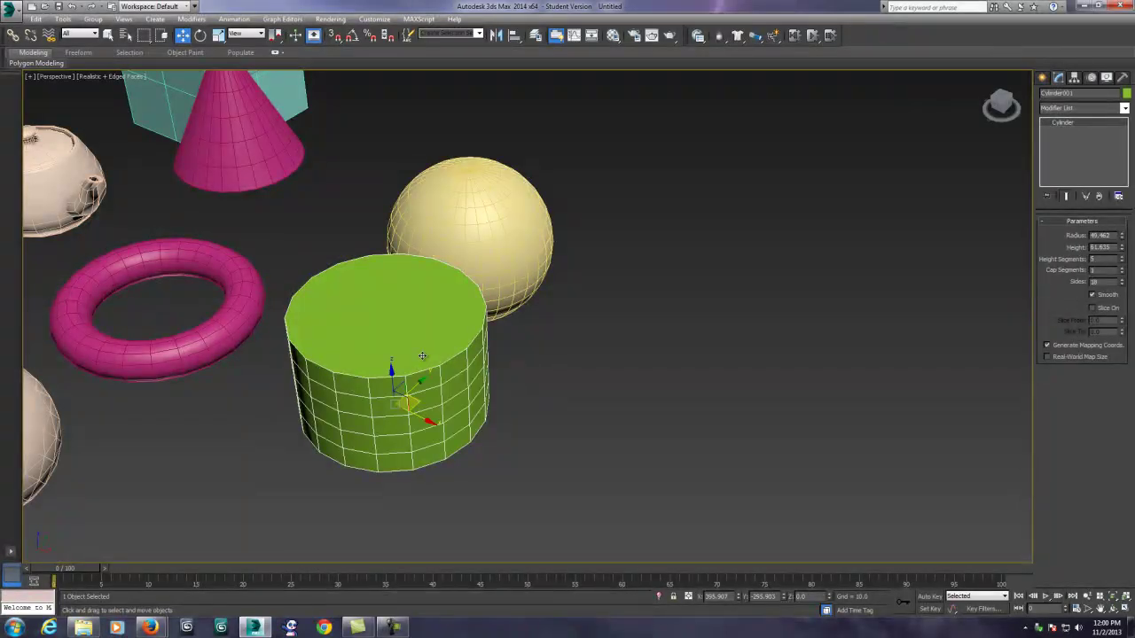
Step: Set the yellow sphere's segments to 63 and deselect it
left_click(454, 233)
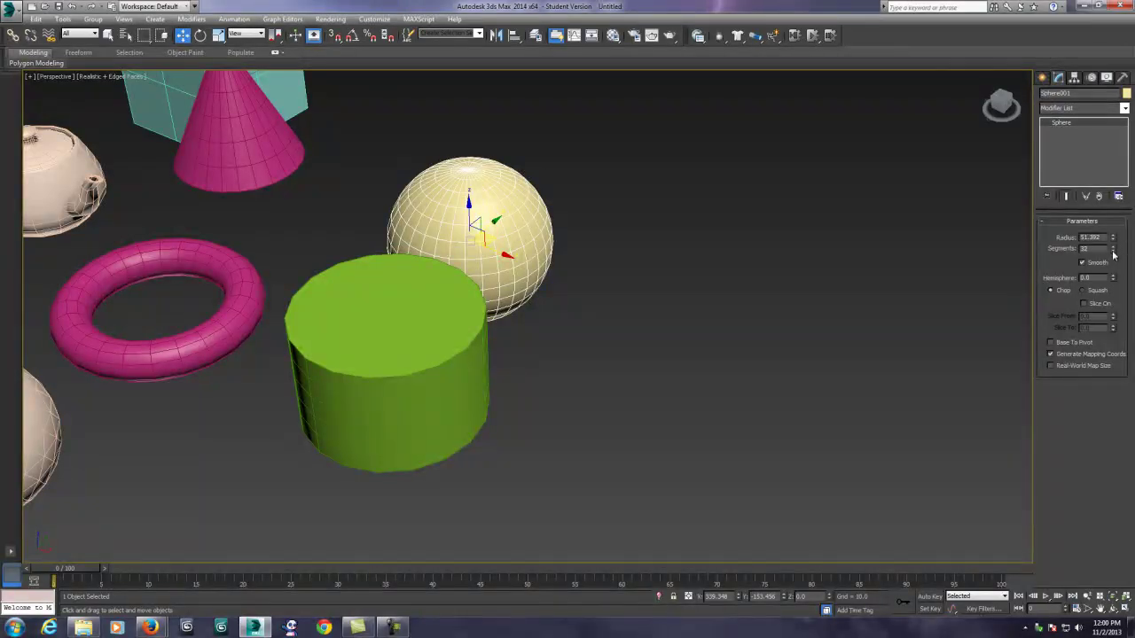
left_click_drag(1114, 256, 982, 71)
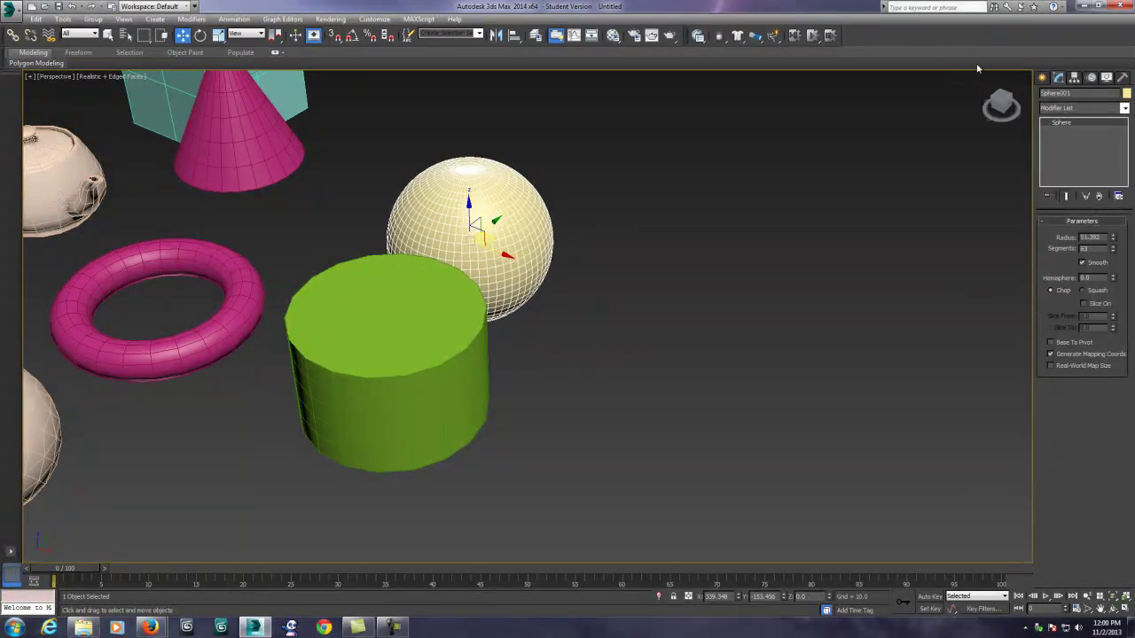
left_click(609, 263)
Step: Switch the geometry category to Extended Primitives and create a hedra in the empty area beyond the standard primitives
scroll(610, 263, "down", 5)
scroll(586, 277, "up", 4)
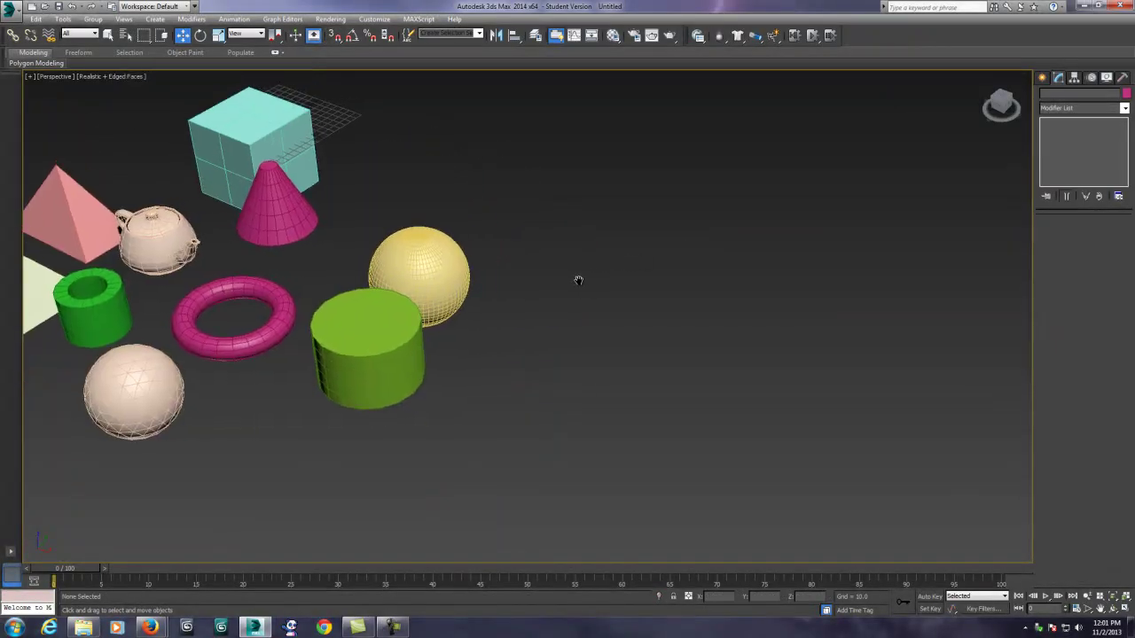
middle_click_drag(575, 282, 556, 285)
left_click(1043, 78)
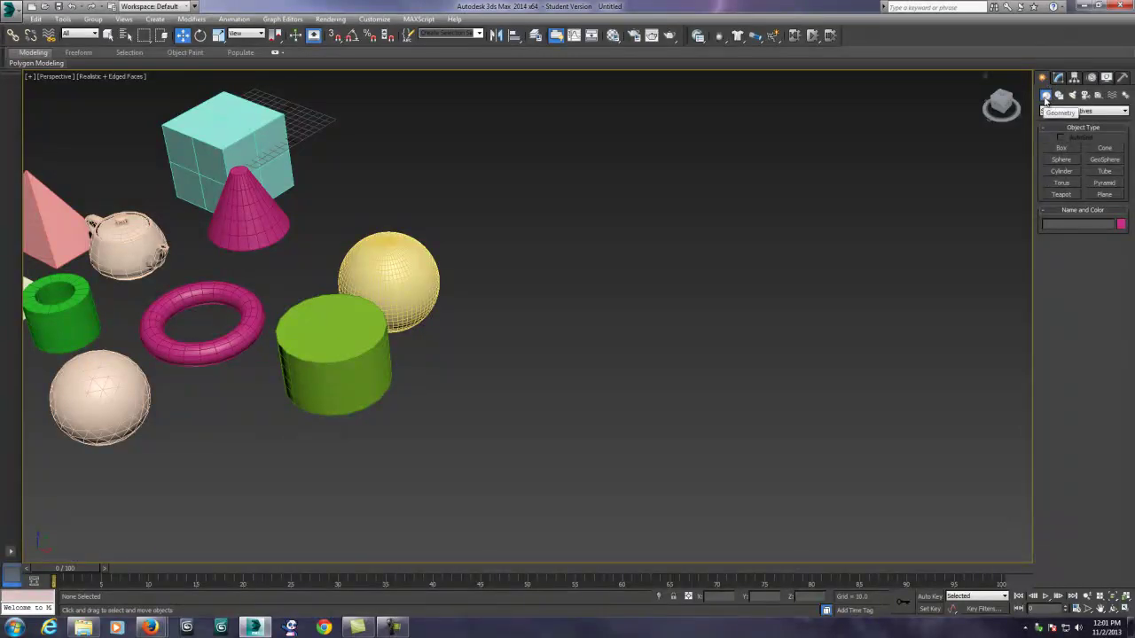
left_click(1124, 111)
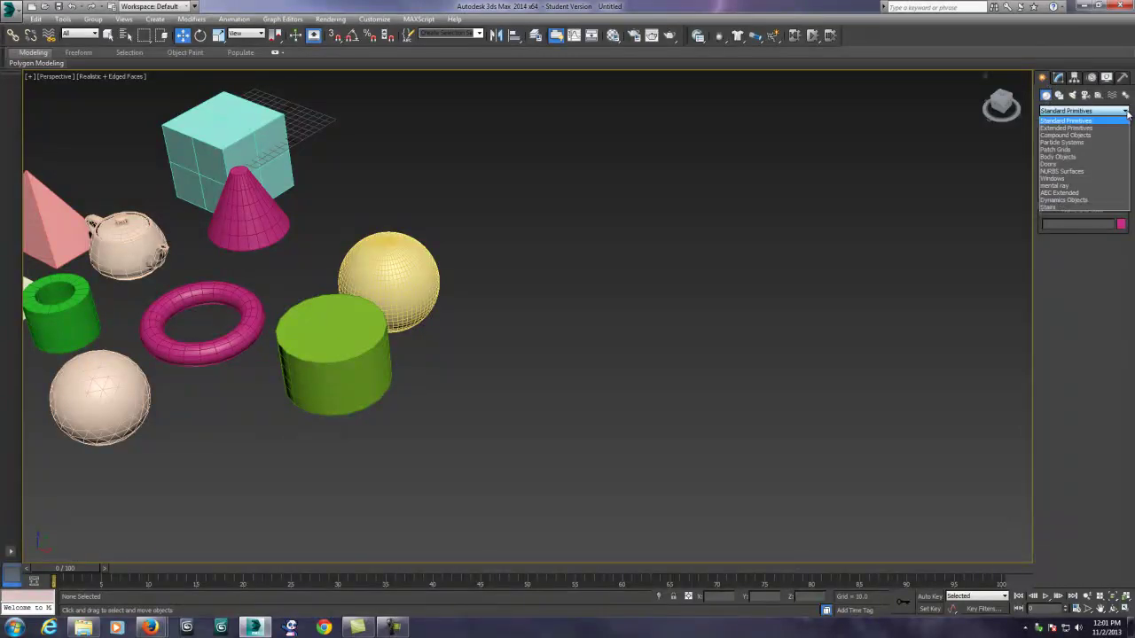
left_click(1061, 128)
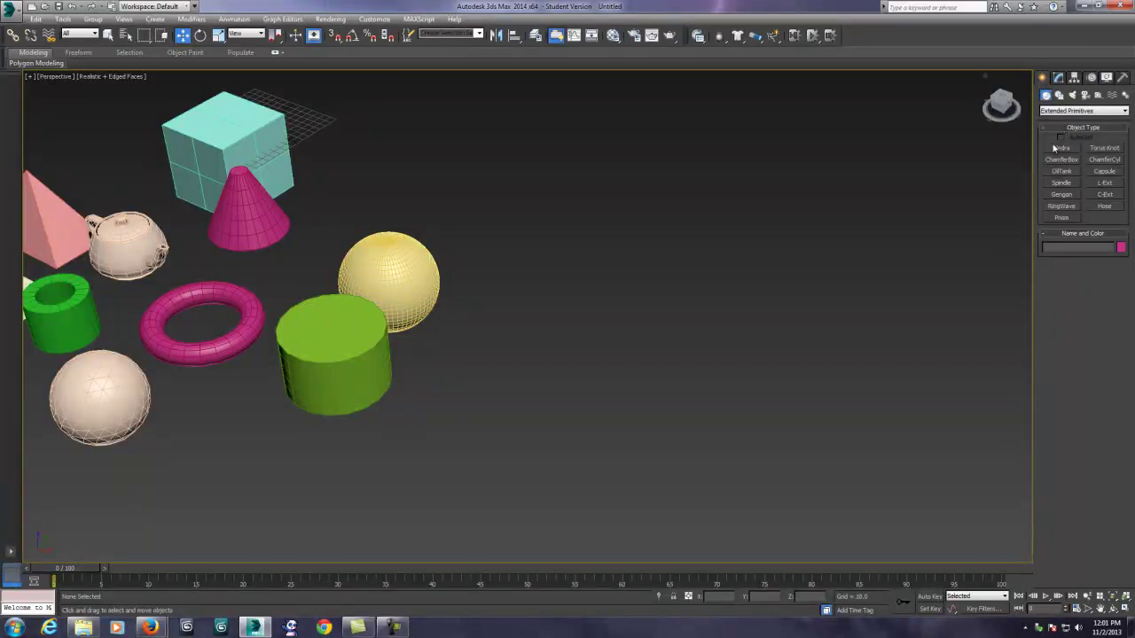
left_click(1061, 149)
left_click_drag(554, 185, 539, 215)
Step: Create a chamfer box with strongly rounded edges beside the hedra
left_click(1062, 160)
left_click_drag(760, 195, 606, 217)
left_click(628, 127)
left_click(629, 113)
Step: Create an oil tank on the far side of the chamfer box from the hedra
left_click(1062, 172)
left_click_drag(870, 217, 838, 245)
left_click(867, 130)
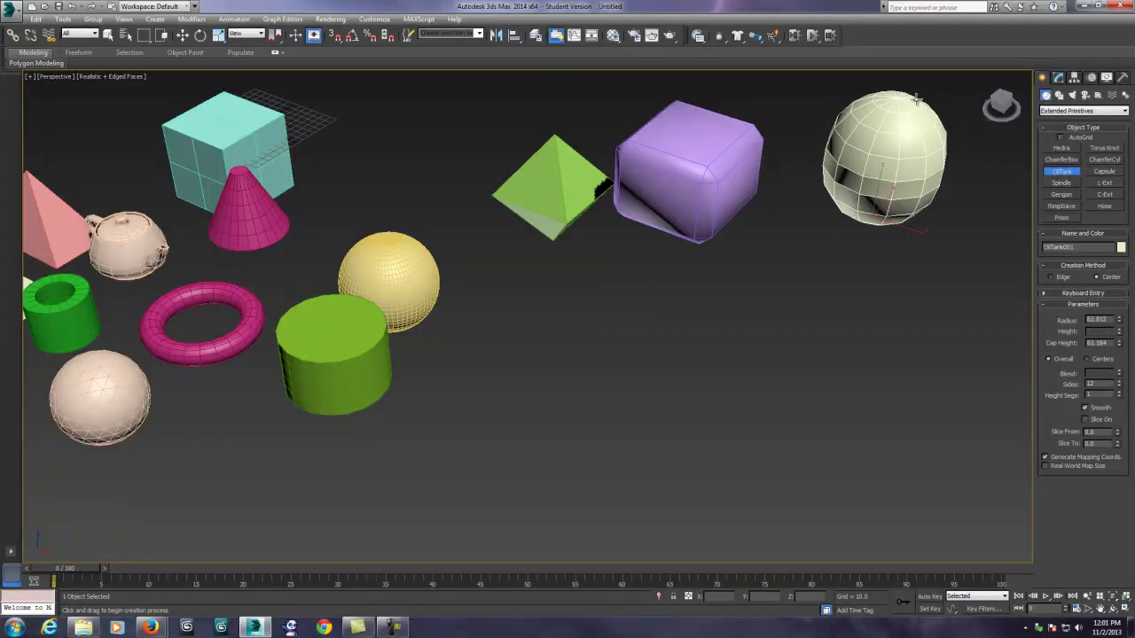
Step: Create a flat spindle with a radius of about 85 in front of the chamfer box
left_click(1061, 182)
left_click_drag(700, 294, 745, 306)
left_click(679, 268)
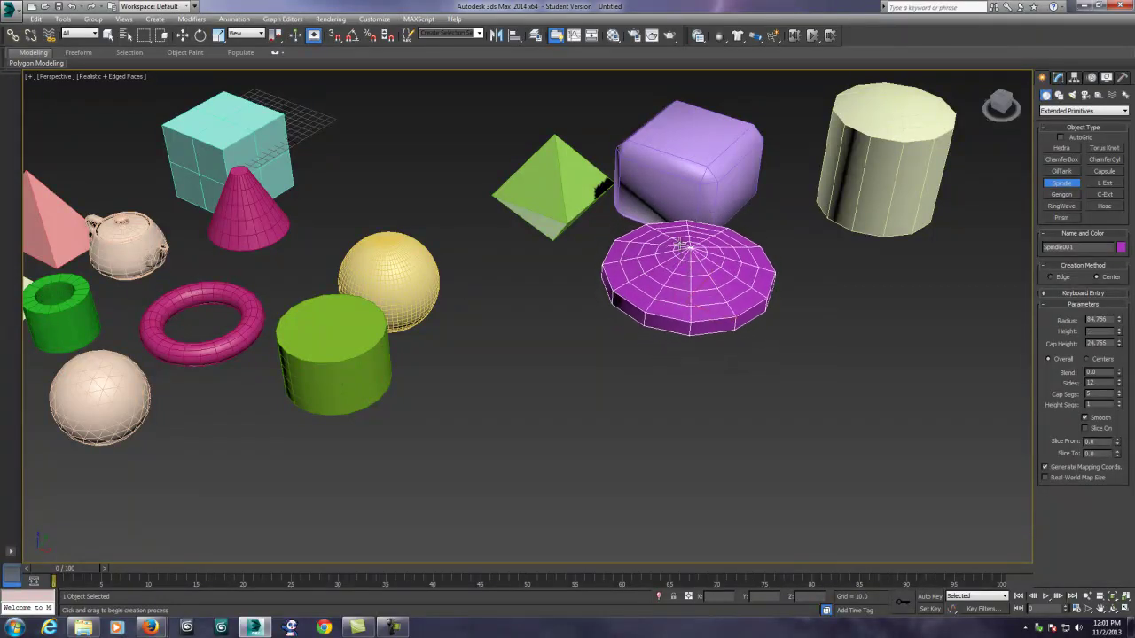
Step: Create a five-sided gengon between the green cylinder and the spindle
left_click(1061, 194)
left_click_drag(530, 382, 513, 451)
left_click(525, 366)
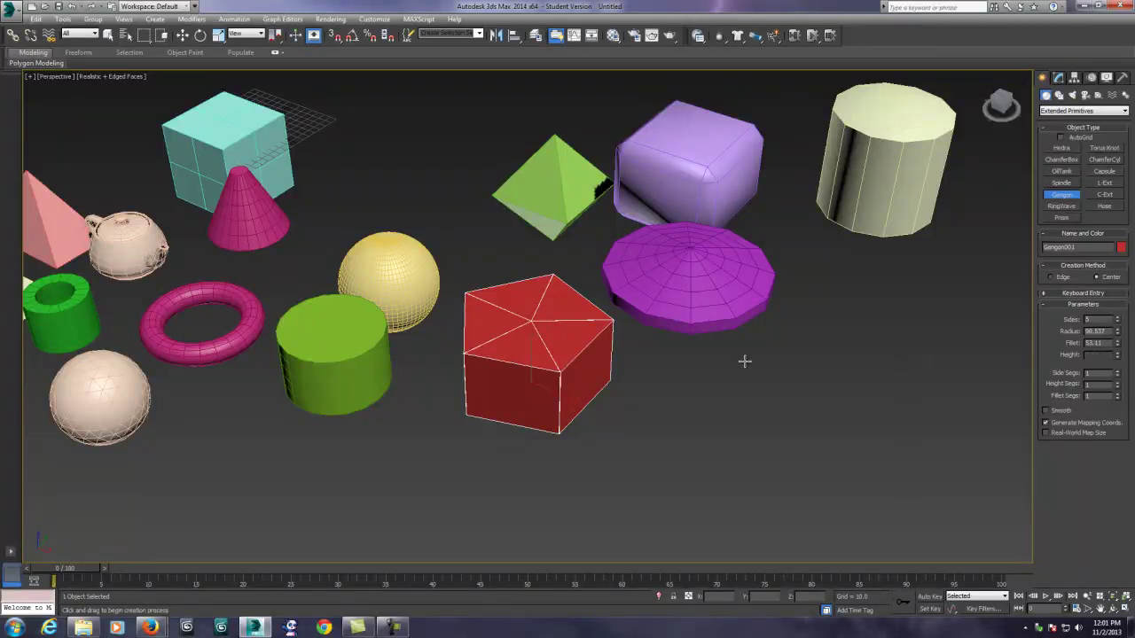
Step: Create a ringwave with a radius of about 61 in front of the oil tank and a triangular prism beside it
left_click(1054, 206)
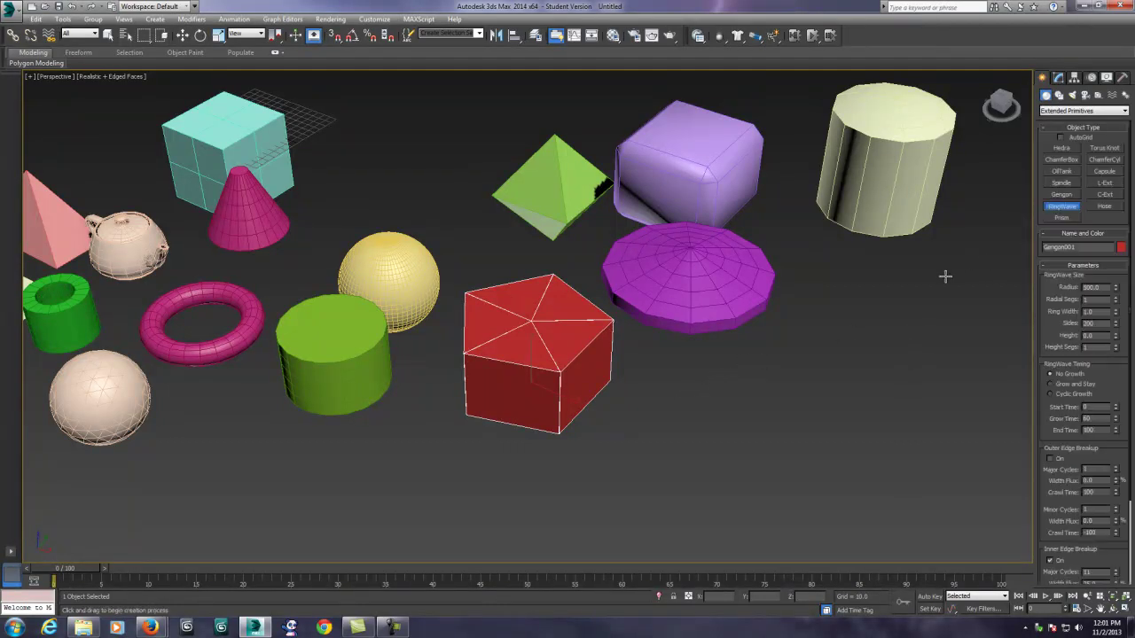
left_click_drag(878, 312, 940, 316)
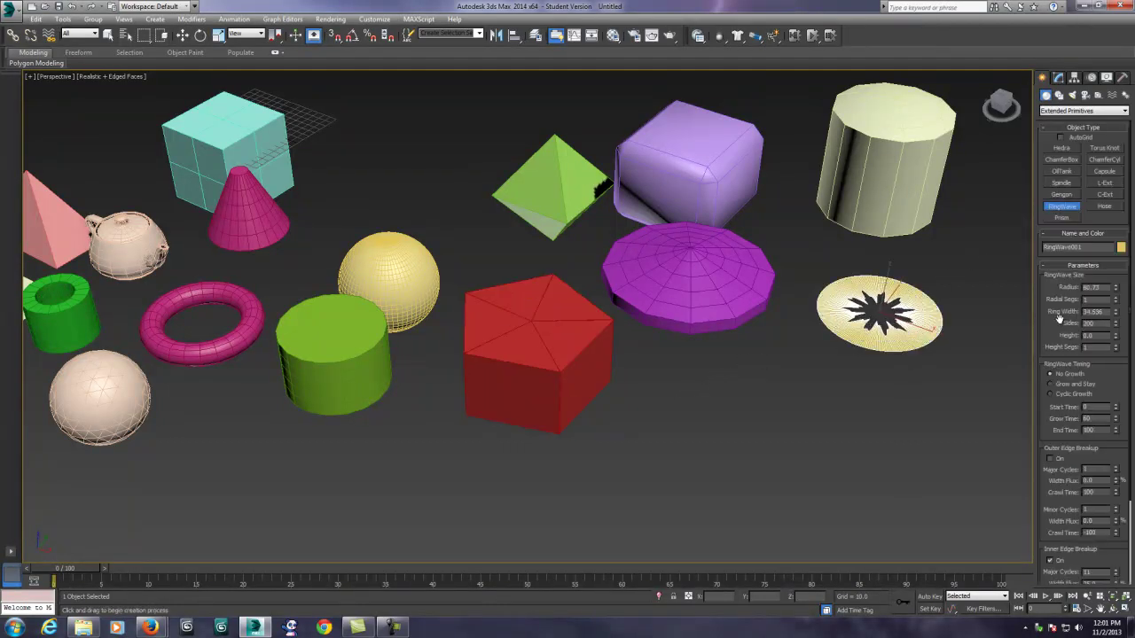
left_click(1063, 218)
left_click_drag(760, 375, 760, 418)
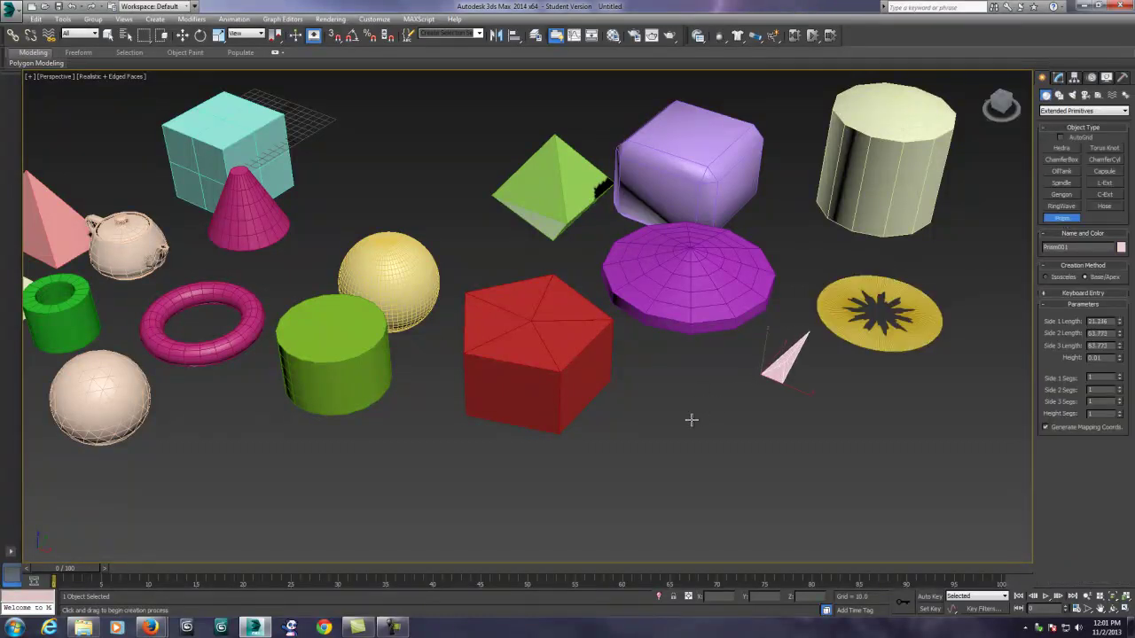
left_click(709, 405)
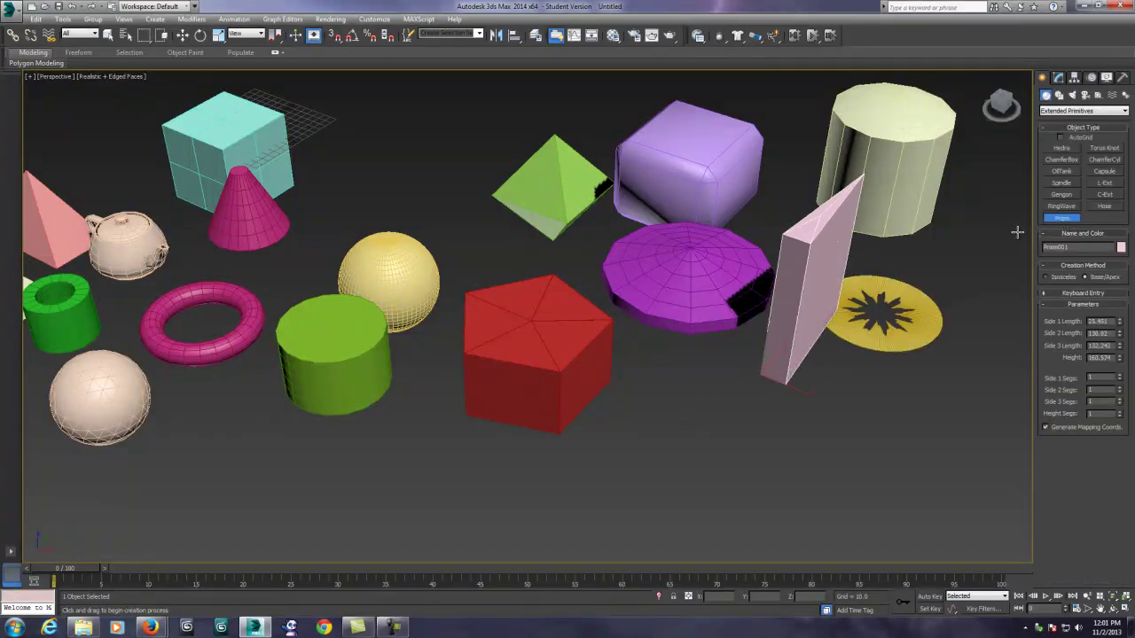
Step: Create a torus knot with a thick cross section in front of the spindle
left_click(1109, 147)
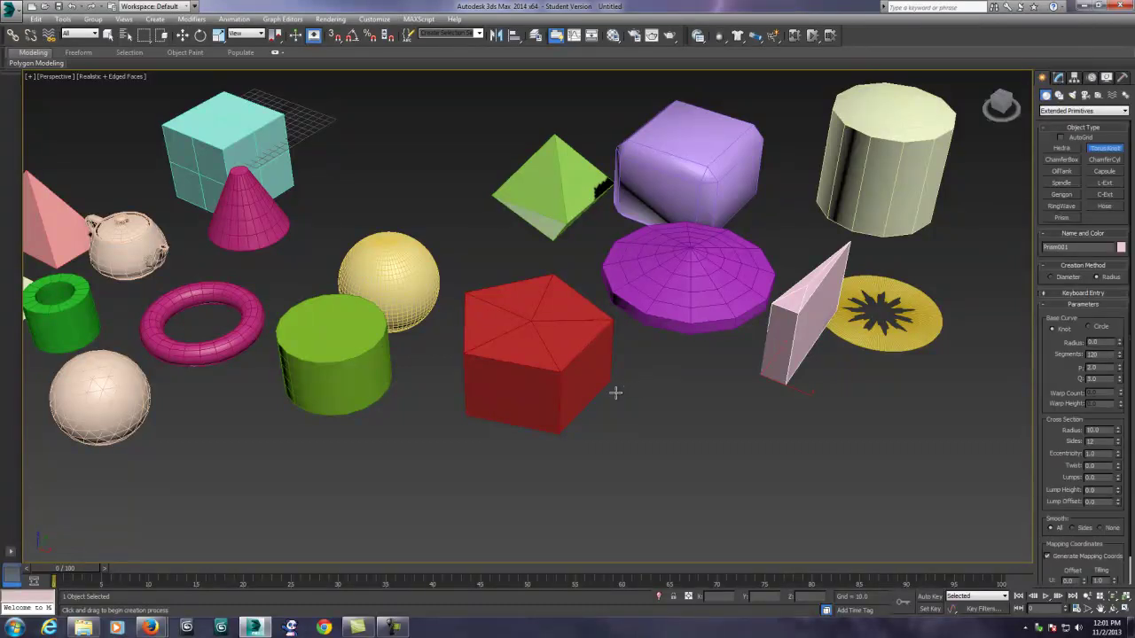
left_click_drag(674, 406, 663, 436)
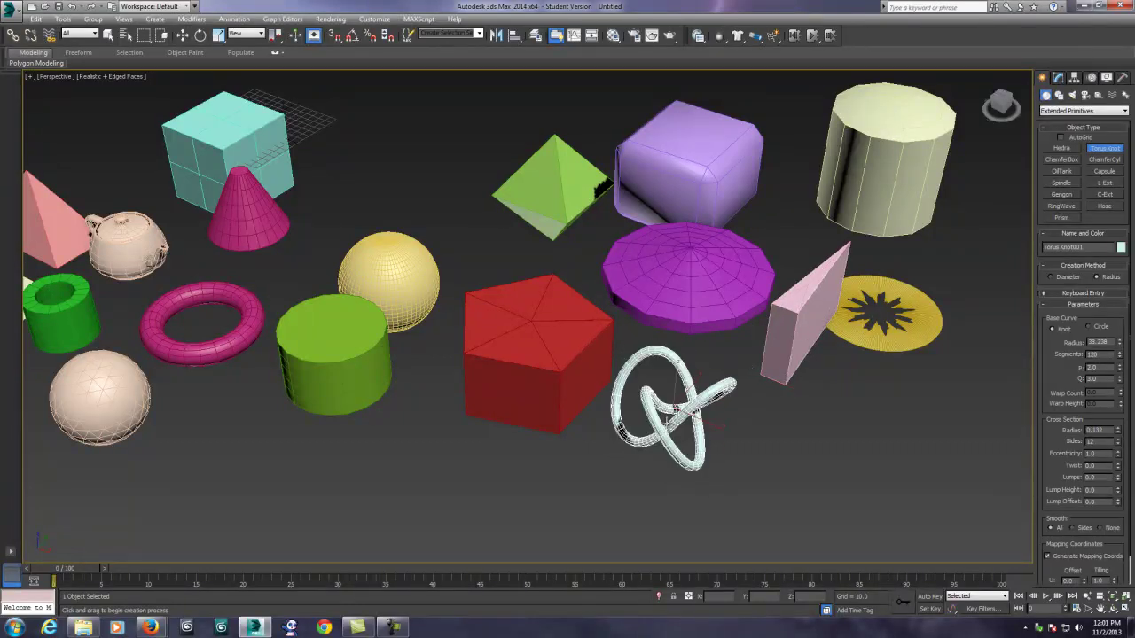
left_click(663, 414)
Step: Create a chamfer cylinder with a radius of about 69 and a beveled top edge in front of the green cylinder
left_click(1104, 159)
left_click_drag(423, 442, 415, 489)
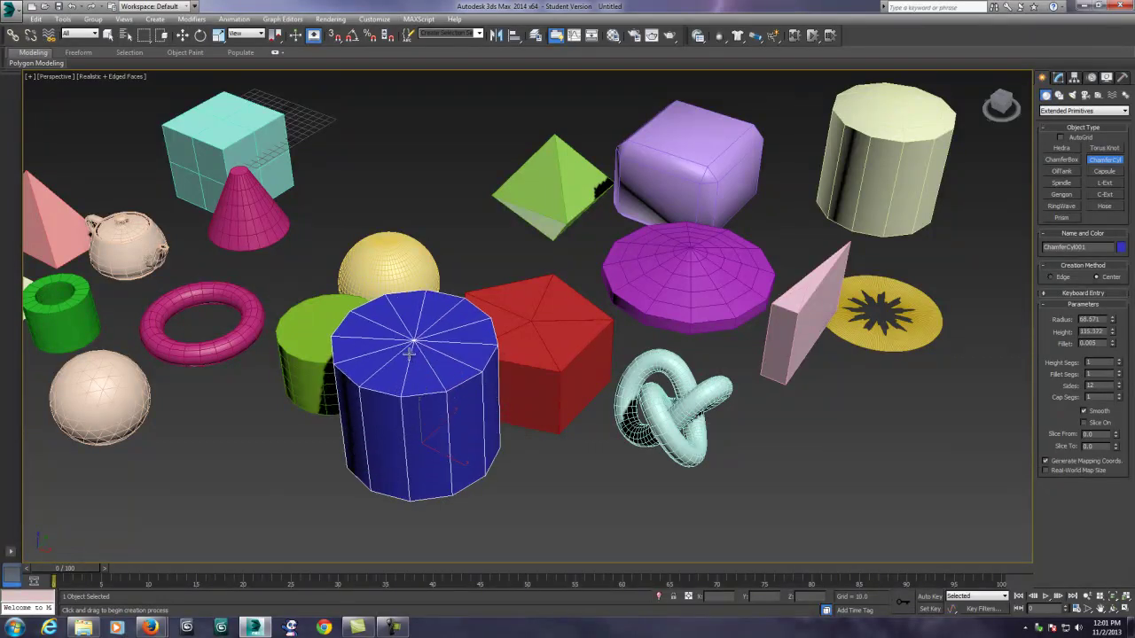
left_click(403, 293)
left_click(401, 288)
Step: Create a tall capsule with a radius of about 52 in front of the ringwave and an L-Ext with a side length of about 127
left_click(1104, 171)
left_click_drag(896, 410, 875, 444)
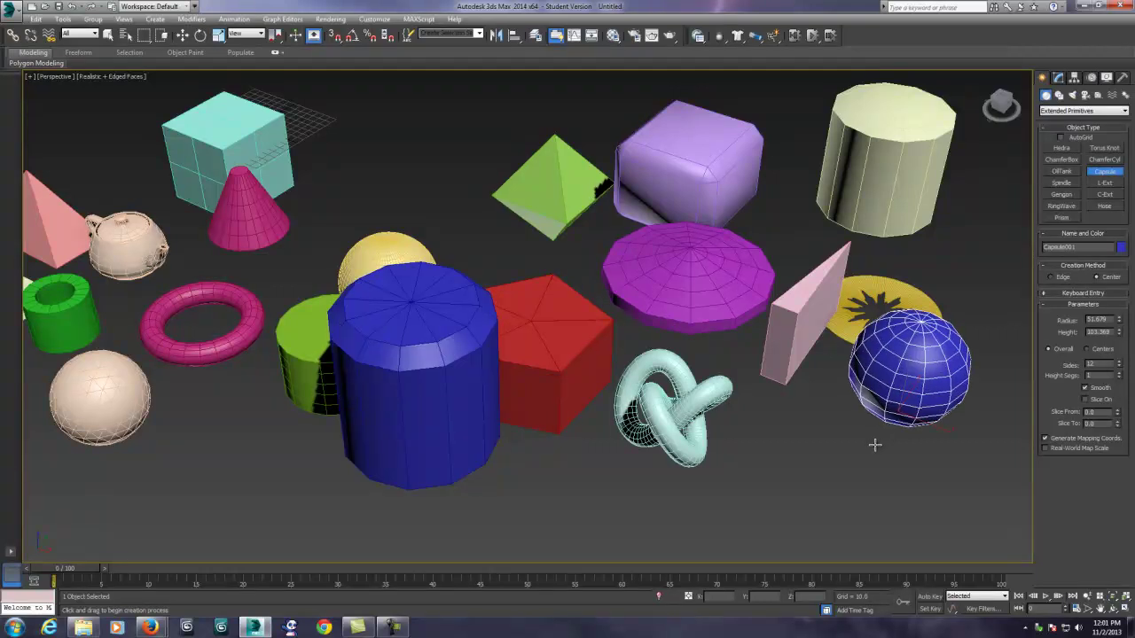
left_click(1105, 183)
left_click_drag(858, 434, 745, 507)
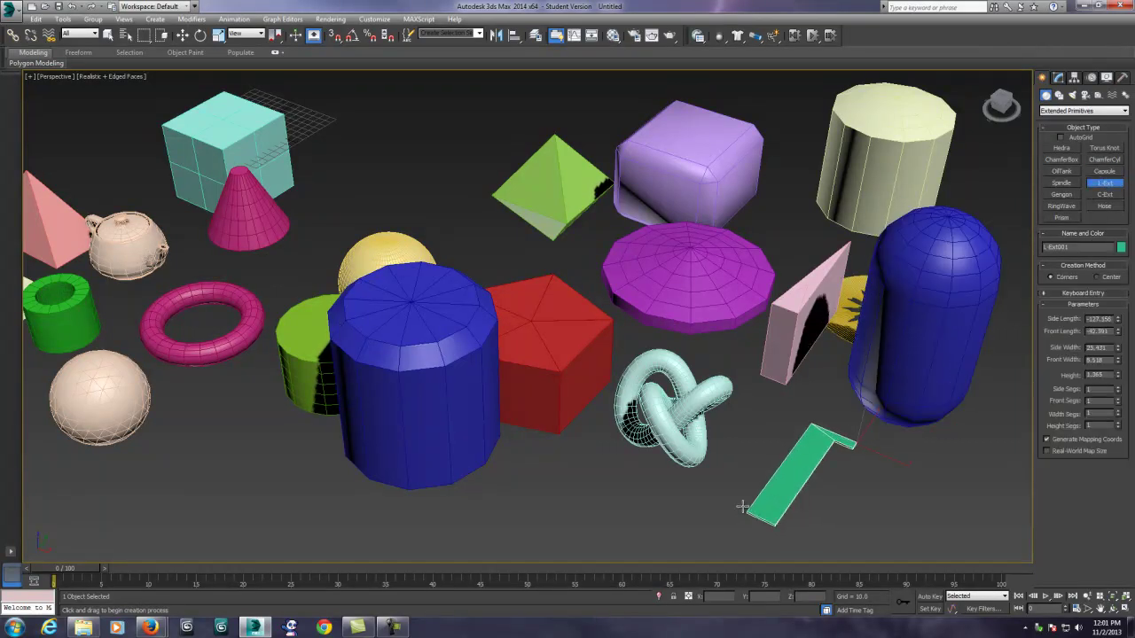
left_click(742, 477)
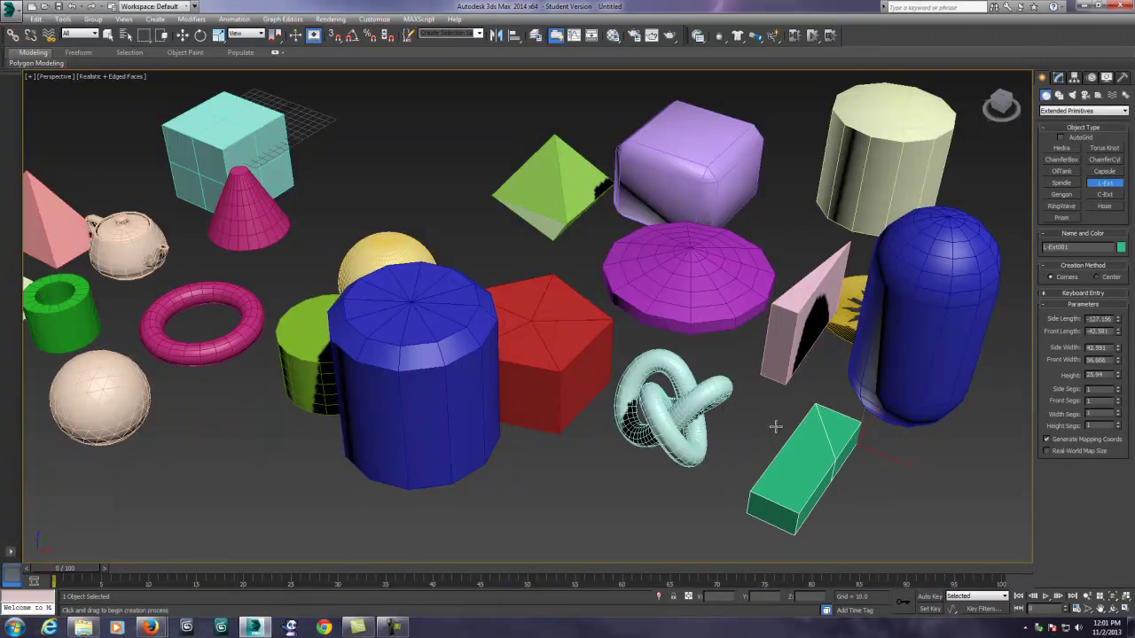
Step: Create a thin-walled C-Ext with a side length of about 97 and front and back lengths of about 39 beside the chamfer cylinder
left_click(1105, 195)
left_click_drag(272, 467, 233, 551)
left_click(253, 479)
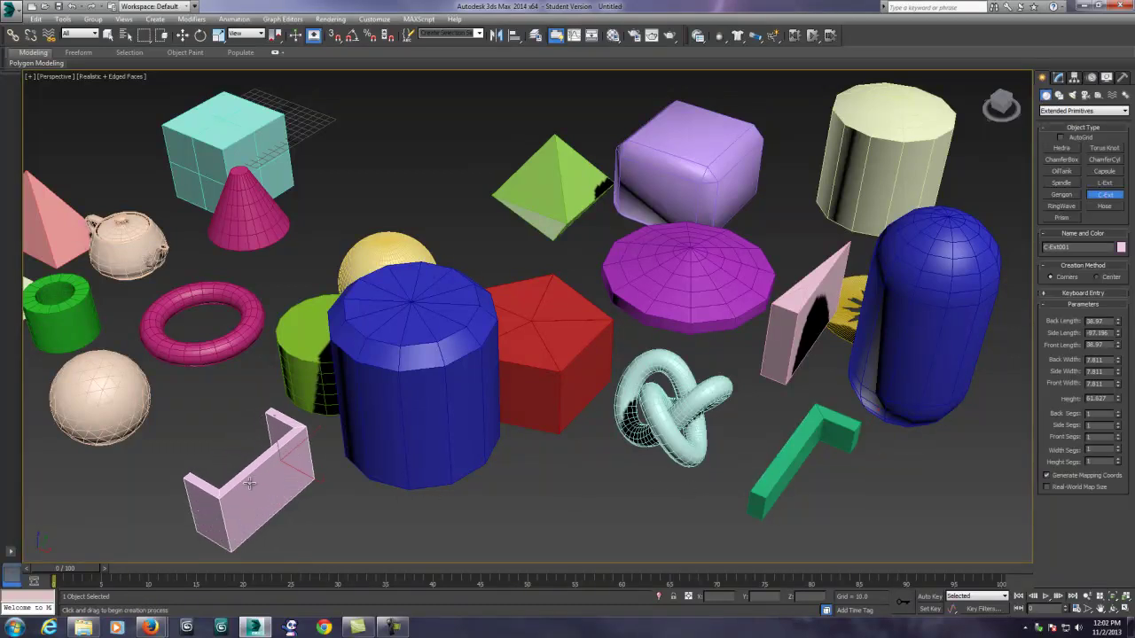
Step: Create a free hose about 214 high between the chamfer cylinder and the torus knot
left_click(1105, 205)
left_click_drag(540, 479, 592, 486)
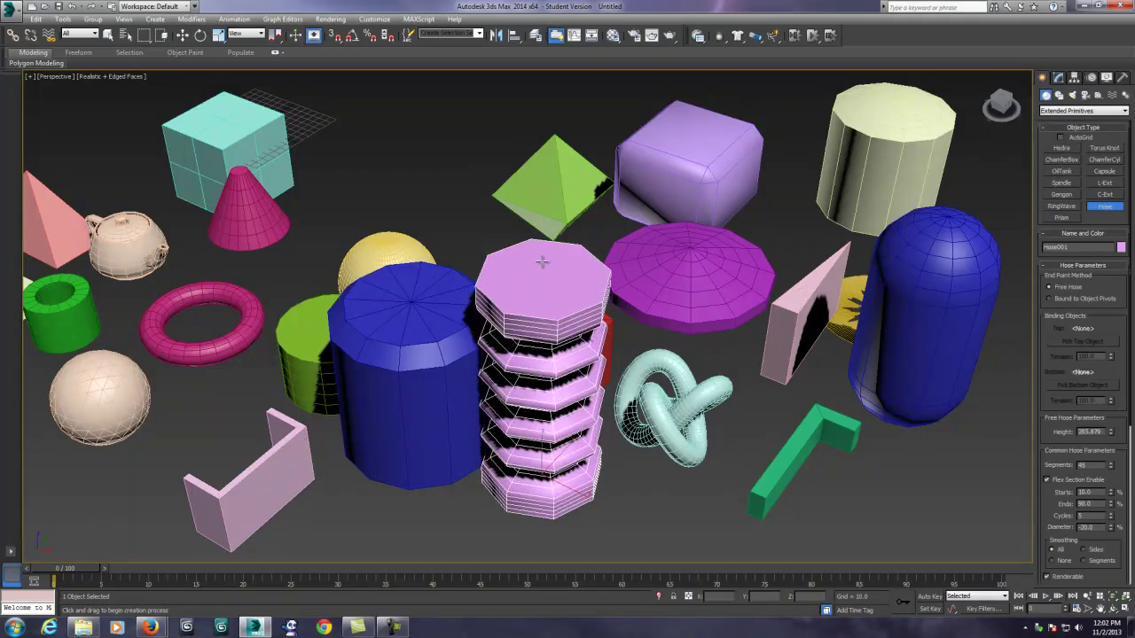
scroll(606, 304, "down", 3)
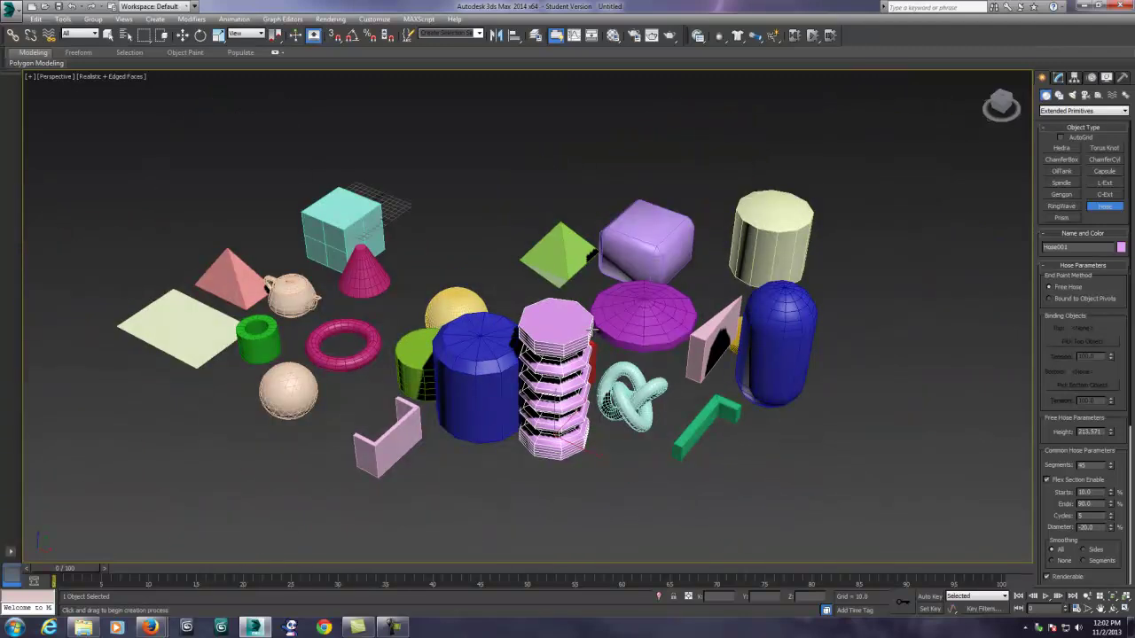
scroll(589, 326, "up", 4)
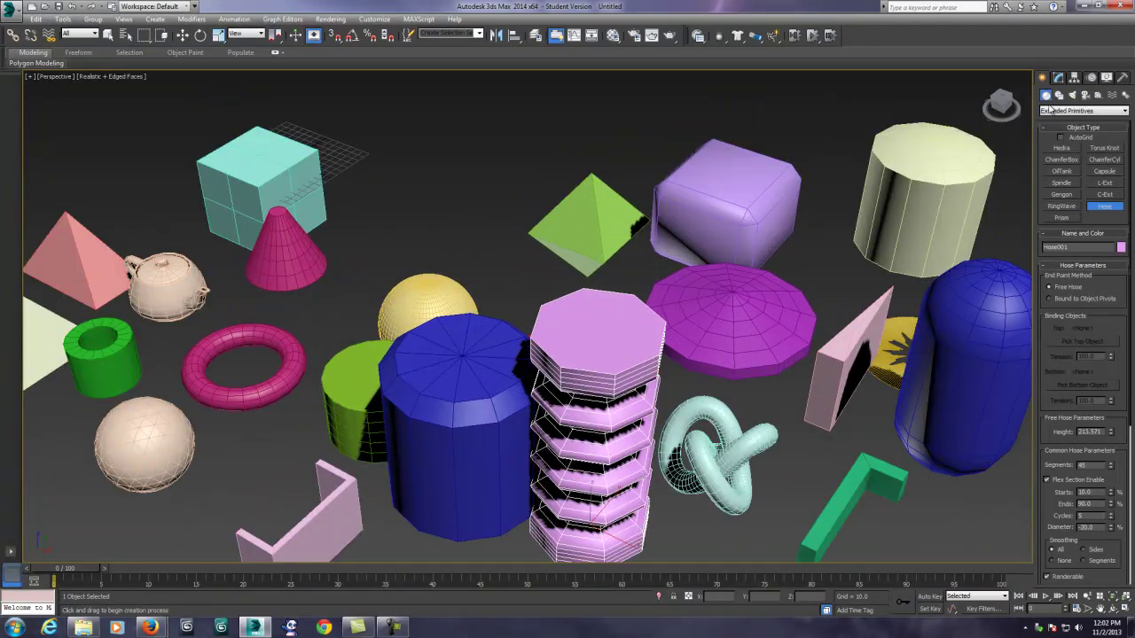
Step: Leave object creation, clear the selection and look over the whole collection of primitives in the perspective view
left_click(1124, 111)
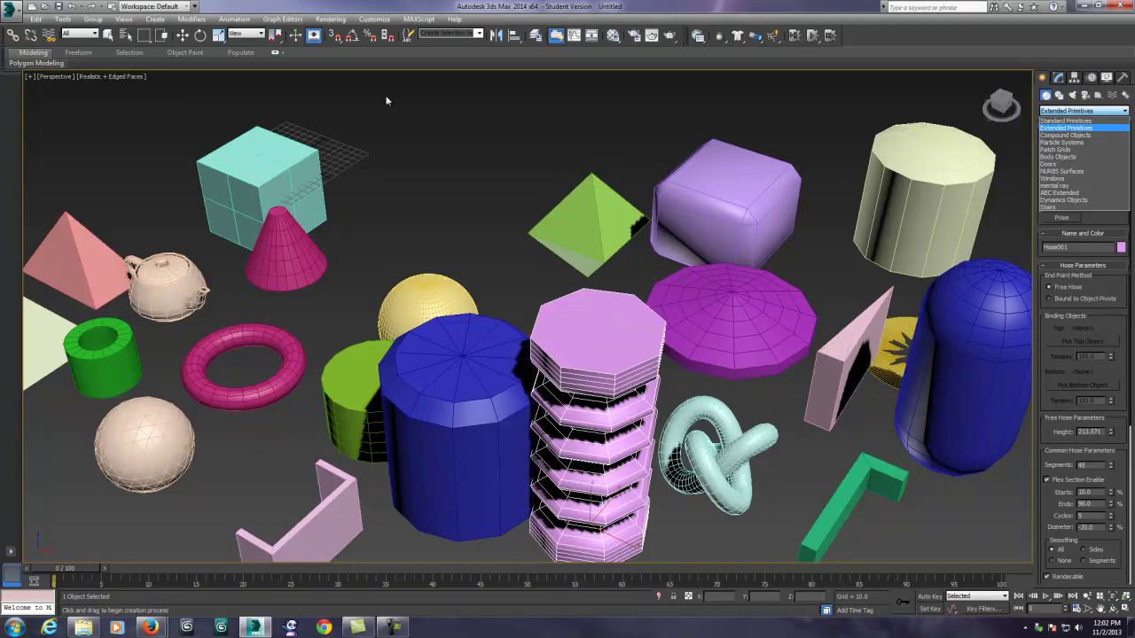
left_click(182, 34)
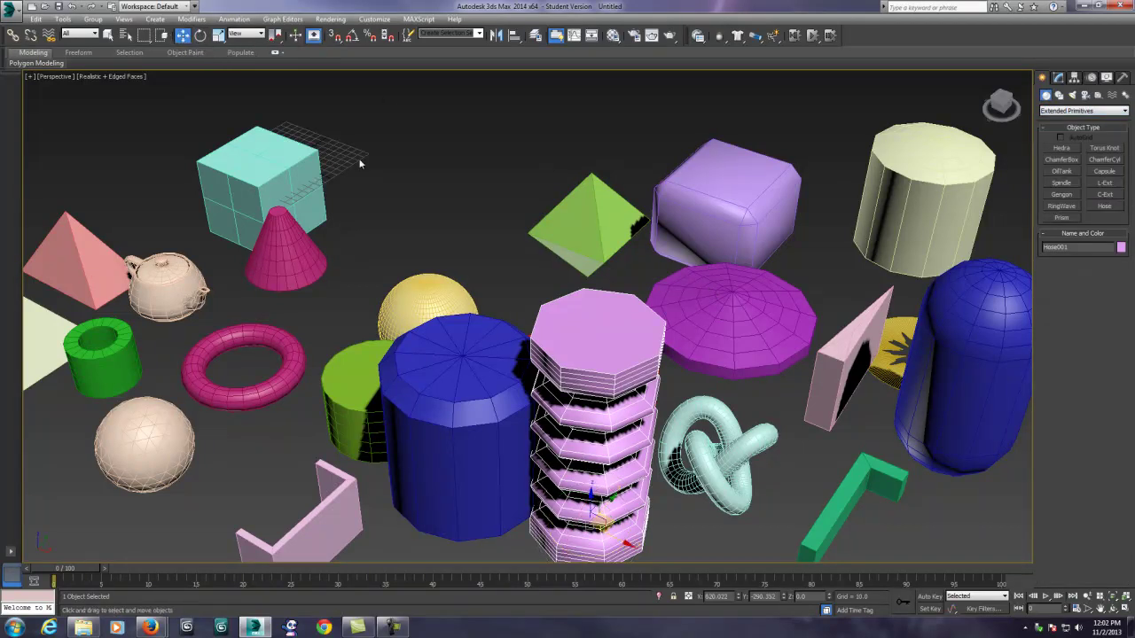
left_click(402, 239)
scroll(402, 240, "down", 4)
scroll(621, 244, "down", 3)
scroll(560, 305, "up", 3)
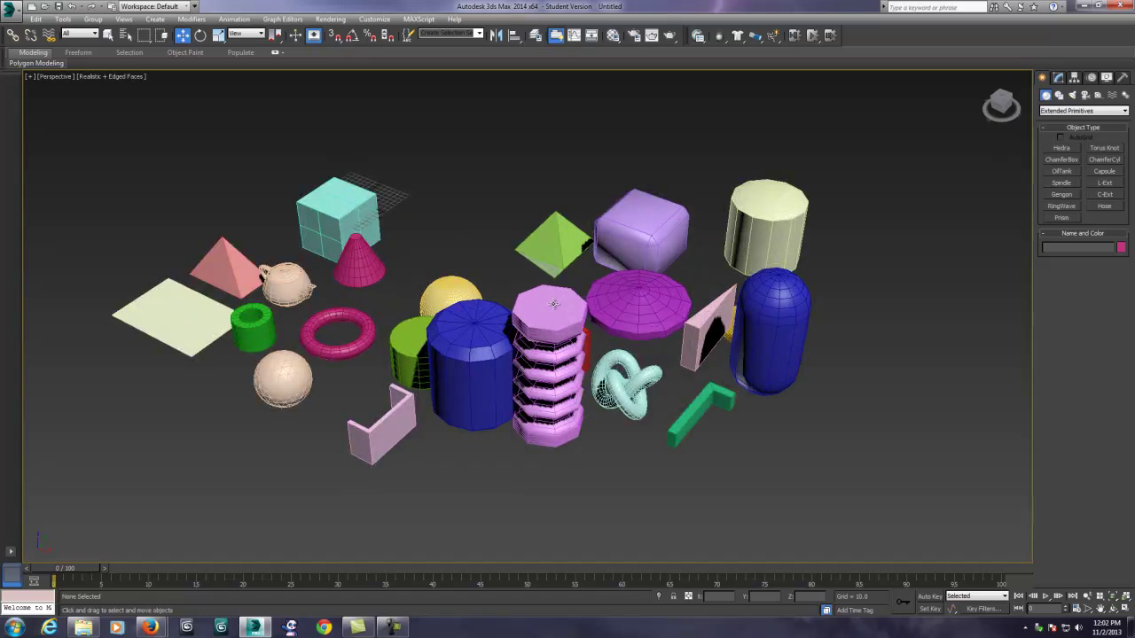
scroll(554, 304, "up", 5)
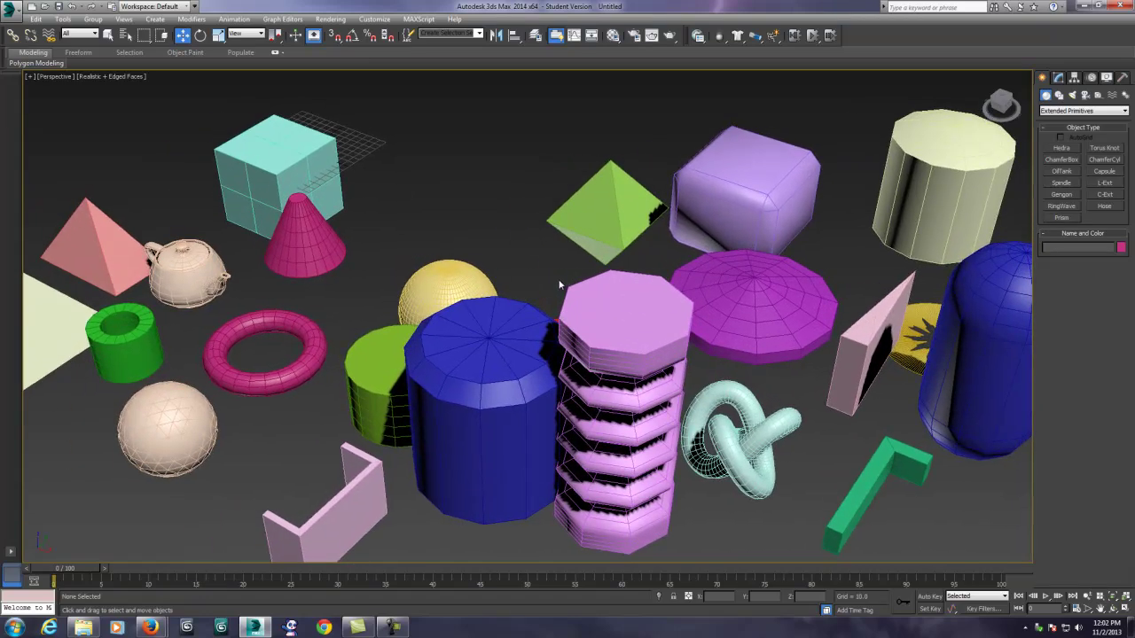
Step: Select the torus knot, yellow sphere, chamfer box and chamfer cylinder one after another to look at each primitive
middle_click_drag(800, 417, 736, 368)
left_click(674, 381)
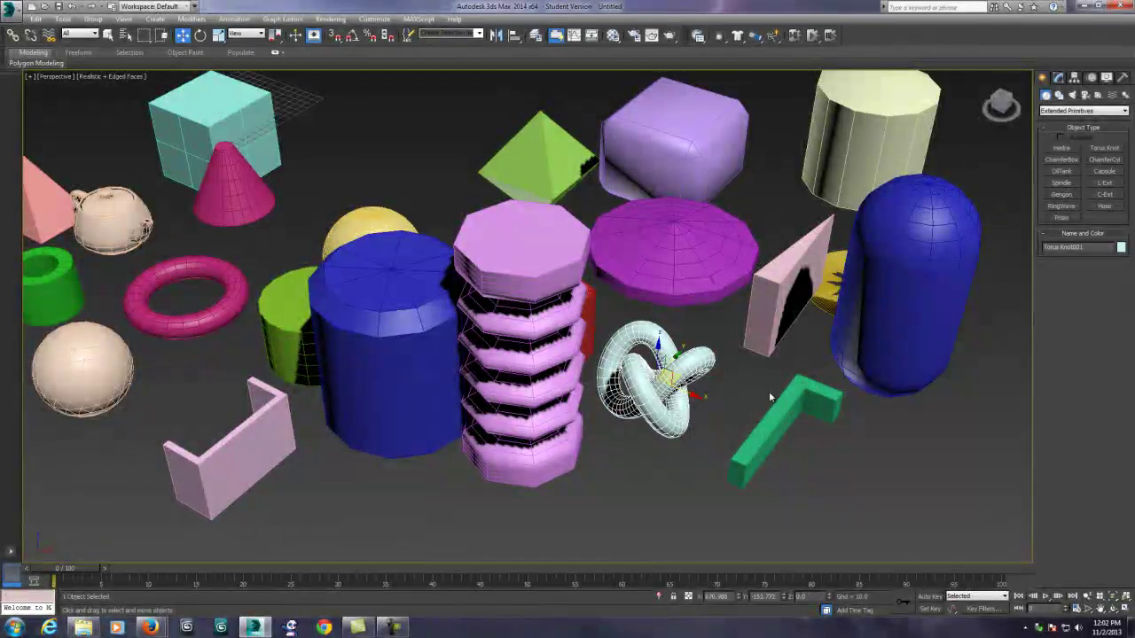
scroll(769, 390, "down", 5)
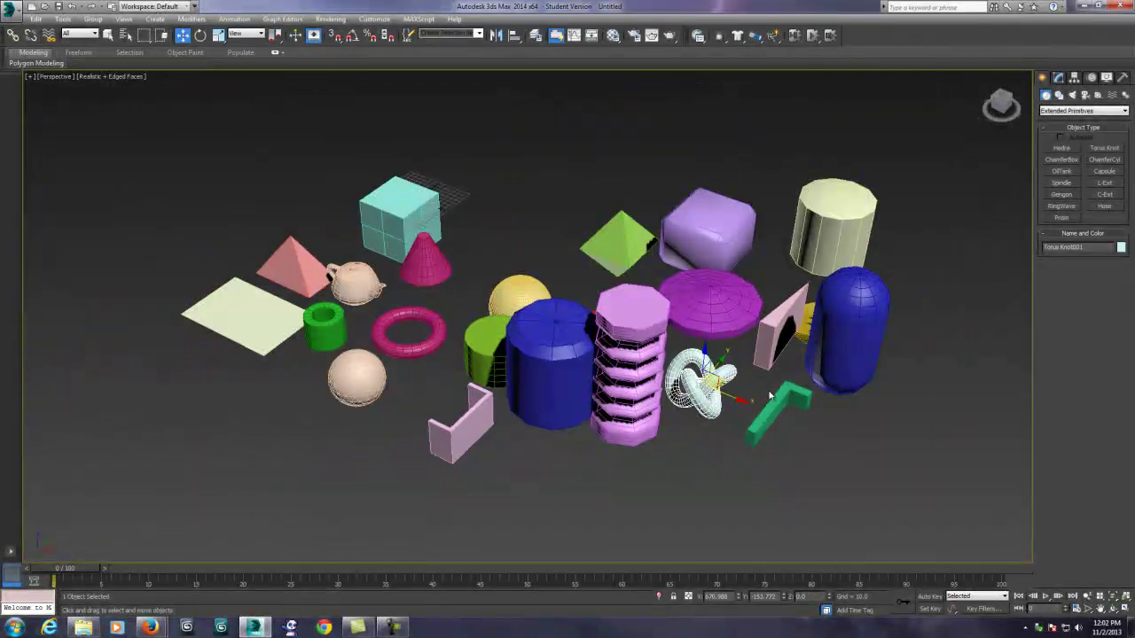
scroll(682, 346, "up", 5)
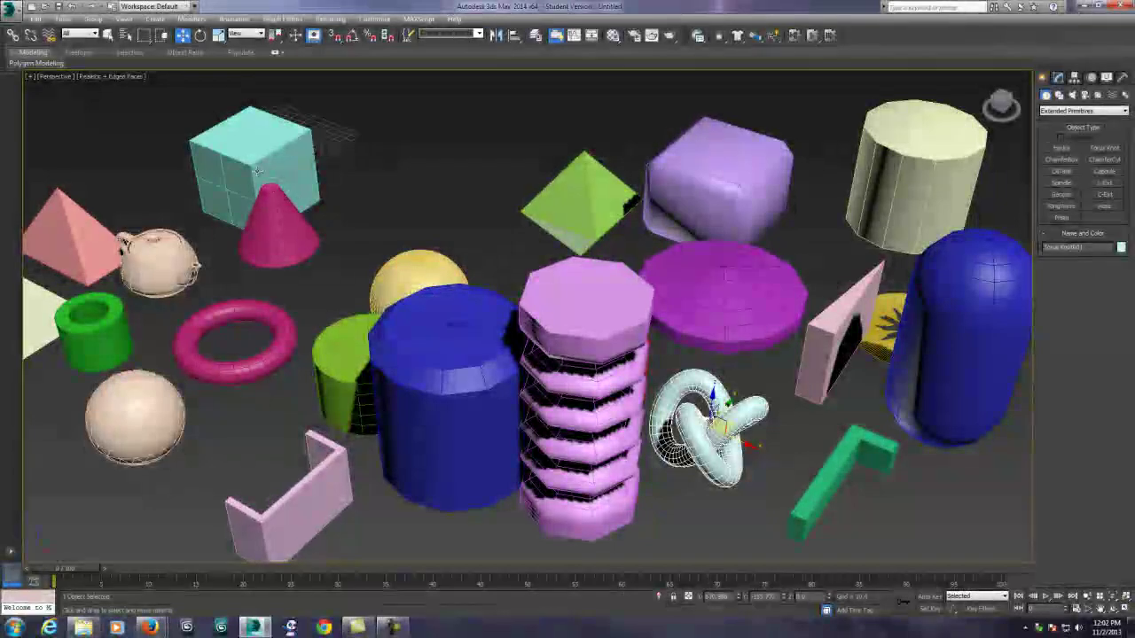
left_click(261, 168)
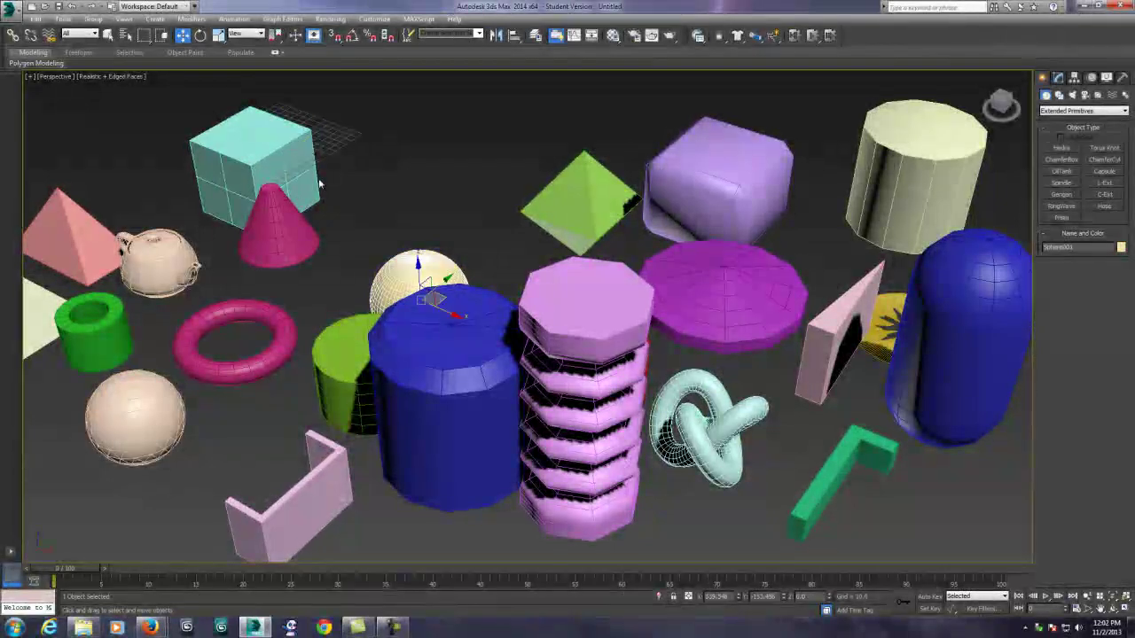
left_click(744, 176)
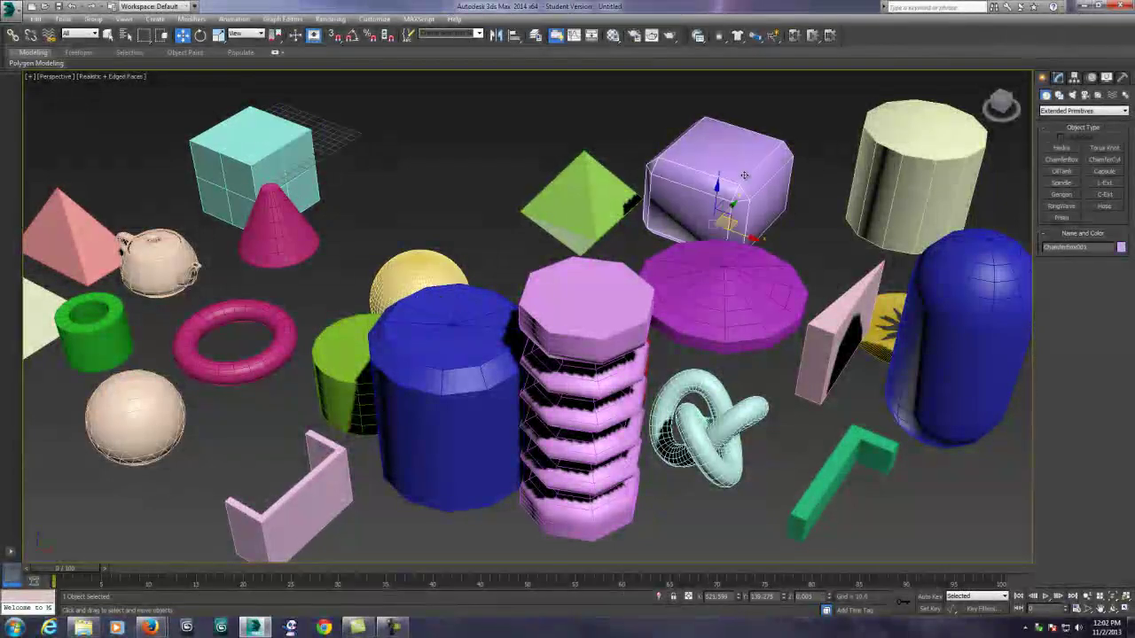
left_click(454, 391)
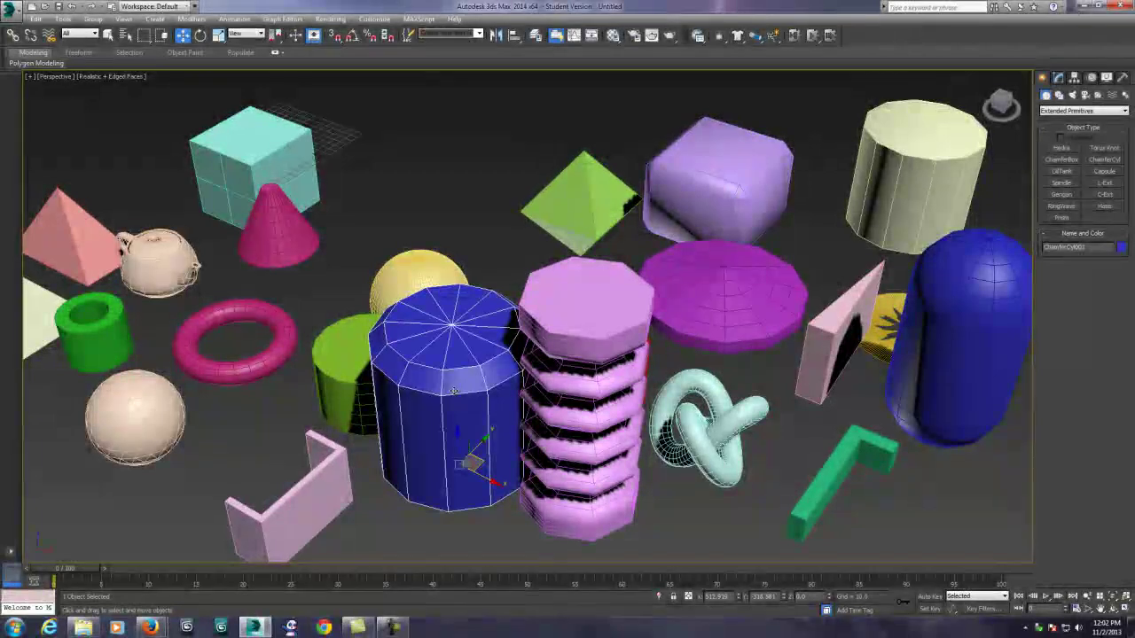
Step: Select the blue capsule, show its modifiable parameters and reduce its number of sides to 4
left_click(939, 340)
scroll(826, 418, "down", 3)
scroll(816, 406, "up", 3)
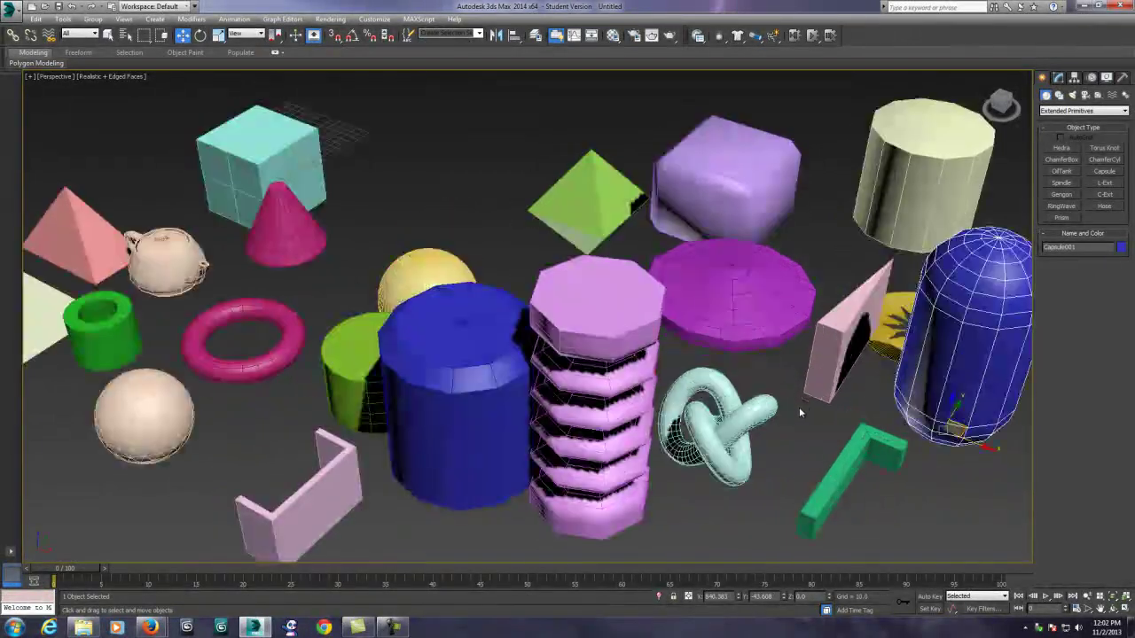
scroll(801, 412, "down", 2)
scroll(800, 409, "up", 2)
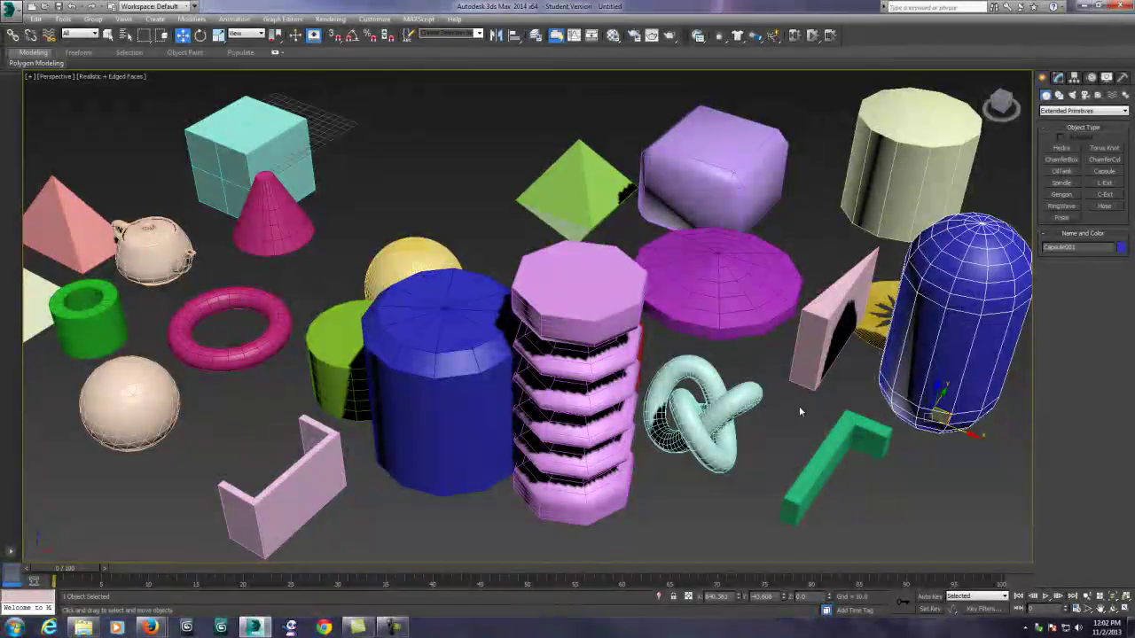
left_click(1059, 78)
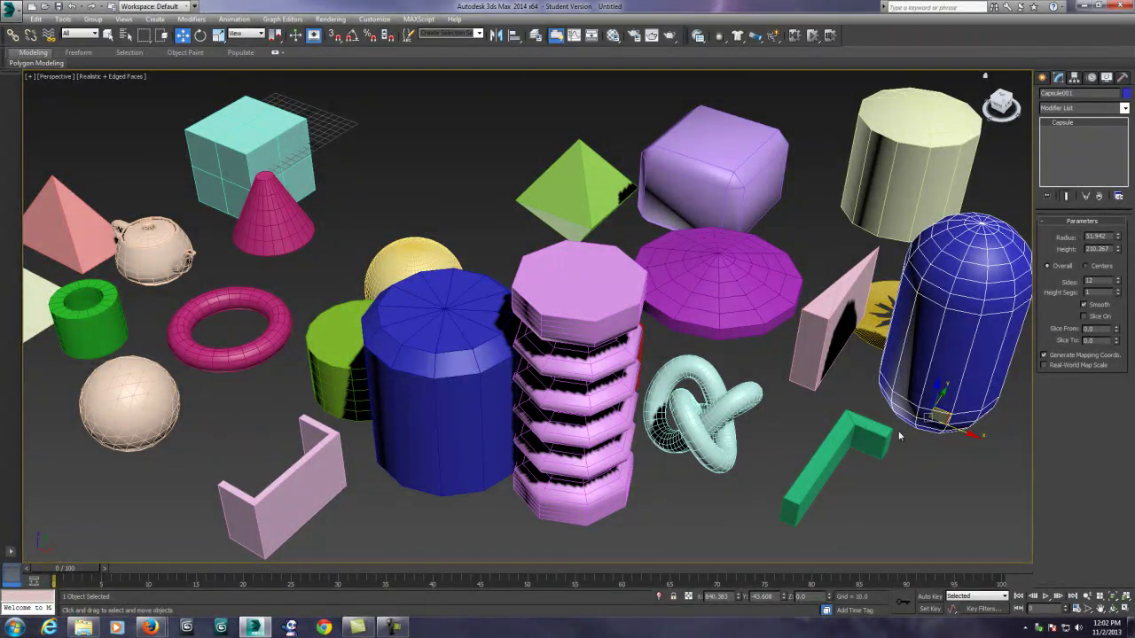
middle_click_drag(898, 430, 717, 411)
scroll(768, 405, "up", 5)
scroll(647, 347, "down", 3)
scroll(597, 327, "up", 1)
middle_click_drag(598, 328, 608, 378, "alt")
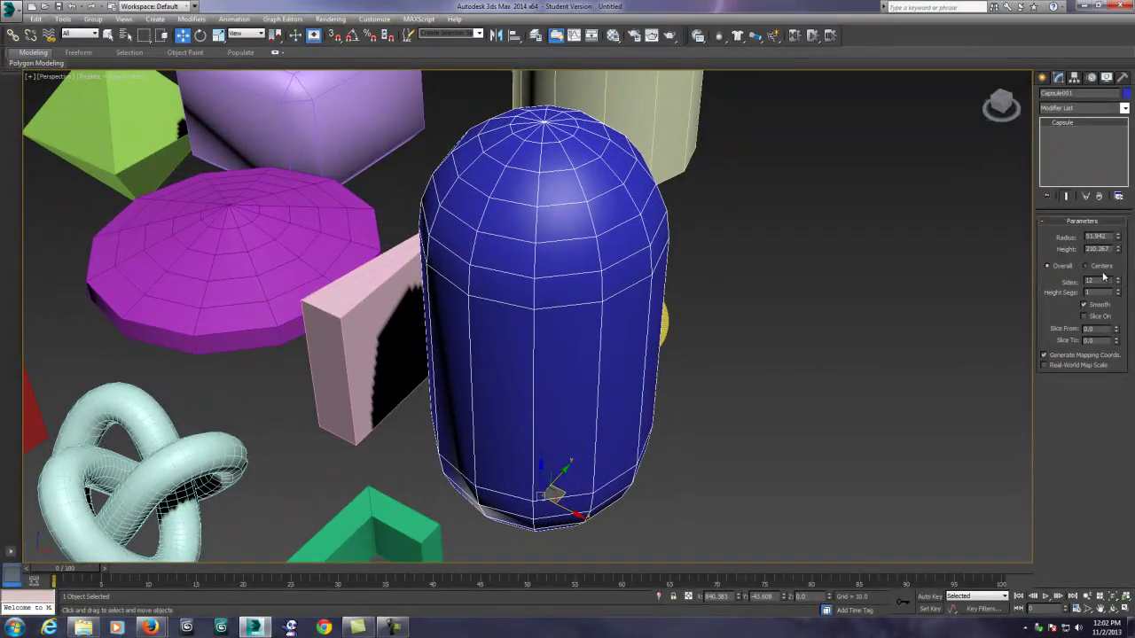
left_click_drag(1118, 281, 1104, 326)
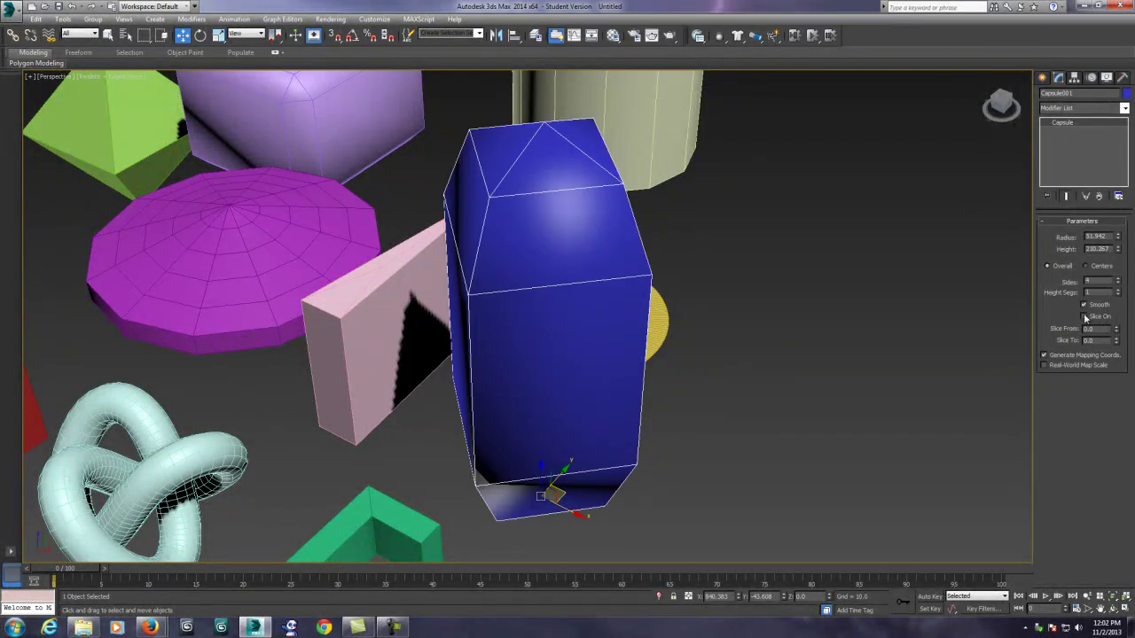
Step: Lower the capsule's height to about 202 and try the Centers height method before restoring Overall
mouse_move(644, 353)
middle_mouse_down("alt")
mouse_move(621, 373)
mouse_move(656, 353)
middle_mouse_up("alt")
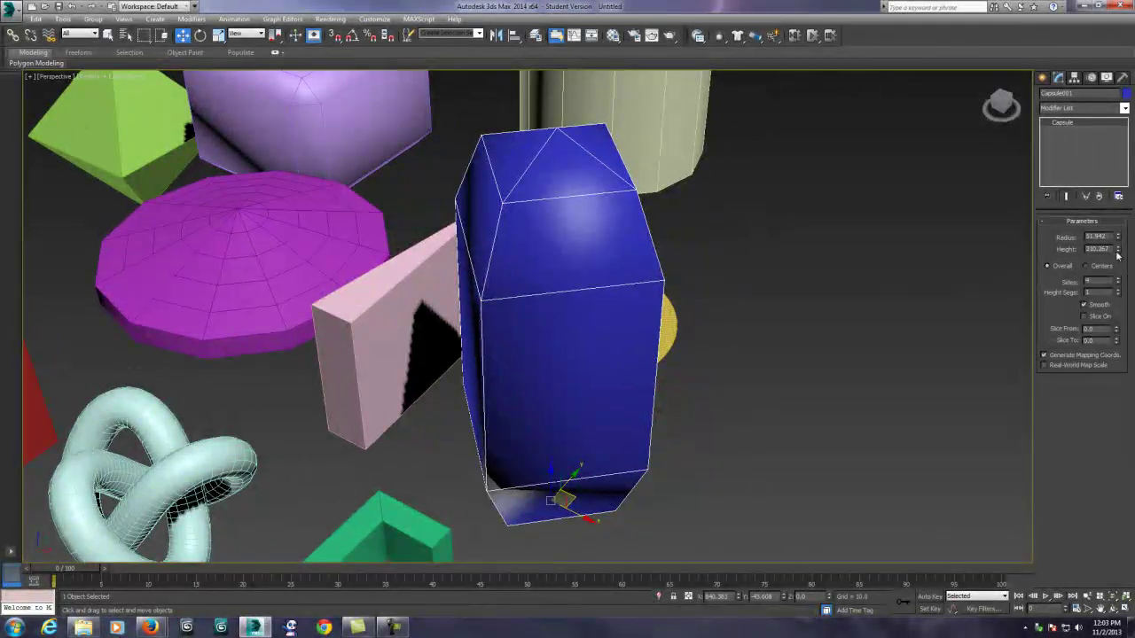
mouse_move(1118, 252)
left_mouse_down()
mouse_move(1117, 266)
mouse_move(1112, 253)
left_mouse_up()
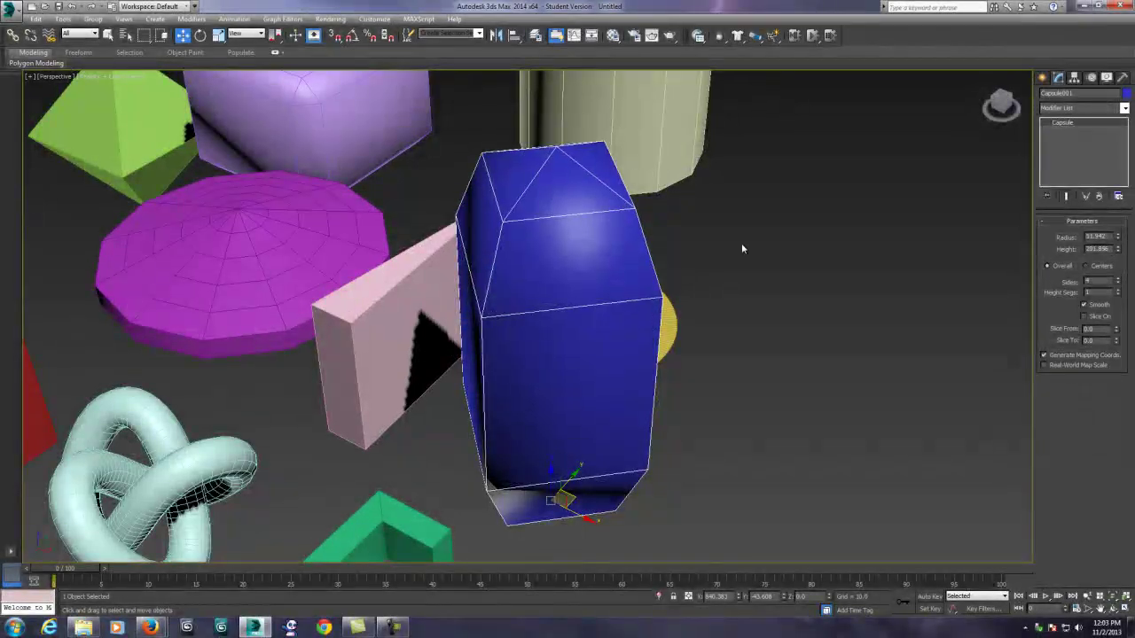
left_click(1086, 266)
scroll(867, 314, "down", 8)
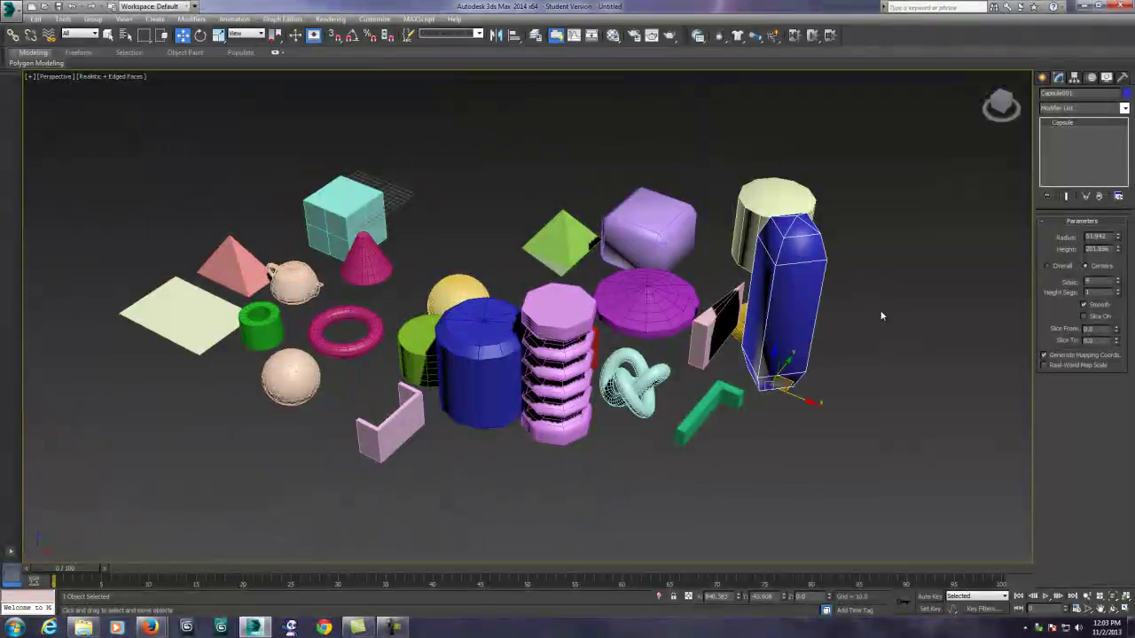
scroll(869, 310, "up", 5)
left_click(1048, 266)
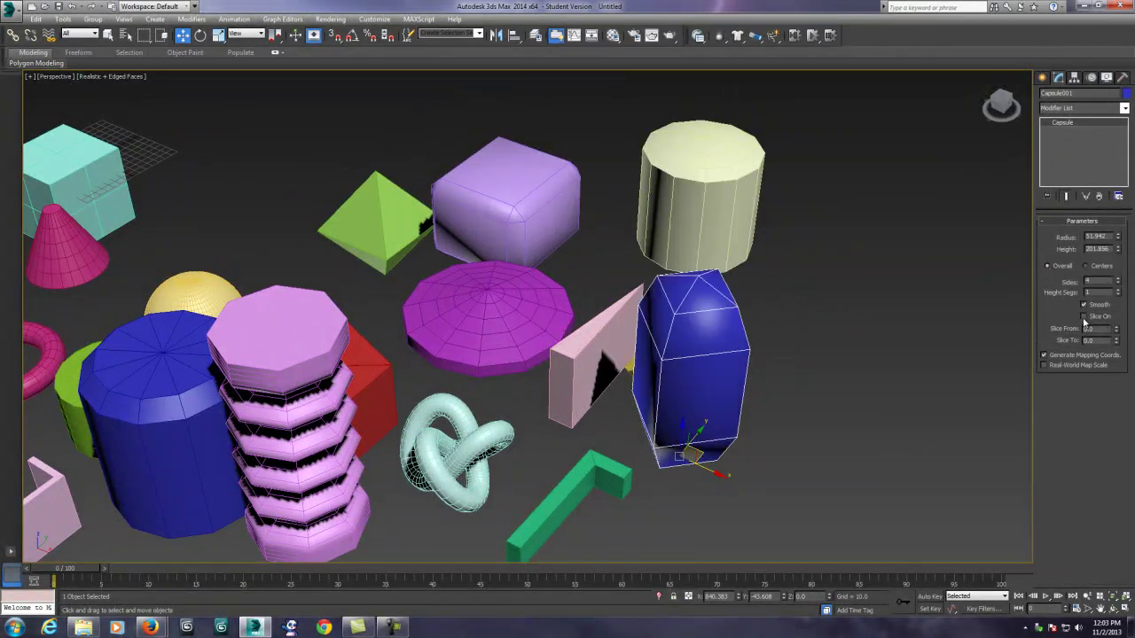
Step: Enable slicing on the capsule with Slice From about 67 and Slice To about -212
left_click(1084, 317)
left_click_drag(1117, 330, 1119, 259)
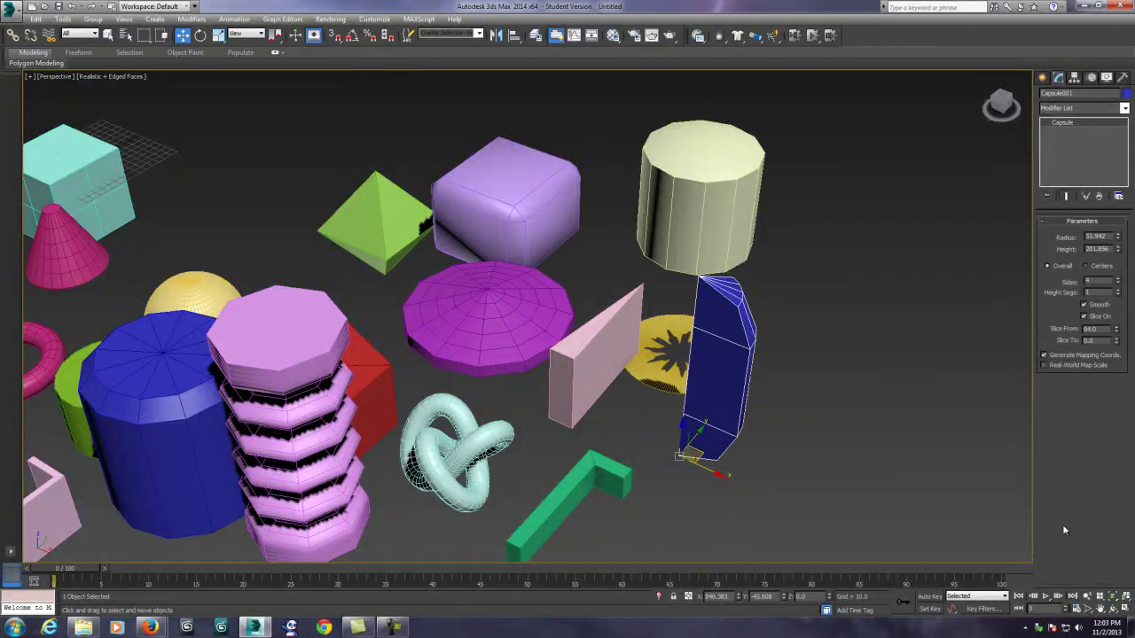
left_click(1111, 607)
left_click_drag(497, 372, 658, 385)
left_click_drag(1114, 331, 1095, 576)
Step: Examine the sliced capsule and the surrounding primitives from several angles and distances
mouse_move(681, 417)
left_mouse_down()
mouse_move(638, 358)
mouse_move(678, 423)
left_mouse_up()
left_click_drag(778, 353, 745, 235)
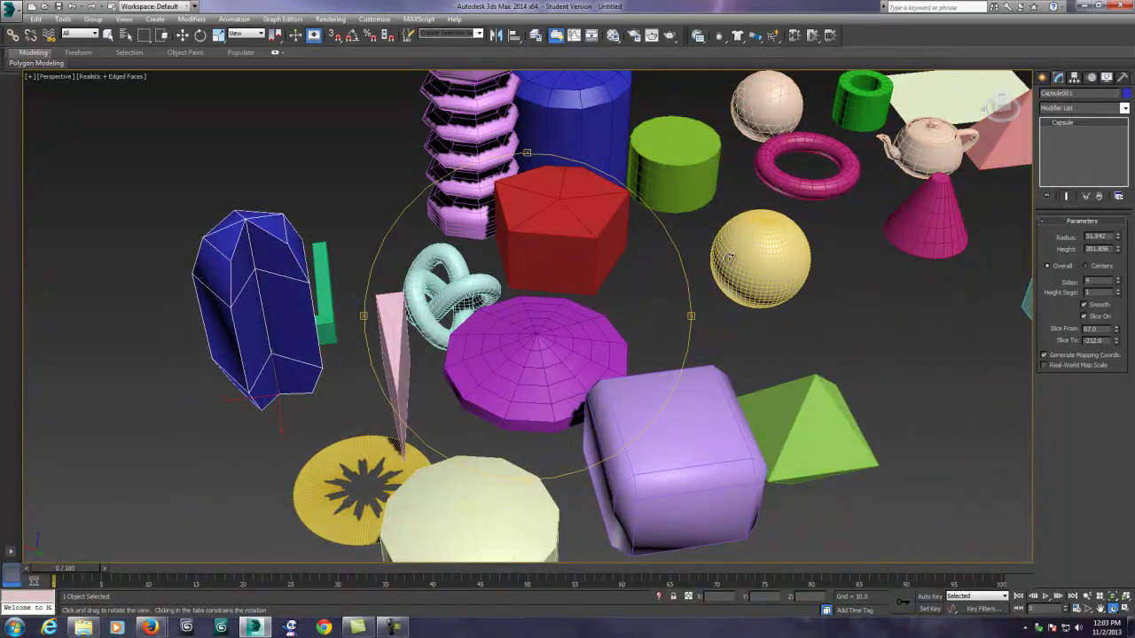
left_click_drag(623, 284, 619, 322)
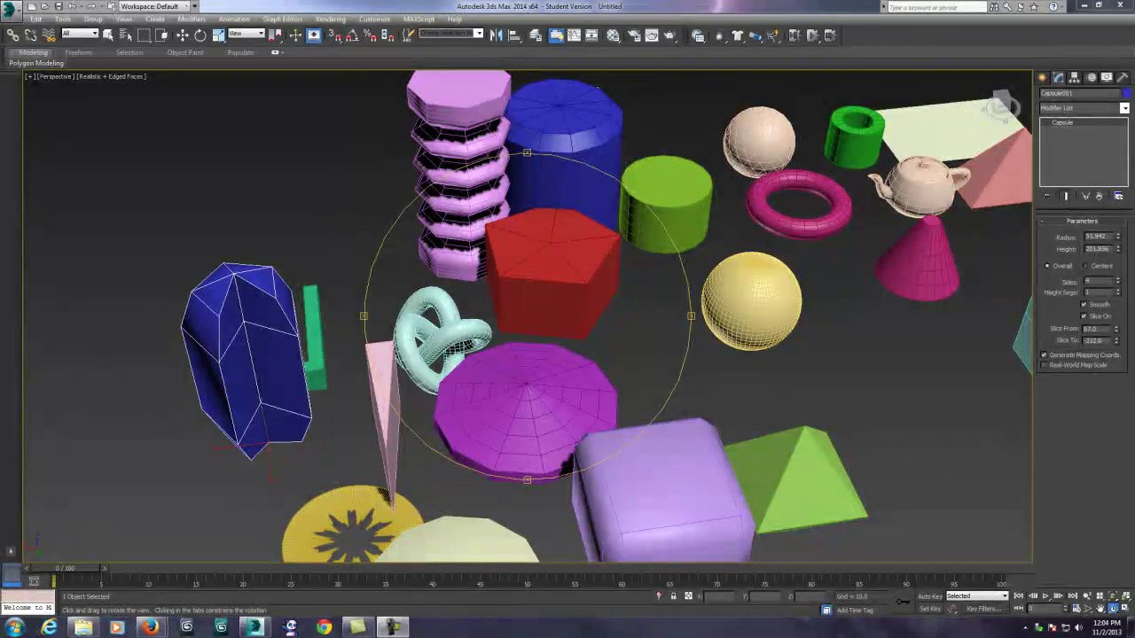
middle_click_drag(797, 217, 705, 209)
scroll(705, 208, "down", 5)
scroll(709, 206, "up", 5)
left_click_drag(717, 203, 594, 320)
scroll(585, 302, "down", 5)
scroll(577, 279, "up", 4)
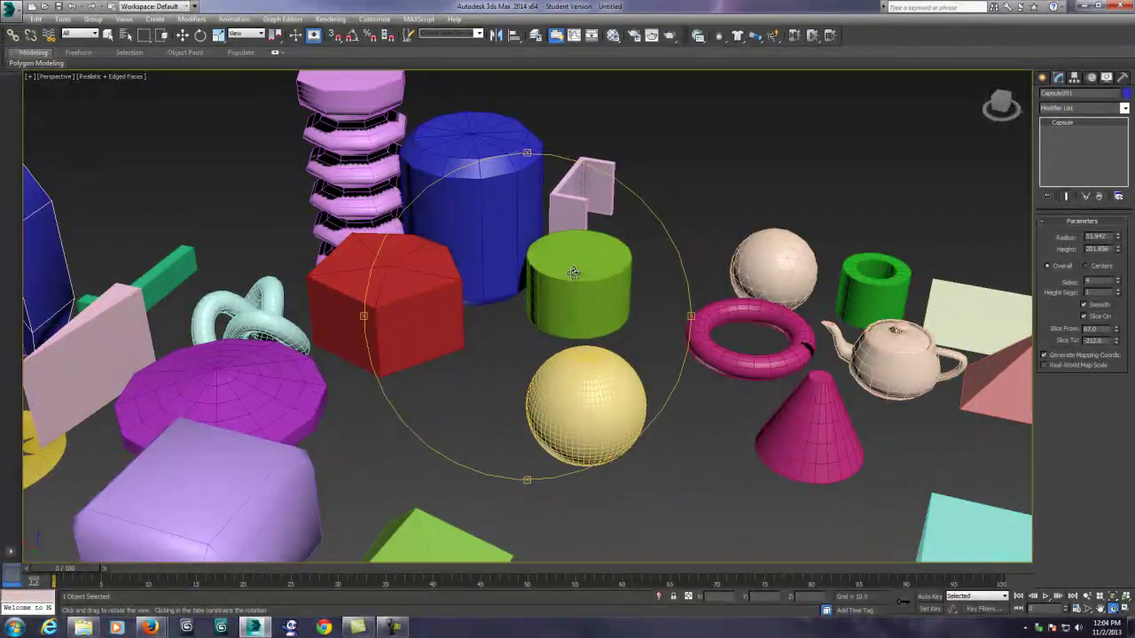
scroll(575, 273, "down", 4)
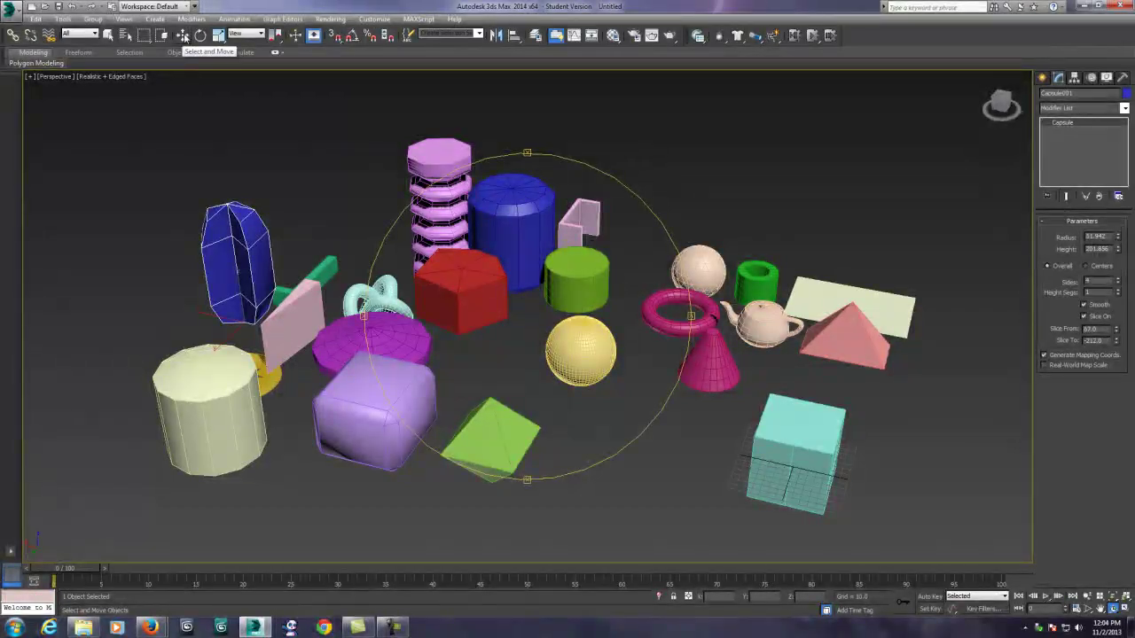
Step: Reset the scene to an empty default file without saving the primitives
left_click(19, 12)
left_click(46, 64)
left_click(567, 330)
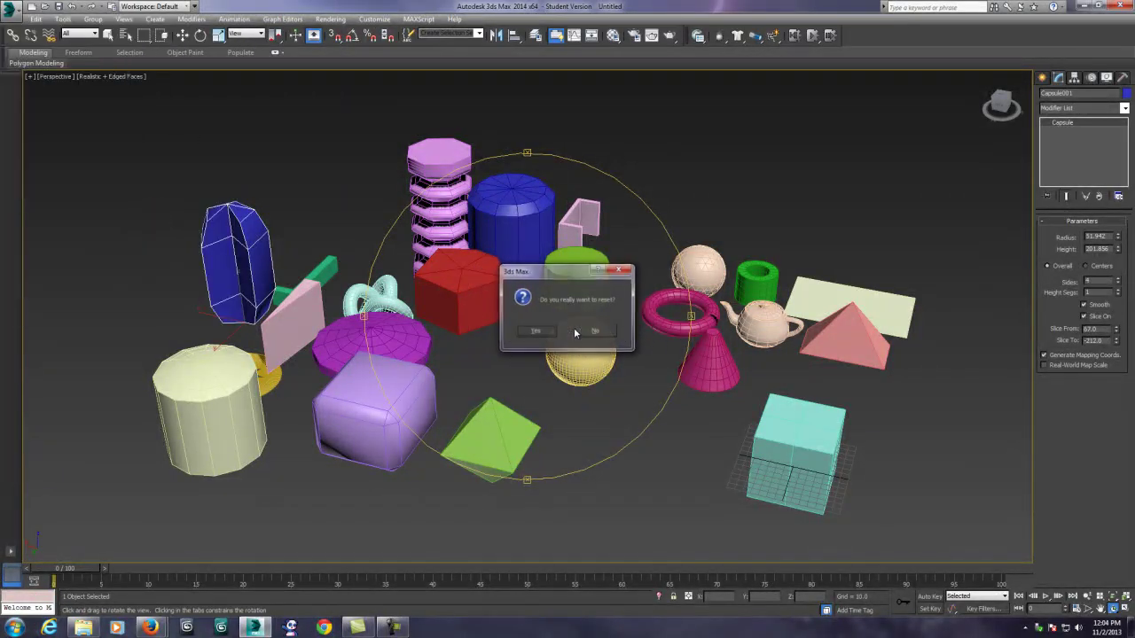
left_click(543, 334)
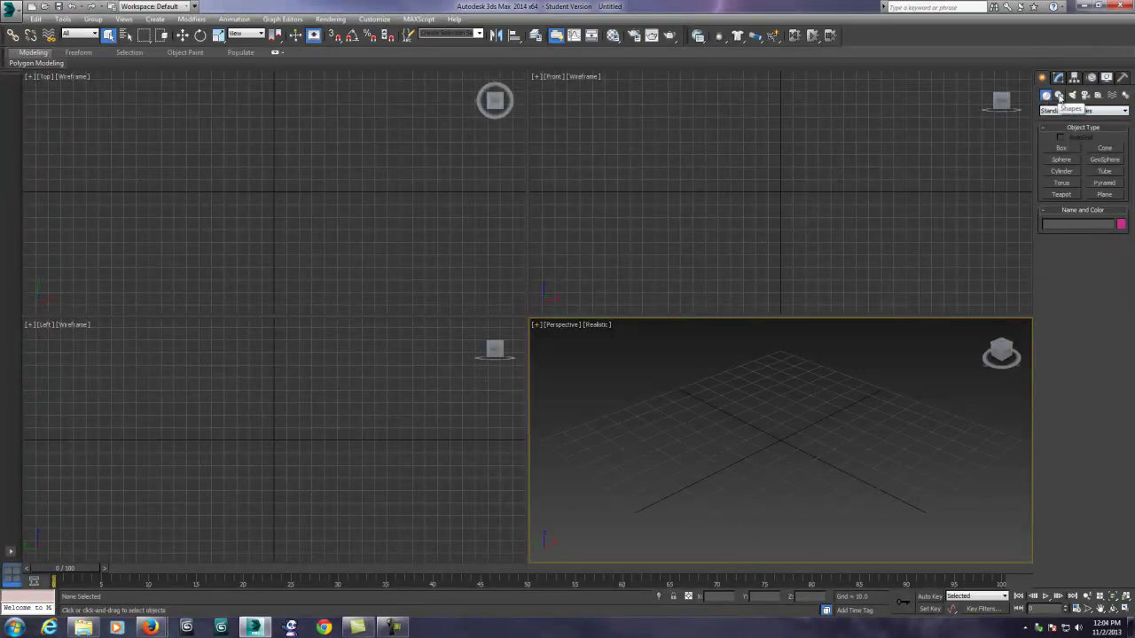
Step: Draw an open Line spline with nine corner vertices in the Front viewport, forming an angular hook that doubles back inside itself
left_click(1059, 97)
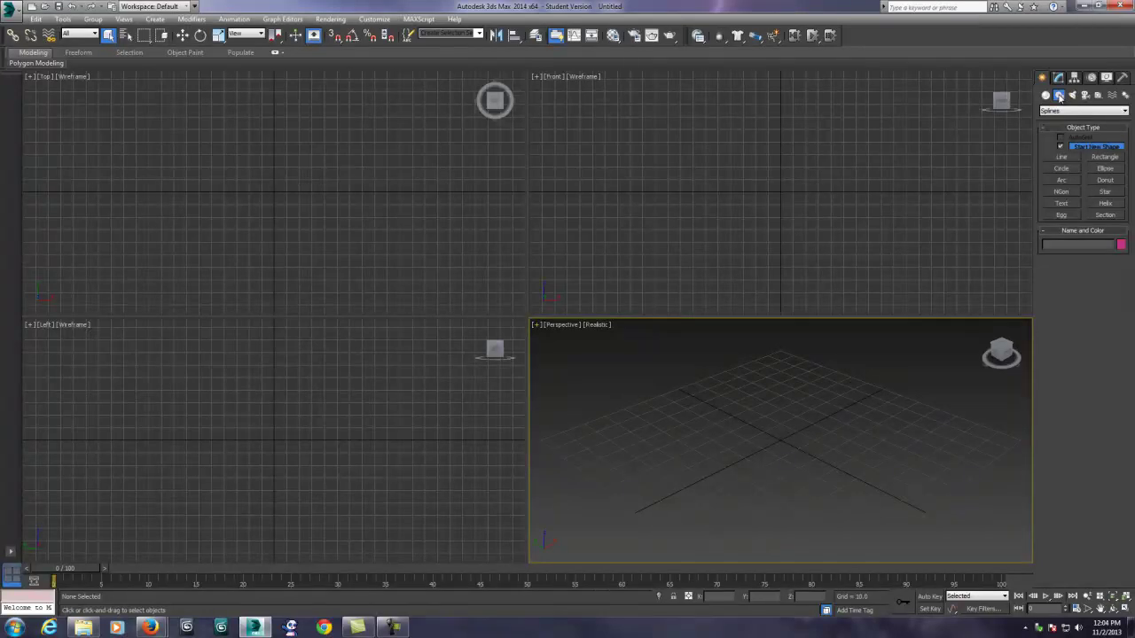
left_click(1062, 159)
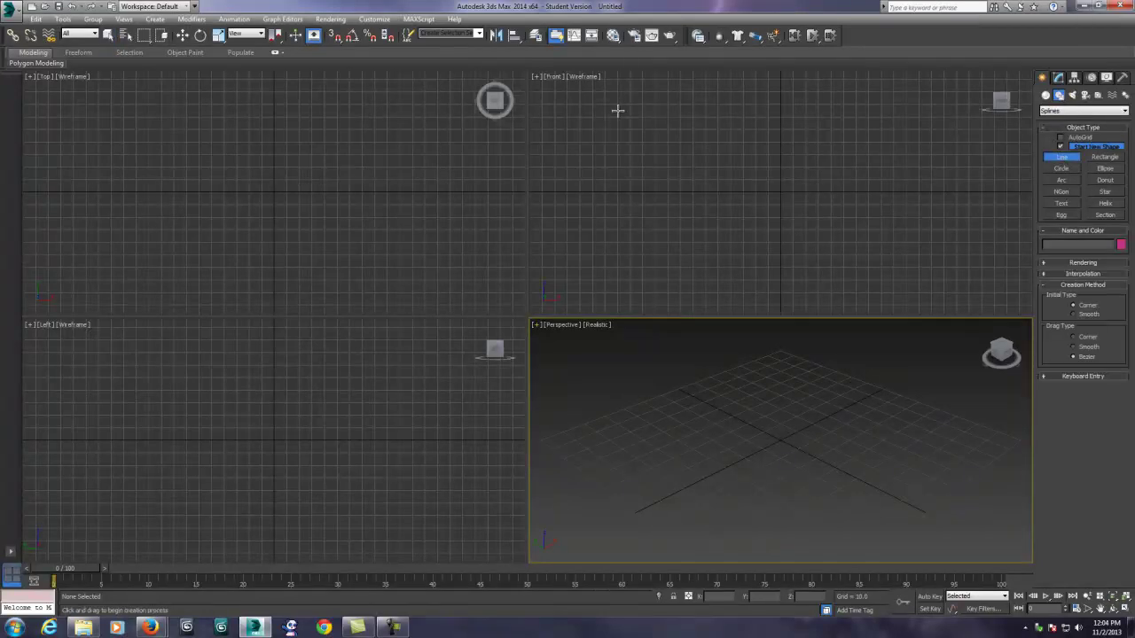
left_click(574, 120)
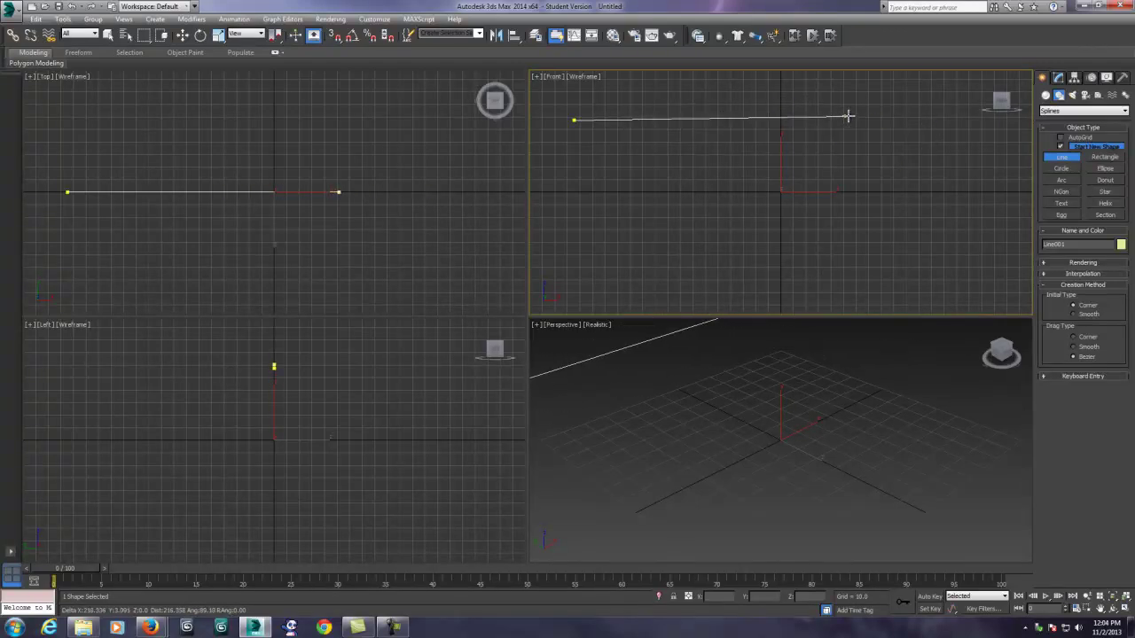
left_click(889, 102)
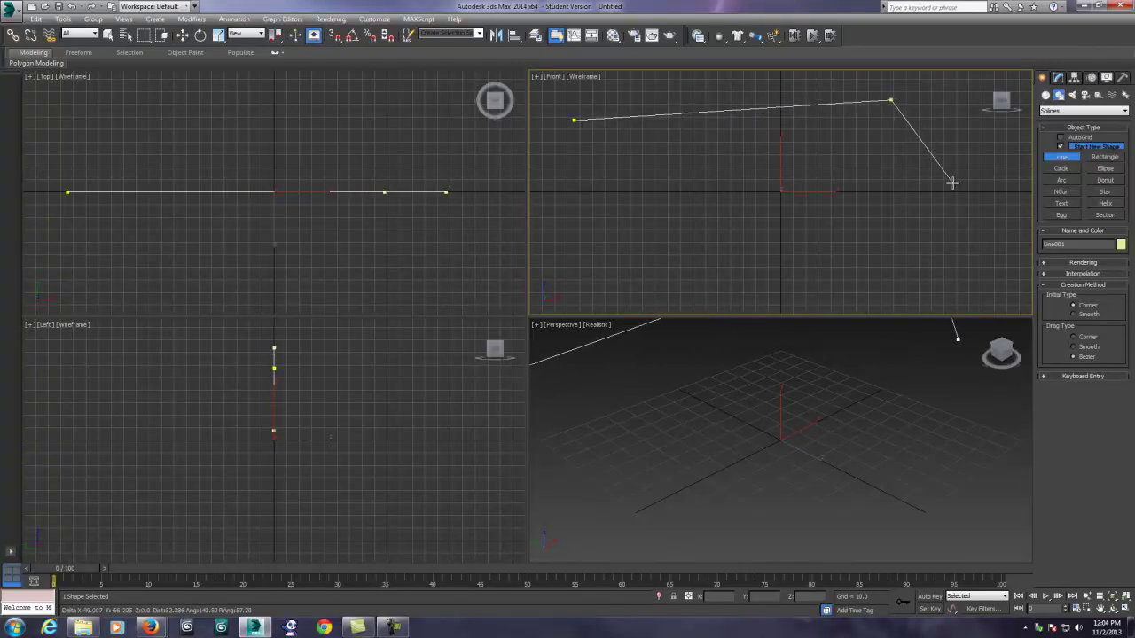
left_click(951, 184)
left_click(895, 256)
left_click(776, 270)
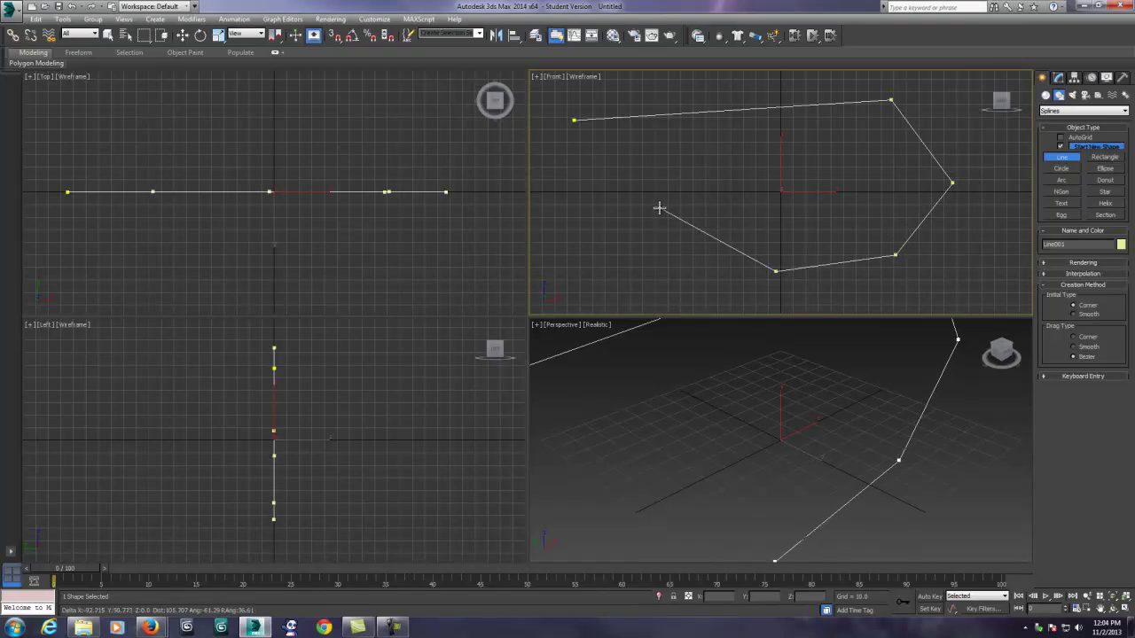
left_click(659, 207)
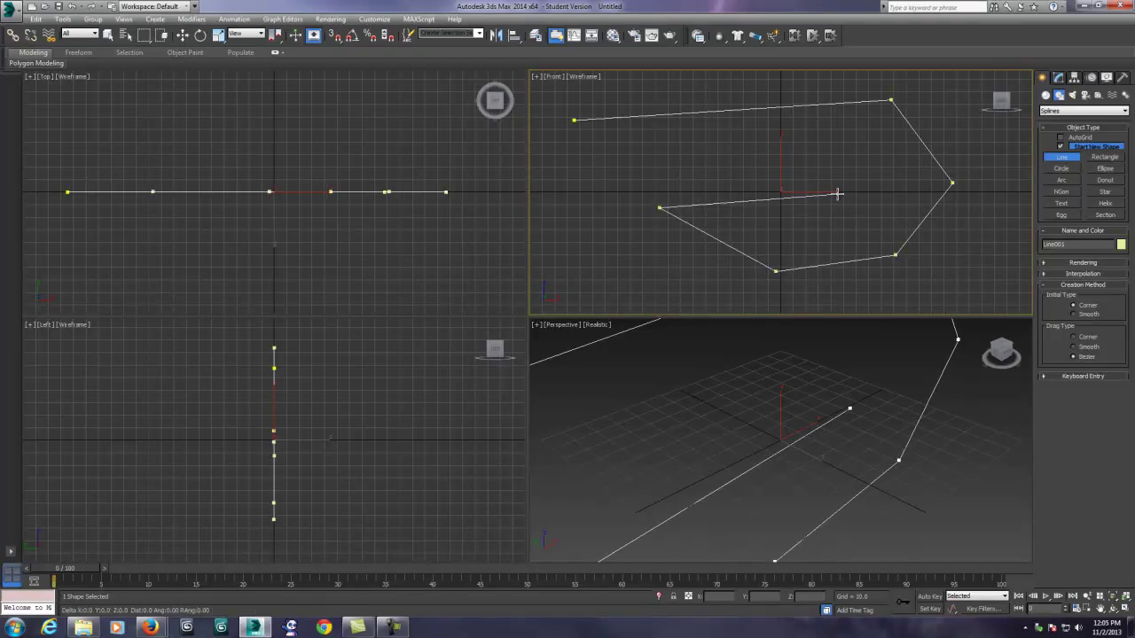
left_click(837, 193)
left_click(840, 135)
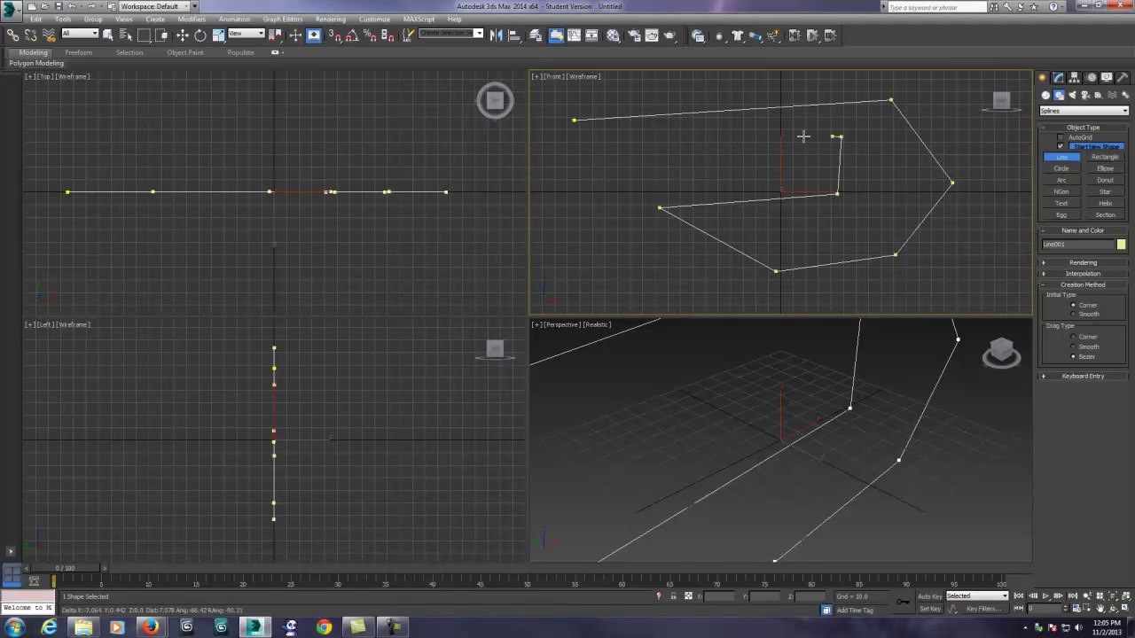
left_click(575, 133)
right_click(701, 175)
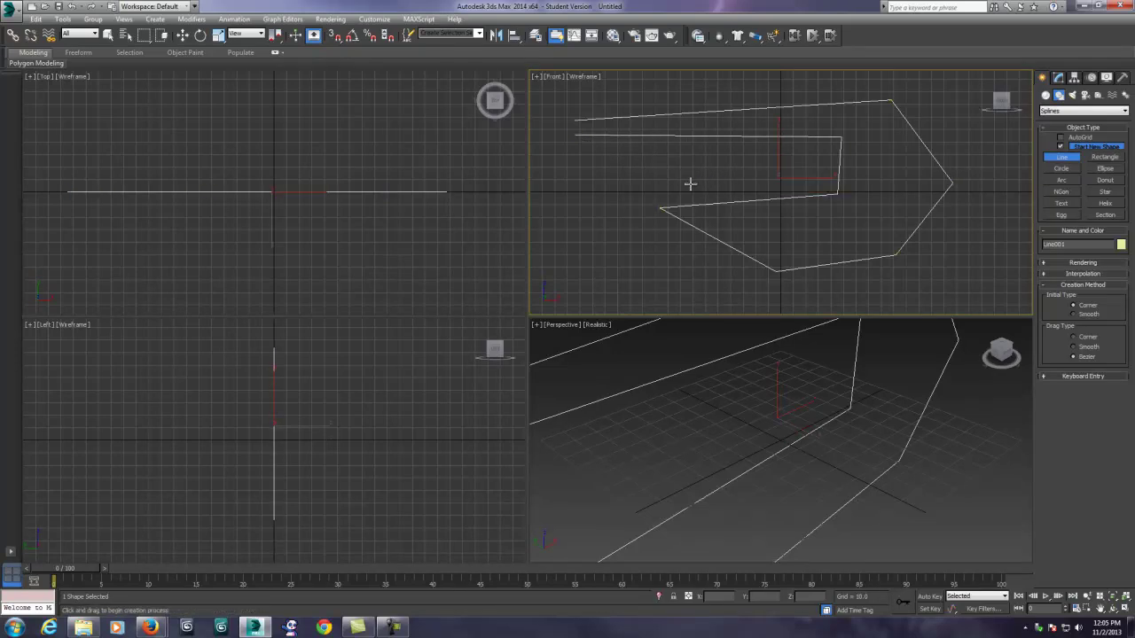
scroll(736, 202, "down", 3)
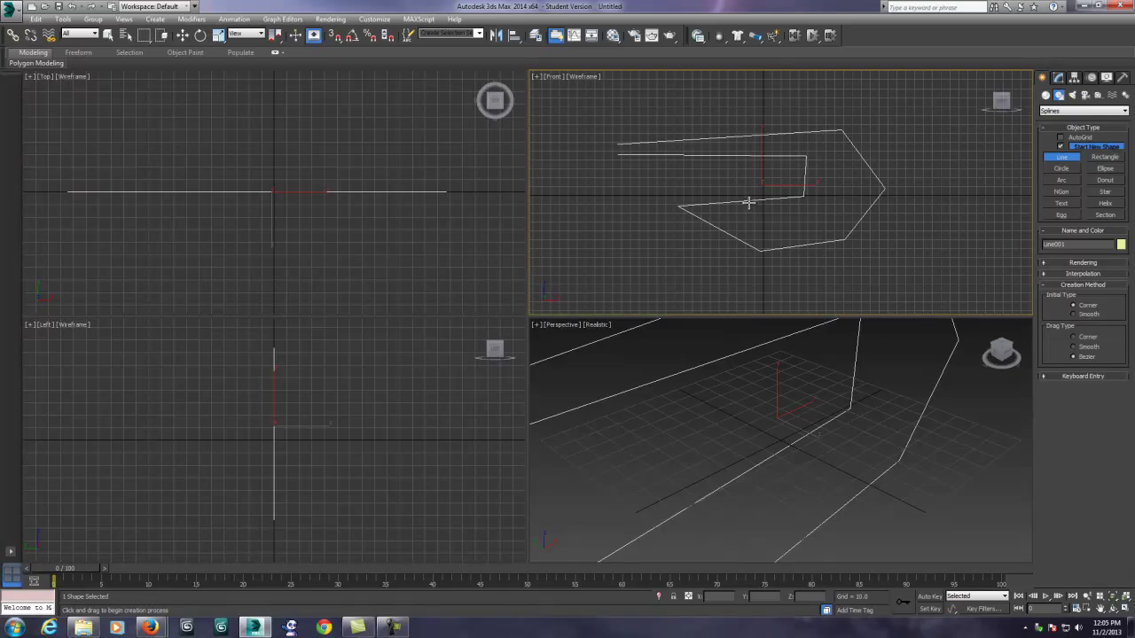
Step: Draw a closed Line spline with five corner vertices in the Front viewport, beside the pointed end of the angular hook
scroll(859, 232, "down", 2)
scroll(862, 392, "down", 3)
middle_click_drag(872, 228, 800, 234)
left_click(813, 160)
left_click(886, 138)
left_click(918, 222)
left_click(837, 265)
left_click(823, 208)
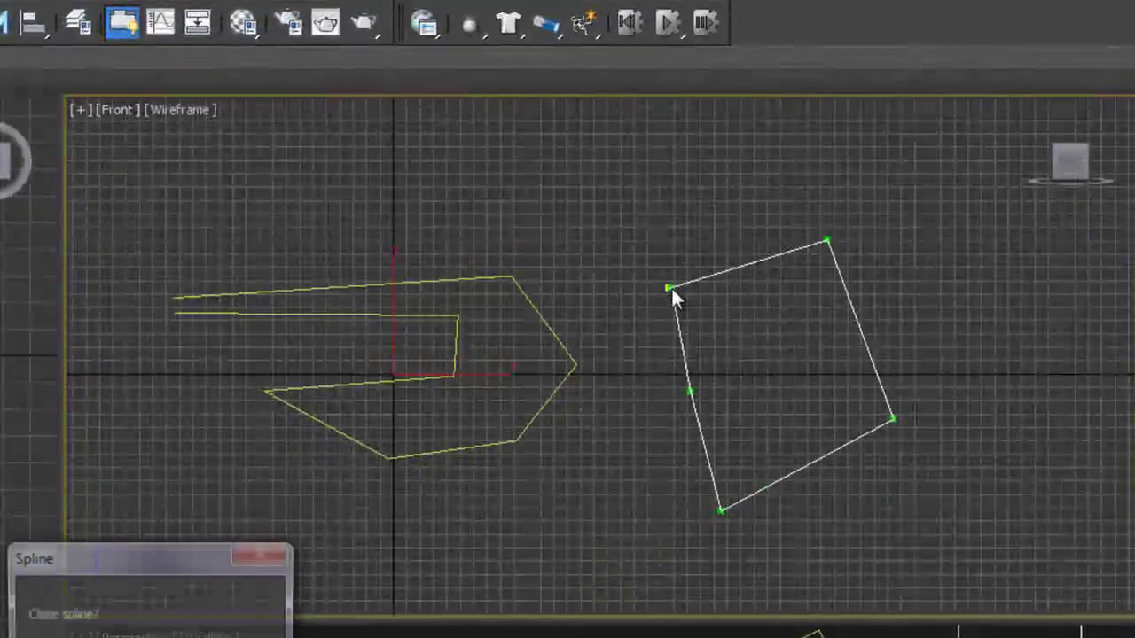
left_click(814, 160)
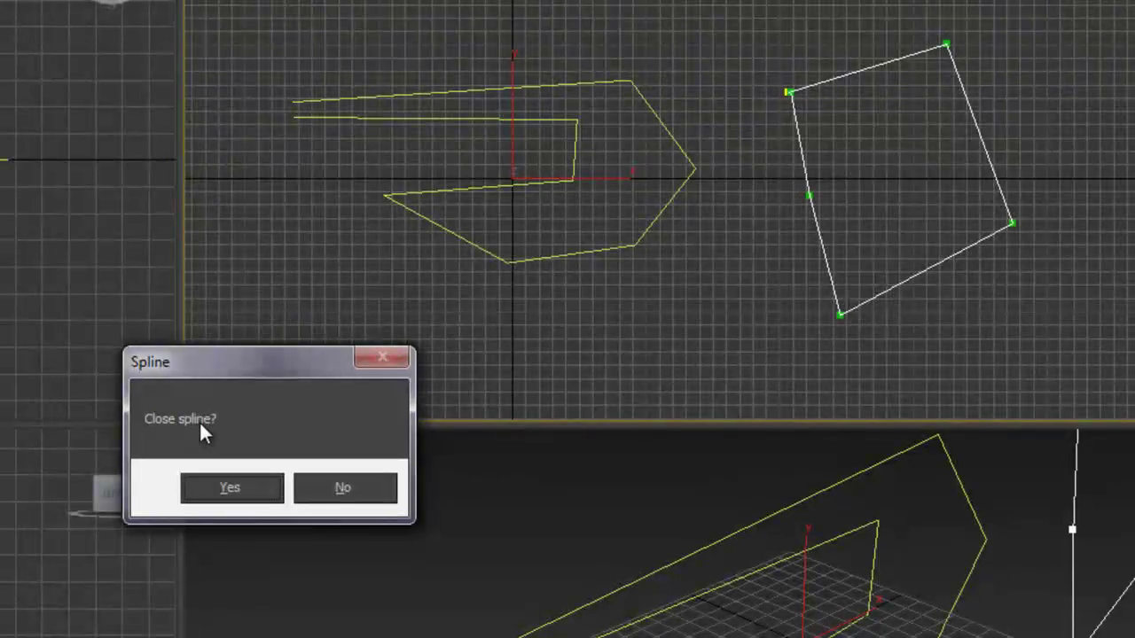
left_click(232, 487)
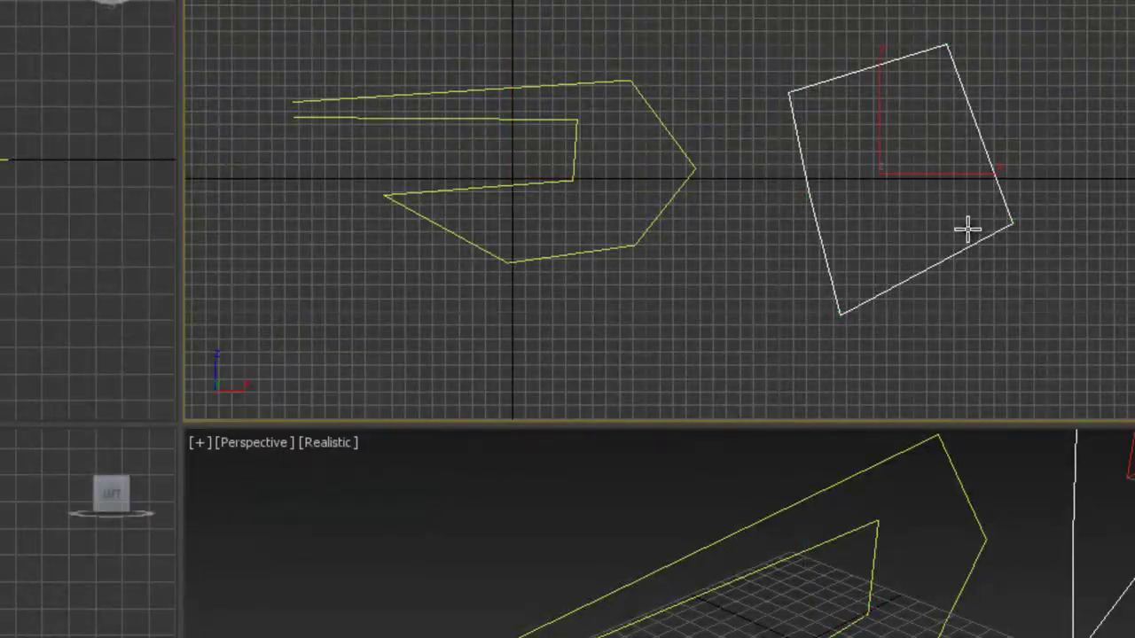
Step: Inspect the open hook and the closed line shape in the Front and Perspective viewports
scroll(967, 230, "up", 3)
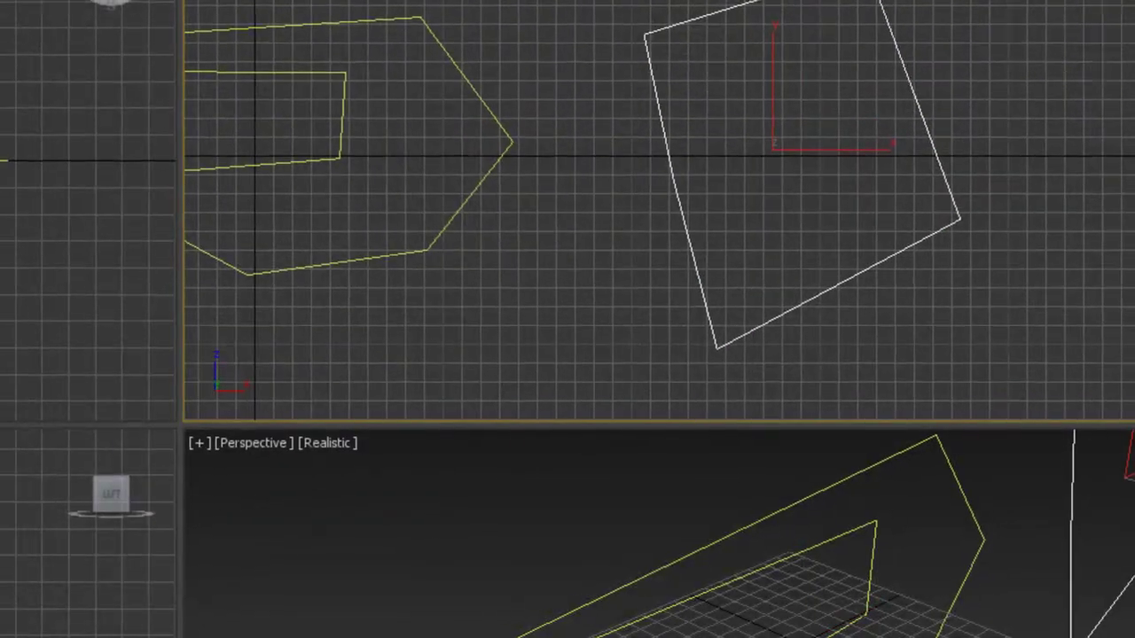
left_click(1033, 89)
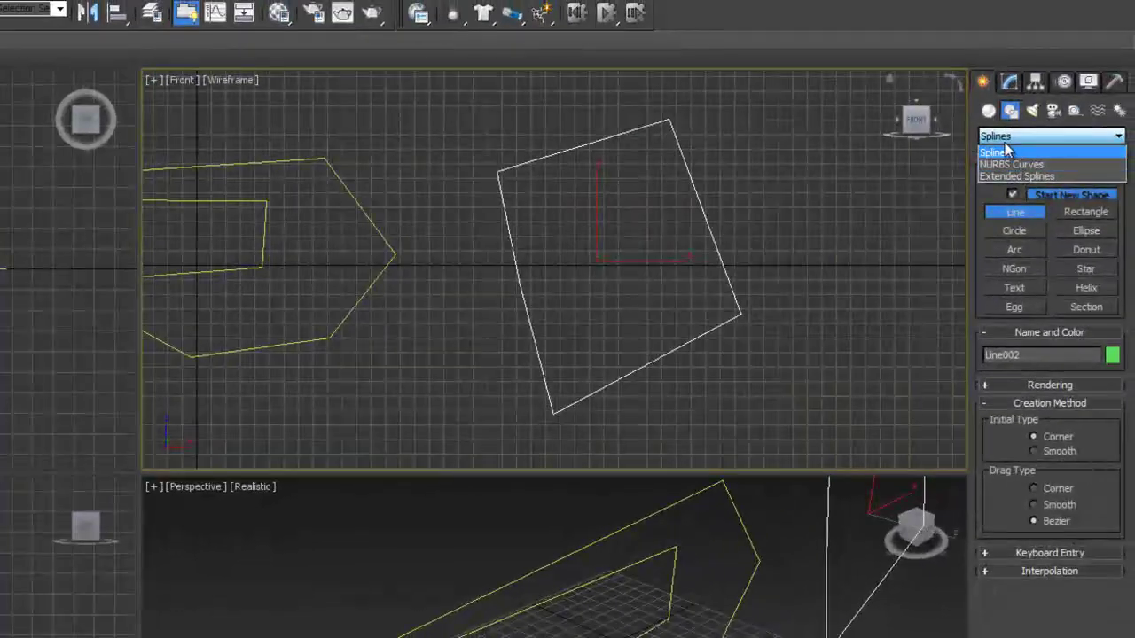
left_click(1002, 153)
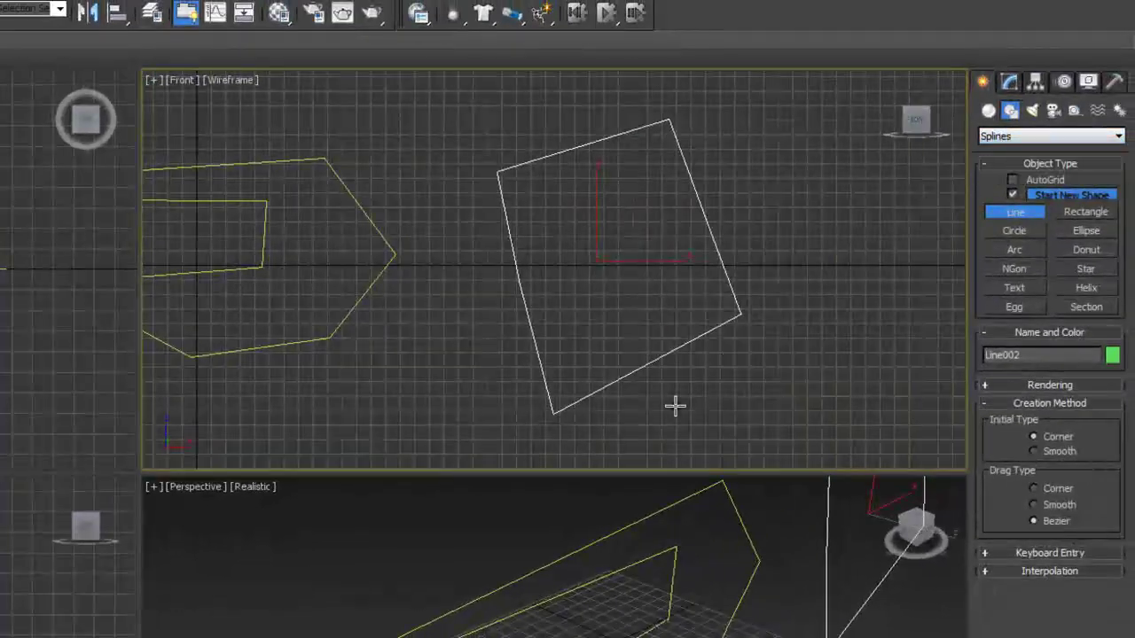
middle_click_drag(754, 600, 852, 558, "alt")
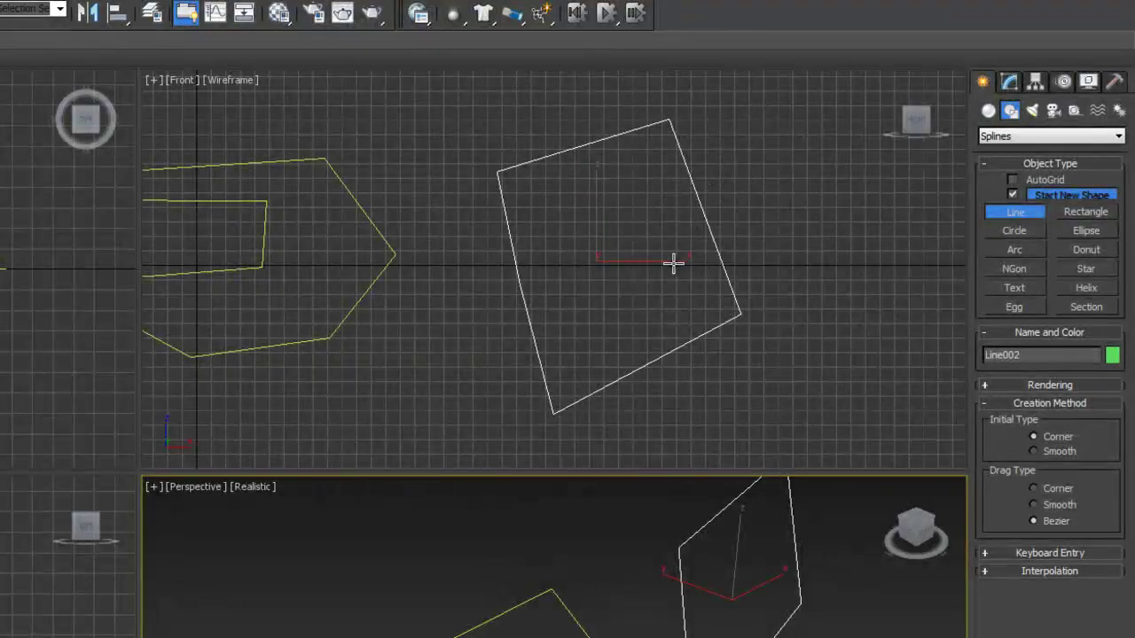
scroll(672, 261, "down", 4)
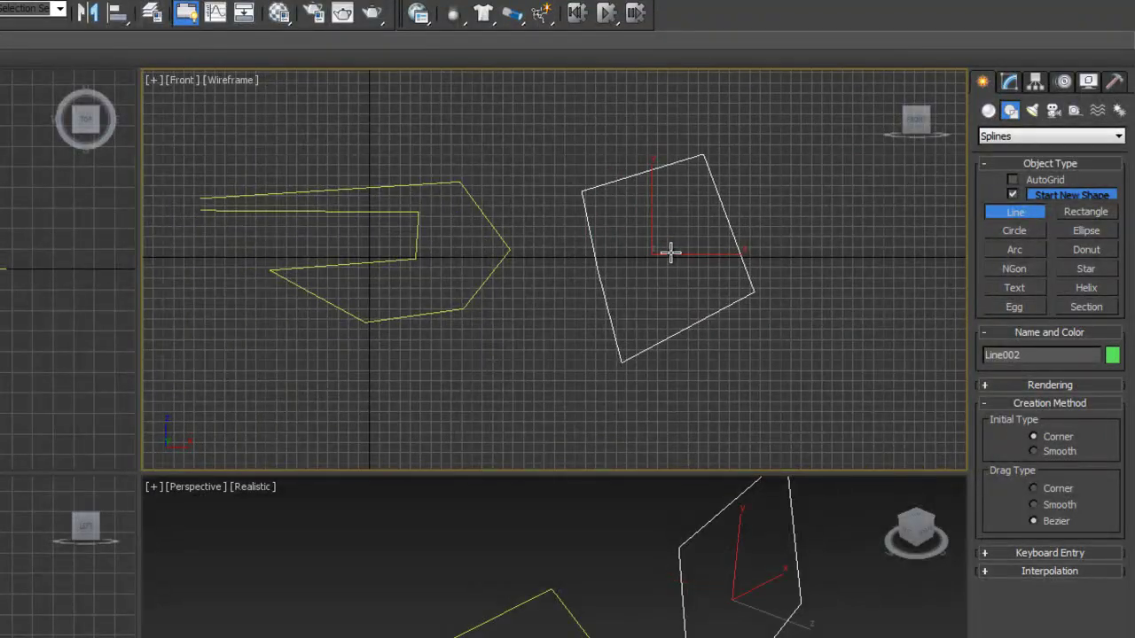
middle_click_drag(420, 252, 457, 283)
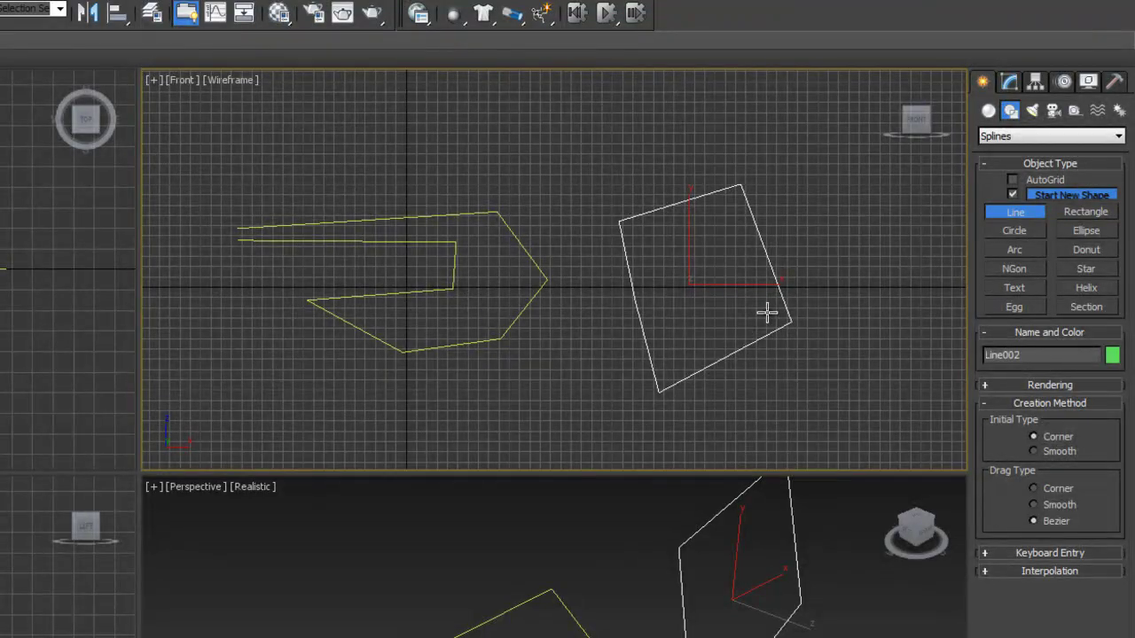
Step: Draw a closed, curved Line spline with eight vertices in the empty area beside the closed shape, bending its segments with Bezier handles
middle_click_drag(810, 301, 435, 302)
middle_click_drag(649, 284, 477, 319)
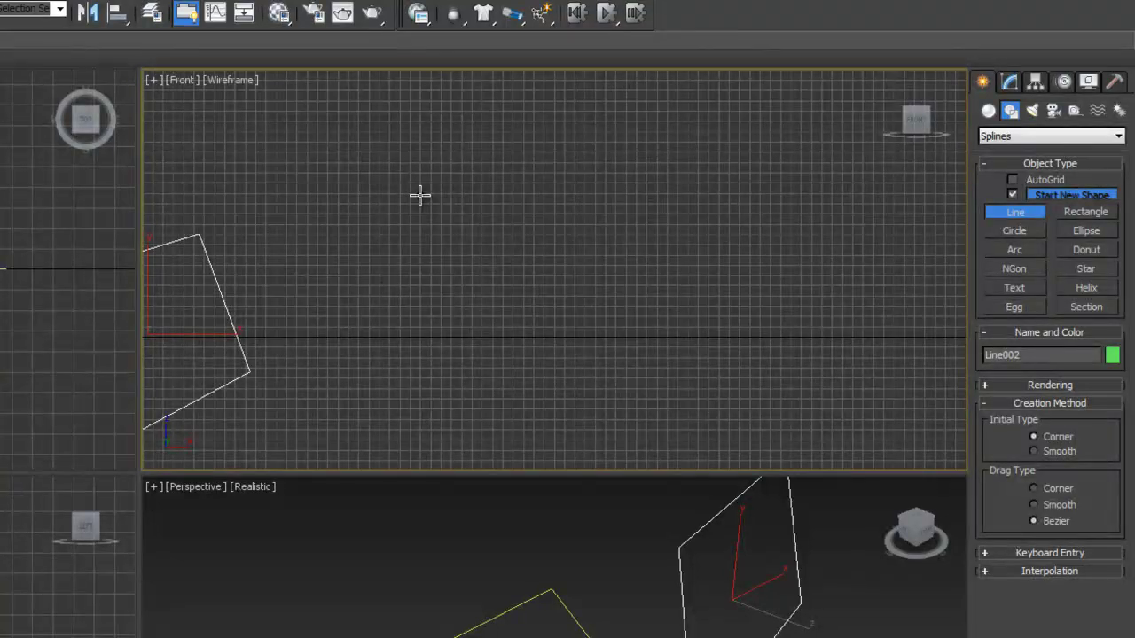
left_click(344, 232)
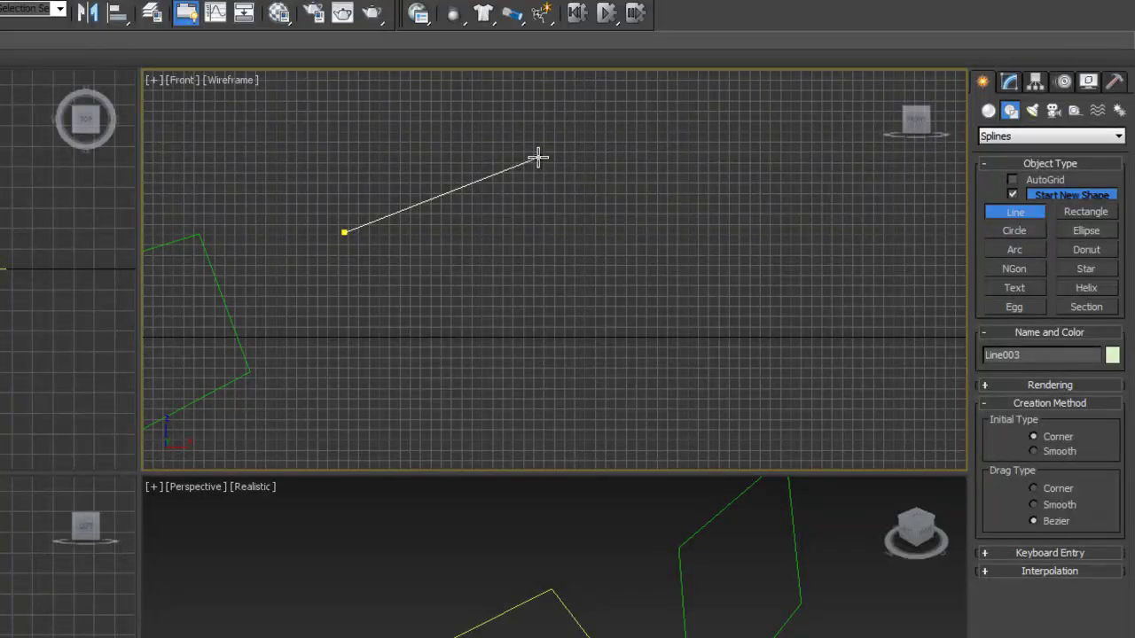
left_click_drag(538, 158, 620, 161)
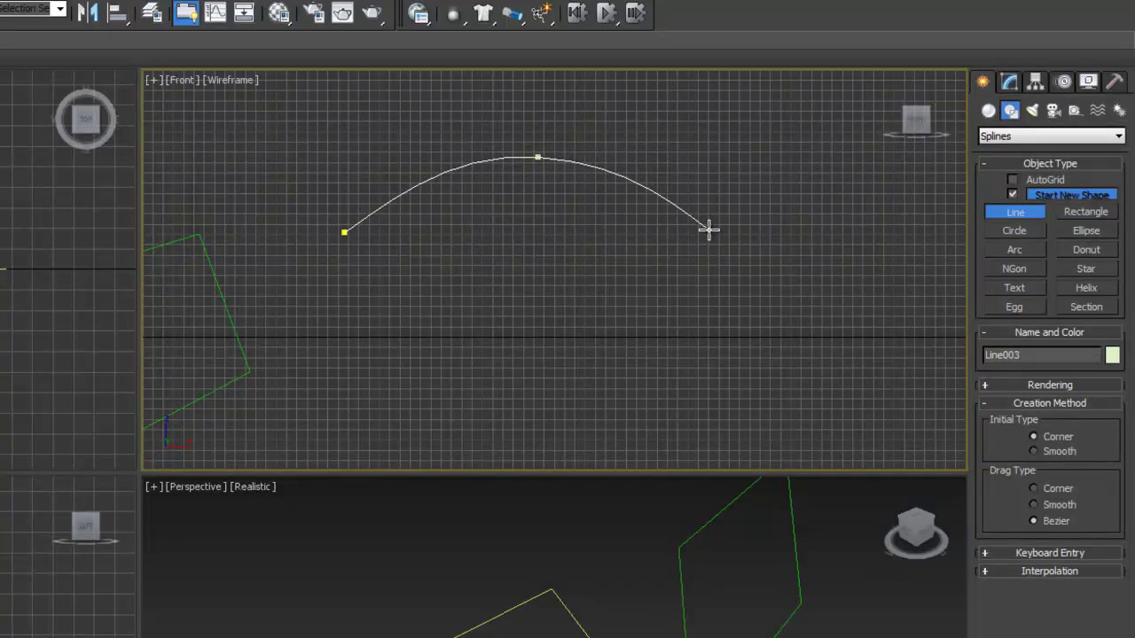
left_click_drag(708, 229, 731, 246)
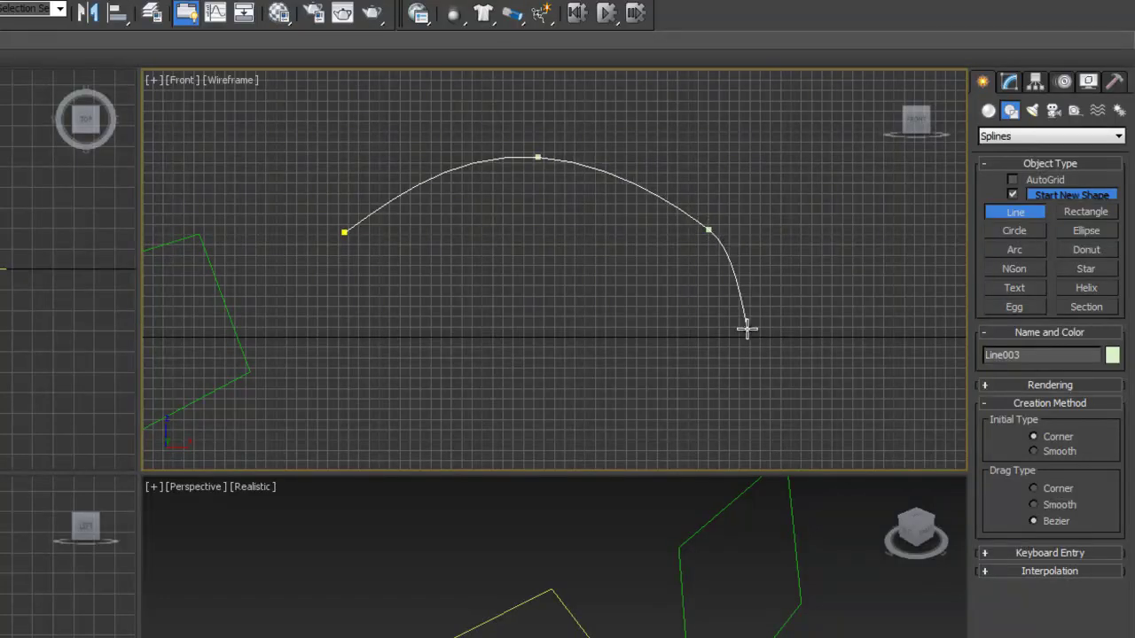
left_click_drag(717, 369, 692, 408)
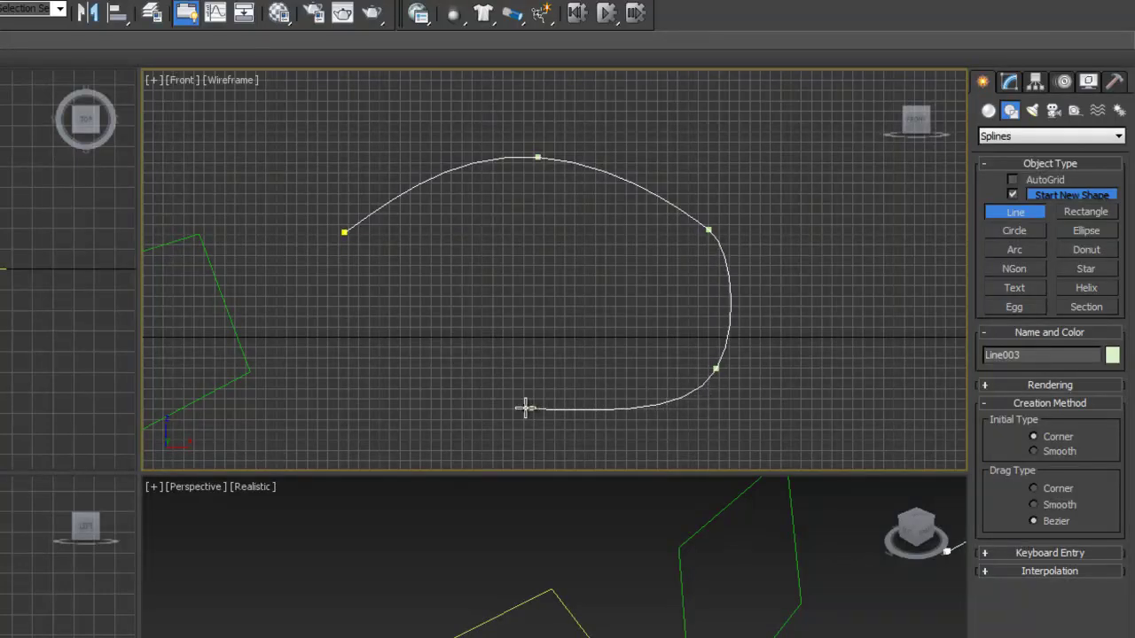
left_click_drag(530, 409, 482, 399)
left_click_drag(482, 283, 491, 266)
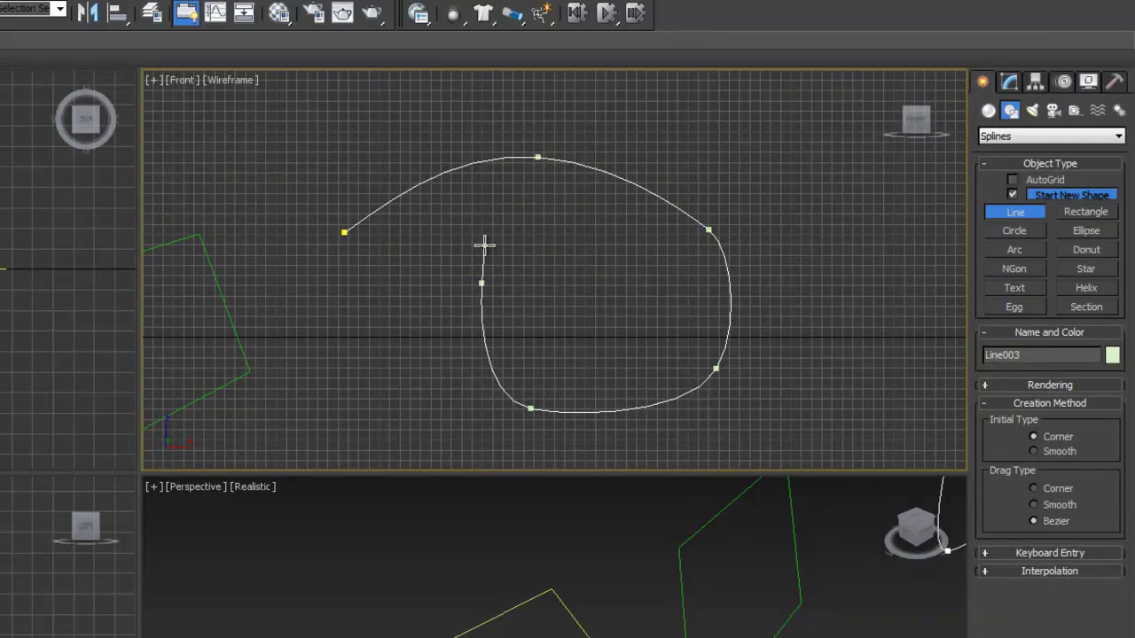
left_click_drag(426, 225, 402, 238)
left_click_drag(330, 247, 334, 235)
left_click_drag(364, 334, 334, 331)
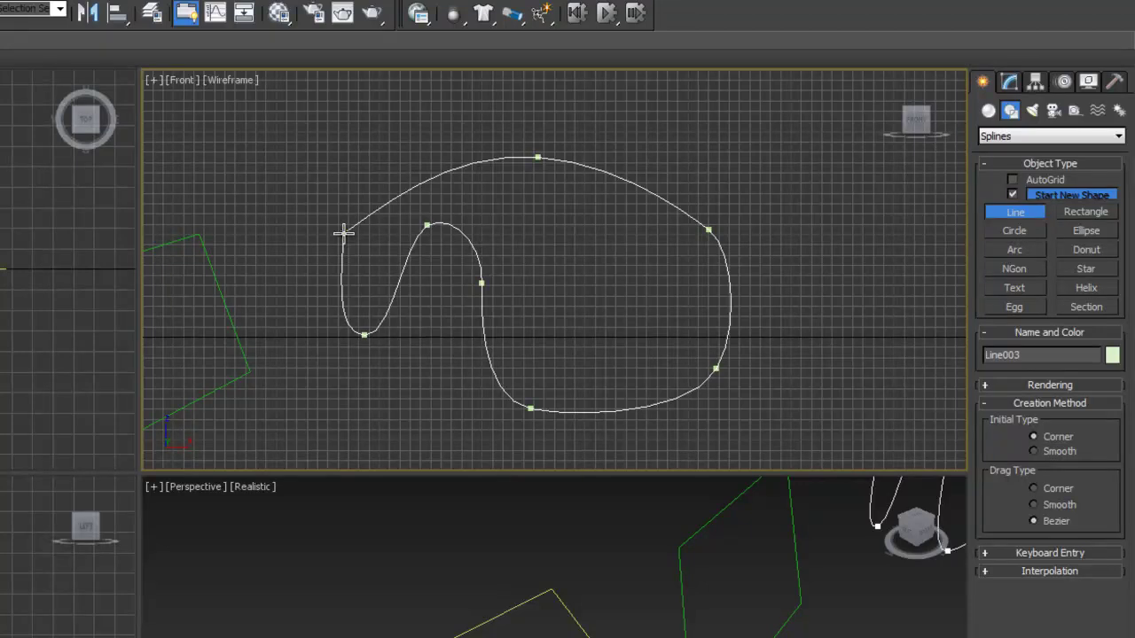
left_click_drag(344, 233, 437, 168)
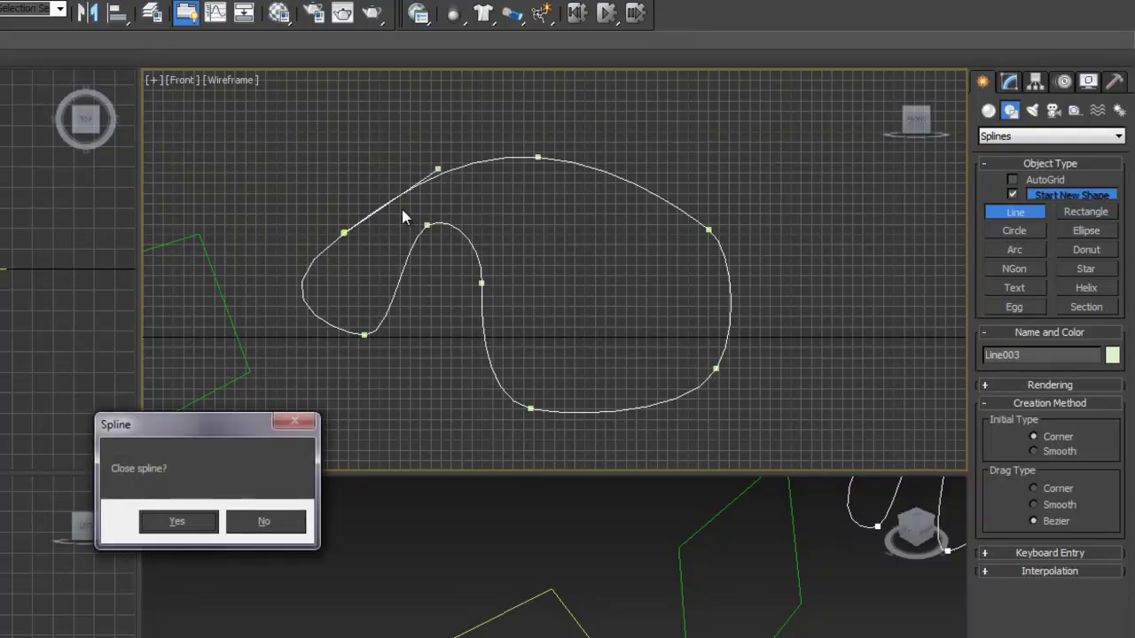
left_click(188, 524)
Step: Draw a rectangle about 308 long and 384 wide in the empty area beside the curved spline
scroll(666, 298, "down", 2)
scroll(666, 298, "up", 2)
middle_click_drag(695, 294, 426, 289)
middle_click_drag(667, 279, 443, 291)
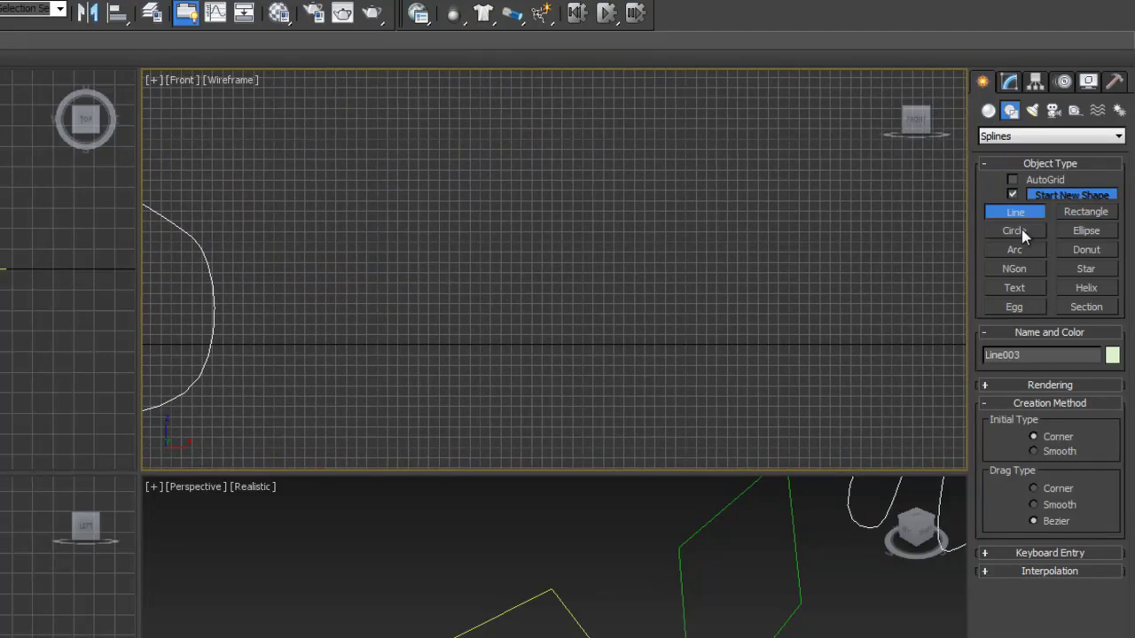
left_click(1087, 213)
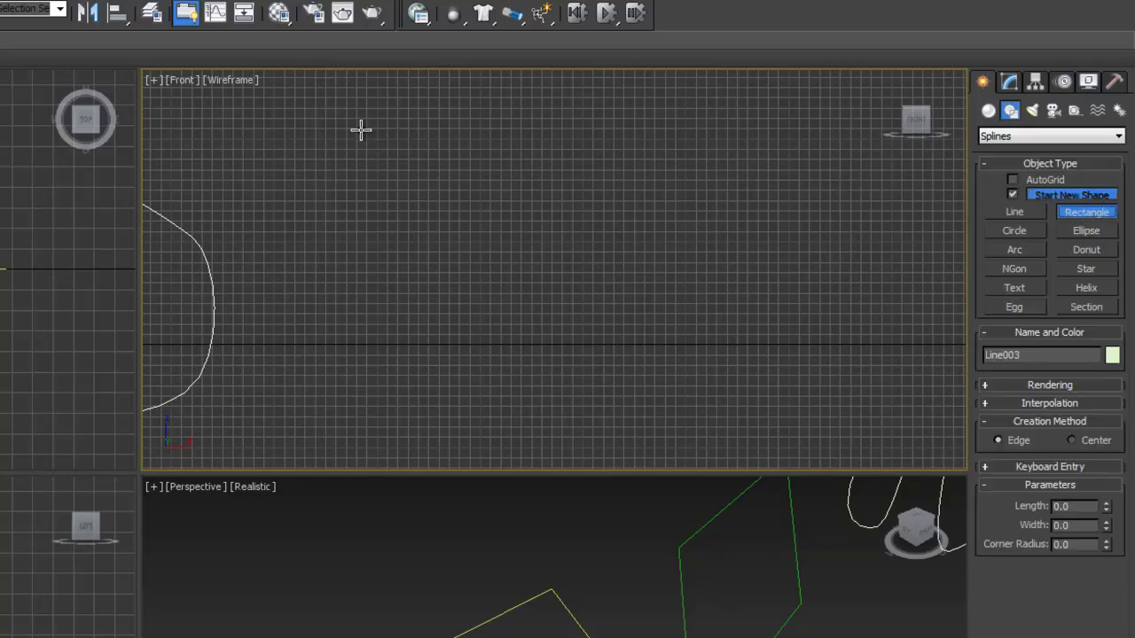
left_click_drag(365, 113, 761, 430)
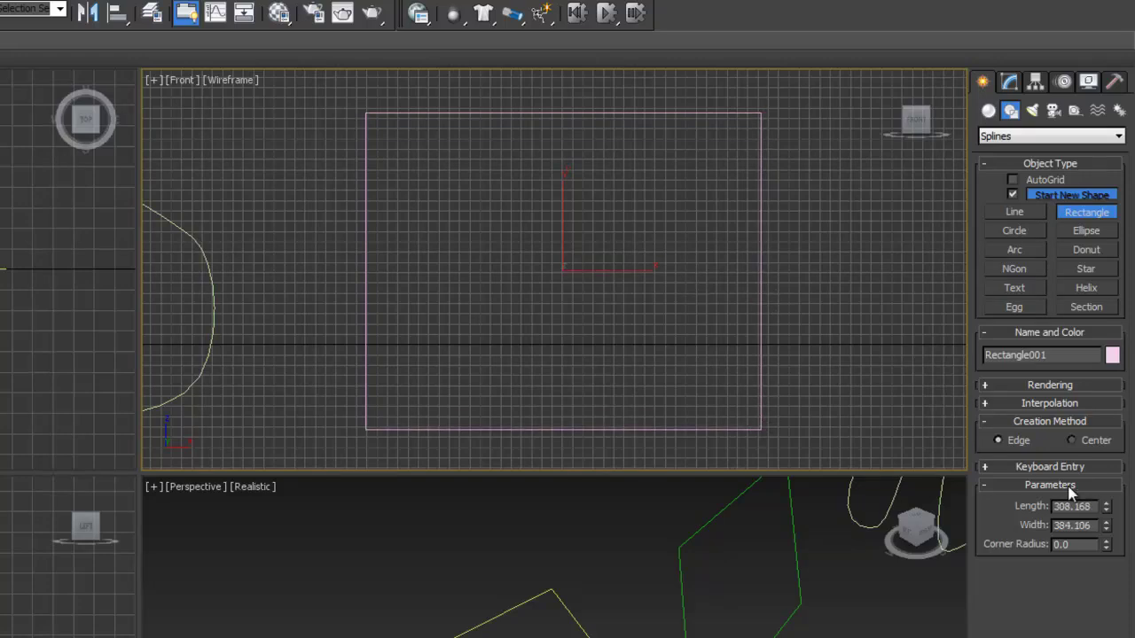
Step: Set the rectangle's length and width to 300
double_click(1095, 511)
type("300")
key("Tab")
type("300")
key("Return")
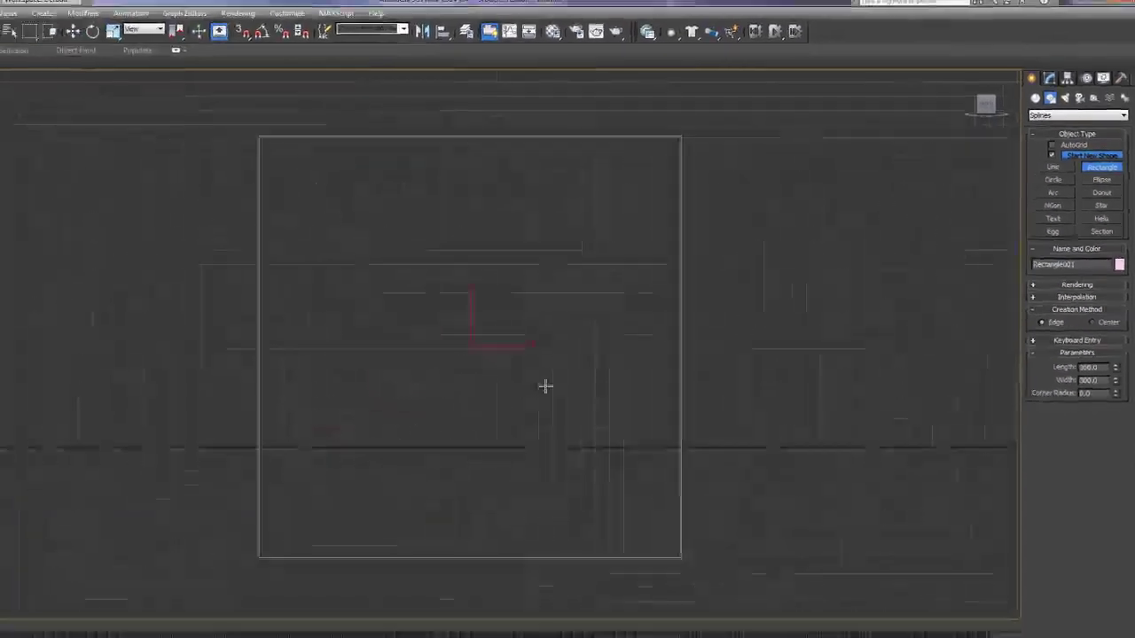
Step: Draw a circle of about 149 radius from the square's centre and give it a light purple colour
left_click(1061, 168)
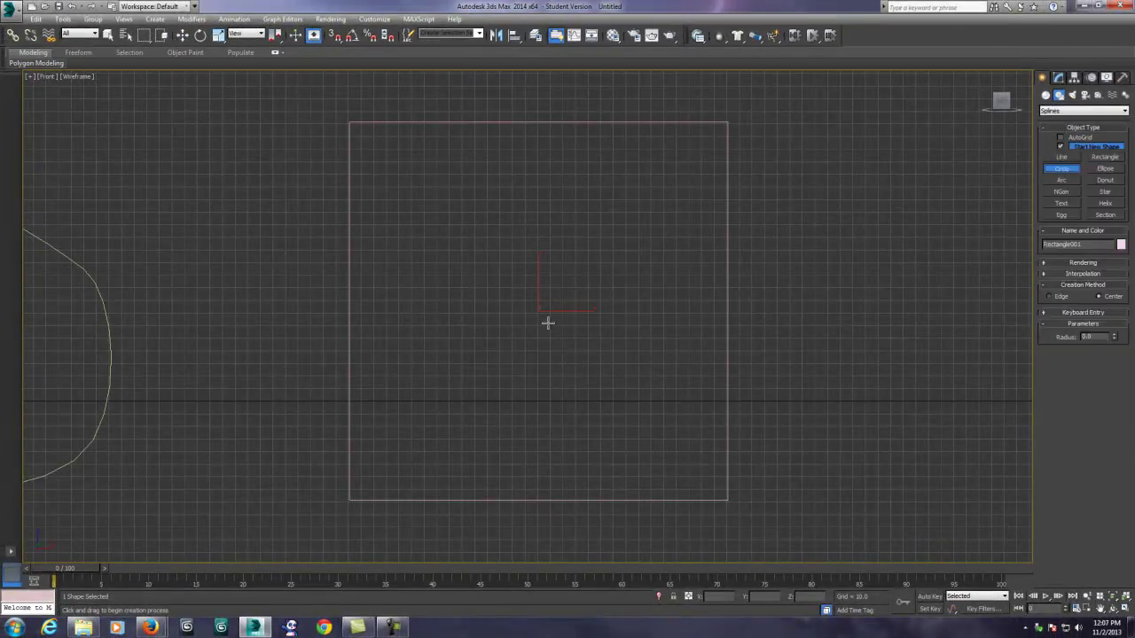
left_click_drag(537, 311, 514, 500)
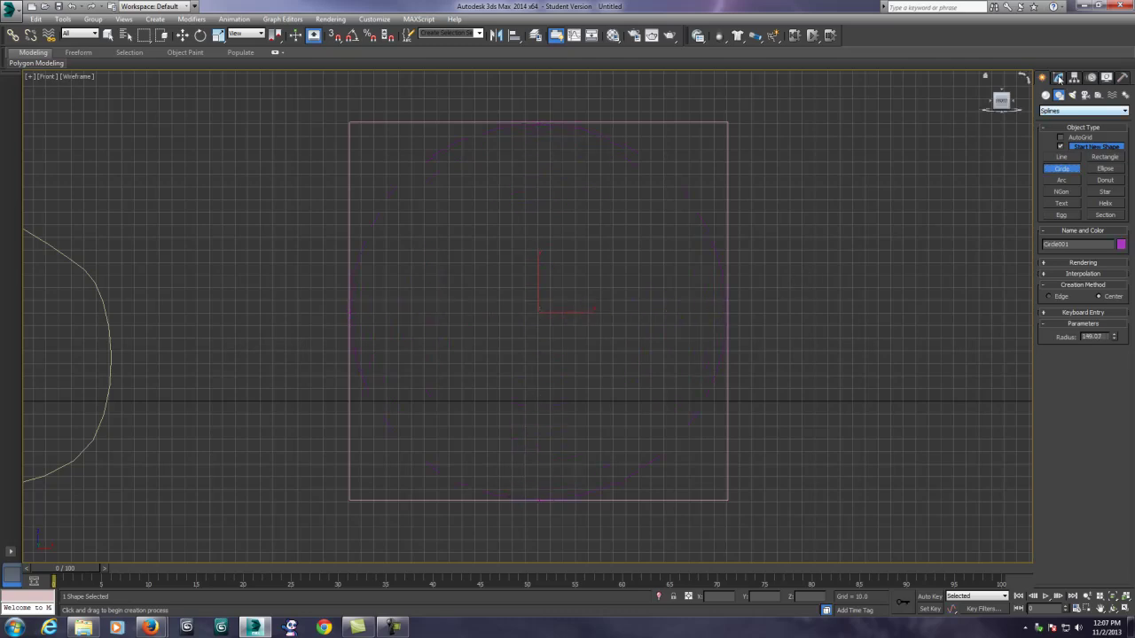
left_click(1122, 245)
left_click(631, 268)
left_click(624, 375)
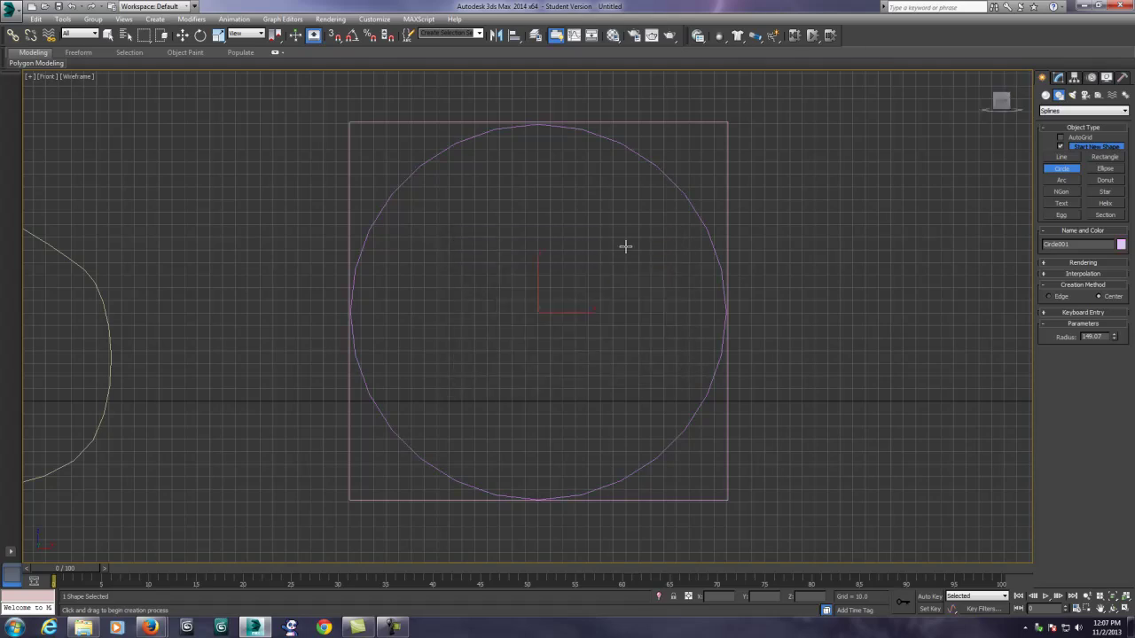
left_click(182, 35)
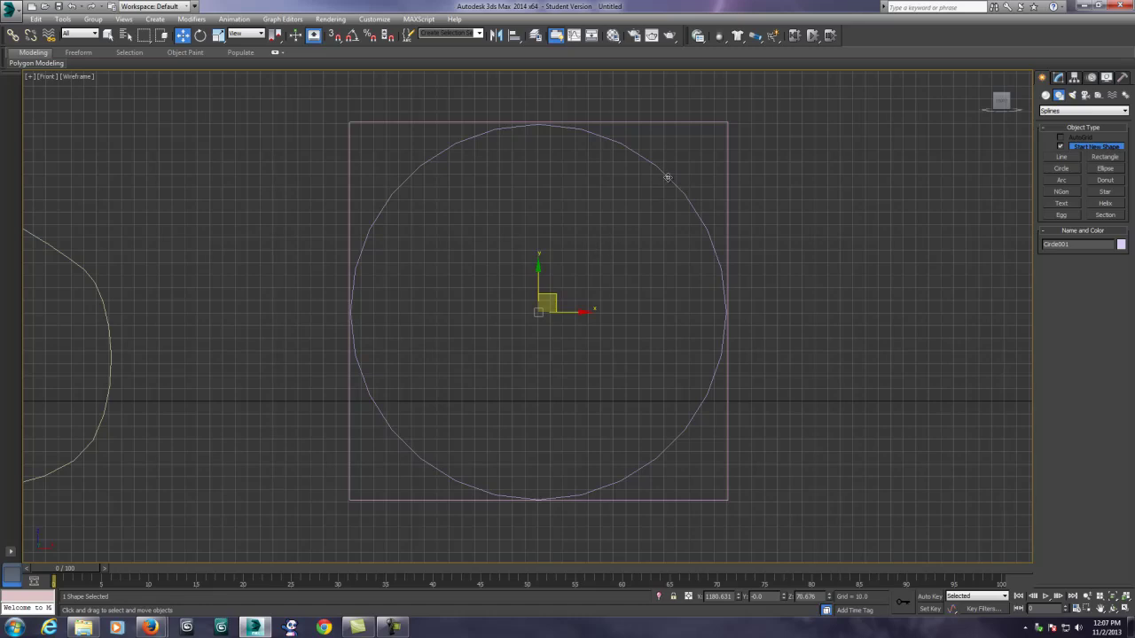
Step: Trace the circle with a closed Line spline using Bezier curves through the four points where it touches the square
left_click(1062, 157)
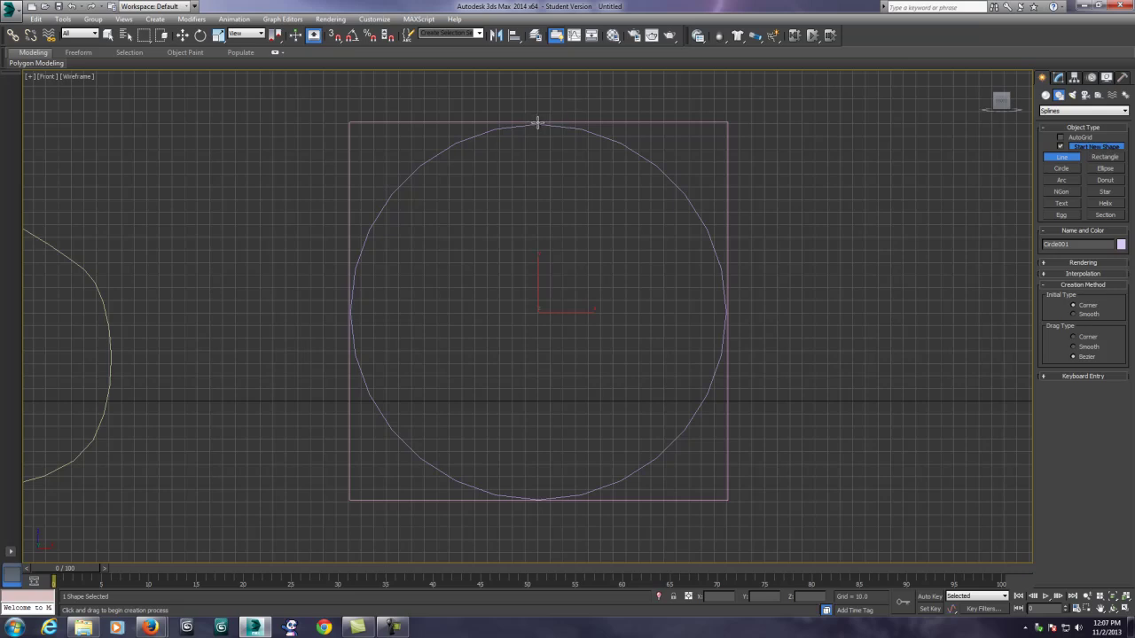
left_click(538, 122)
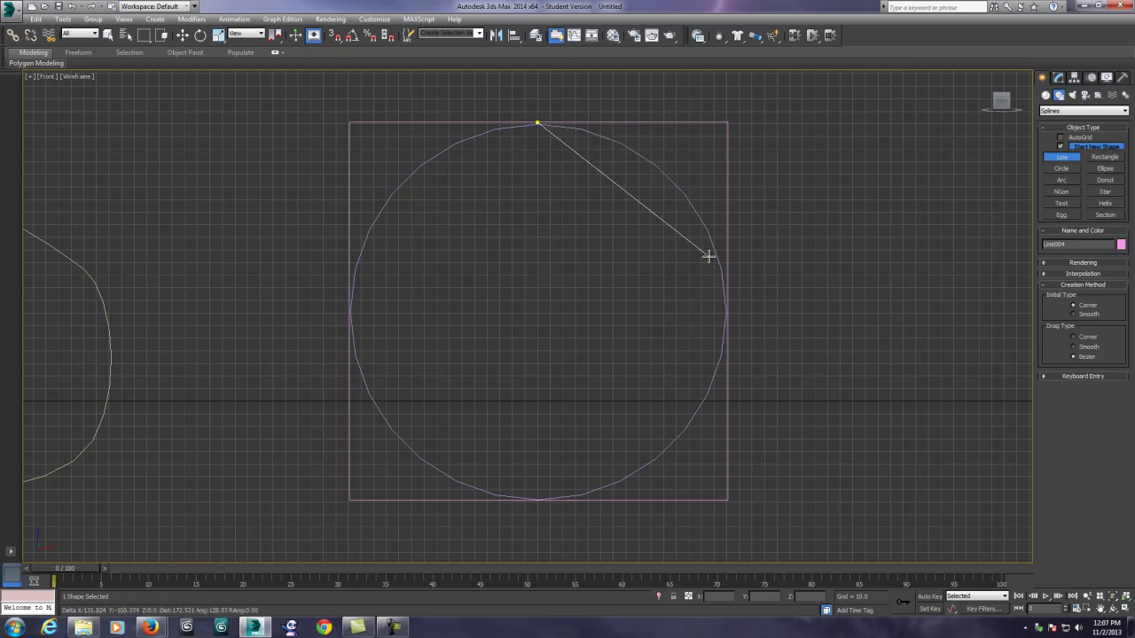
left_click(726, 311)
left_click_drag(726, 310, 724, 451)
left_click_drag(538, 502, 455, 501)
left_click_drag(350, 313, 349, 201)
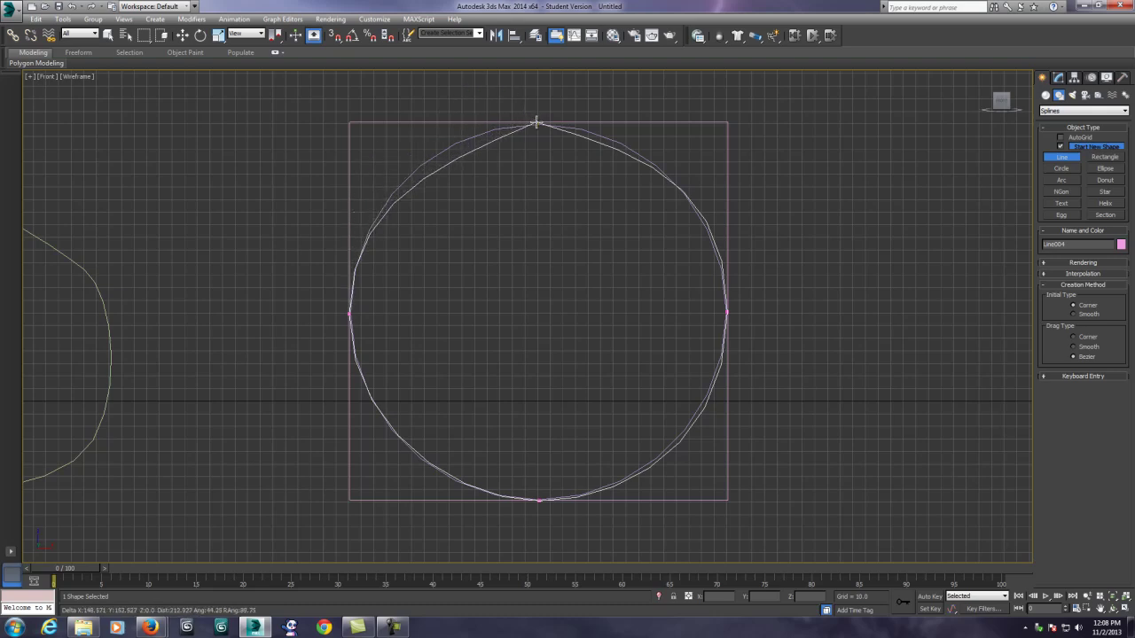
left_click_drag(538, 121, 624, 124)
left_click(554, 345)
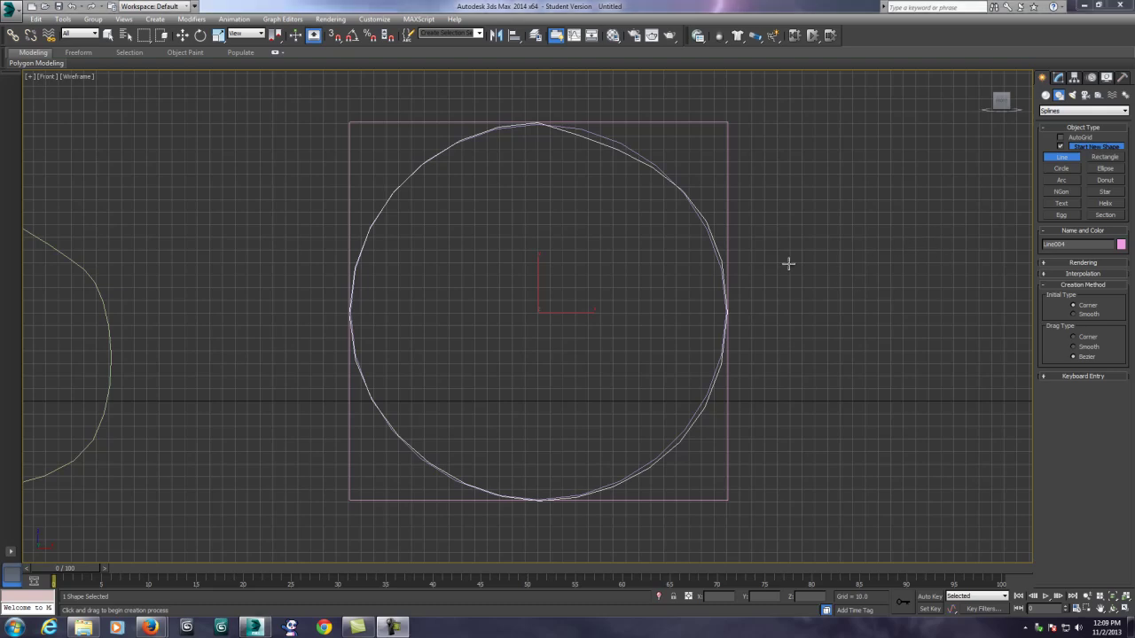
Step: Set the Line drag type to Corner and draw a closed six-vertex polygon in the empty area beside the square
middle_click_drag(818, 276, 564, 272)
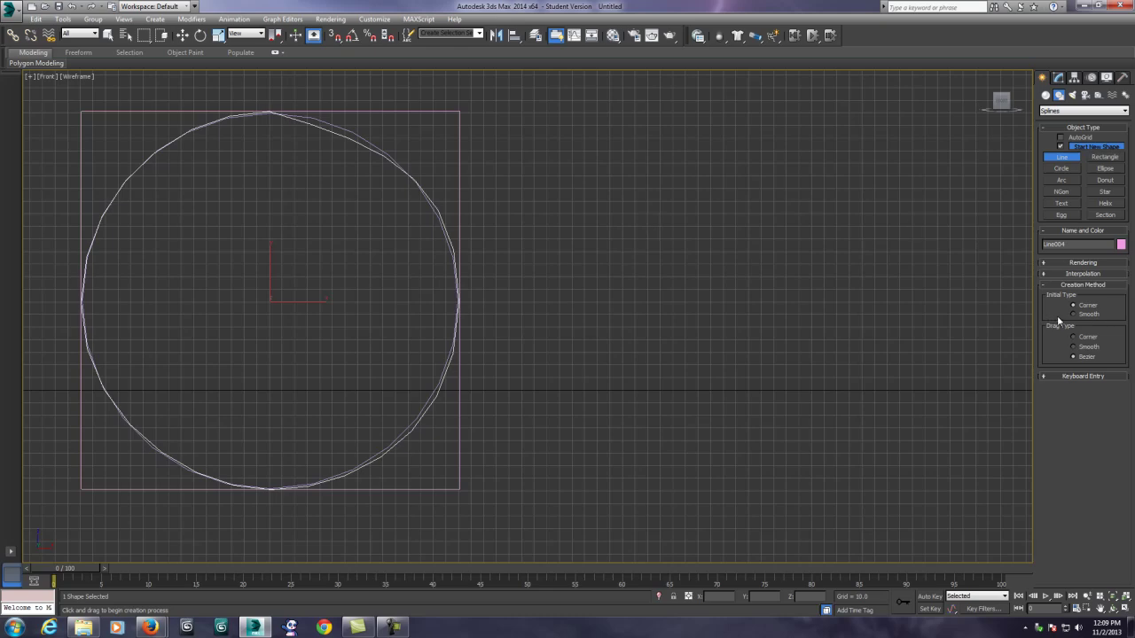
left_click(1073, 338)
left_click(649, 199)
left_click(841, 275)
left_click(806, 419)
left_click(682, 416)
left_click(603, 307)
left_click(616, 252)
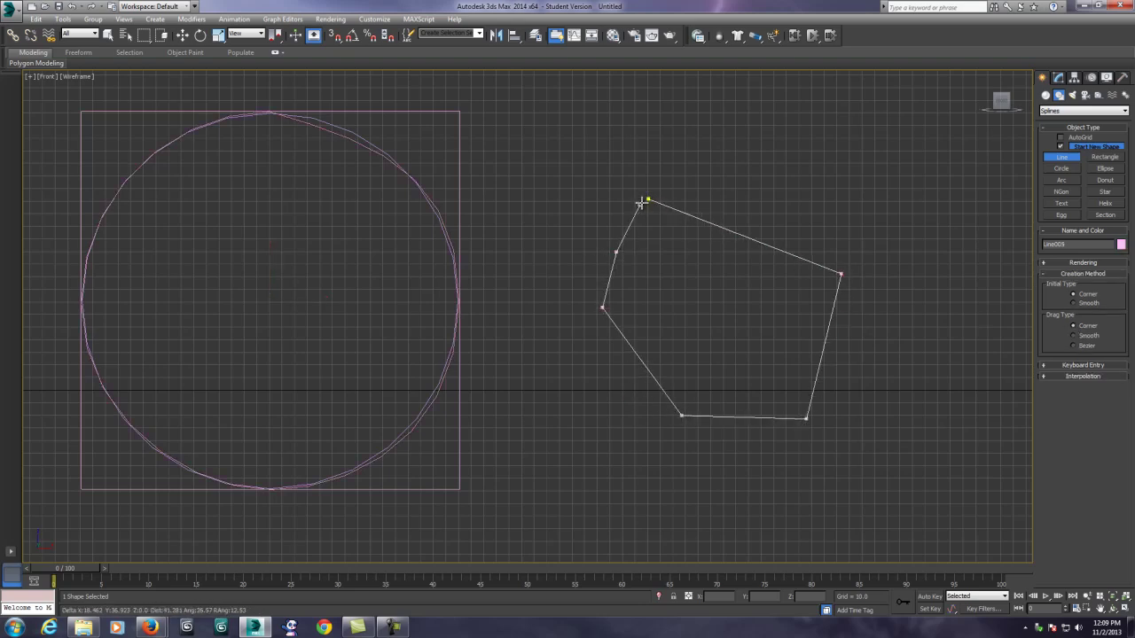
left_click(649, 199)
left_click(552, 346)
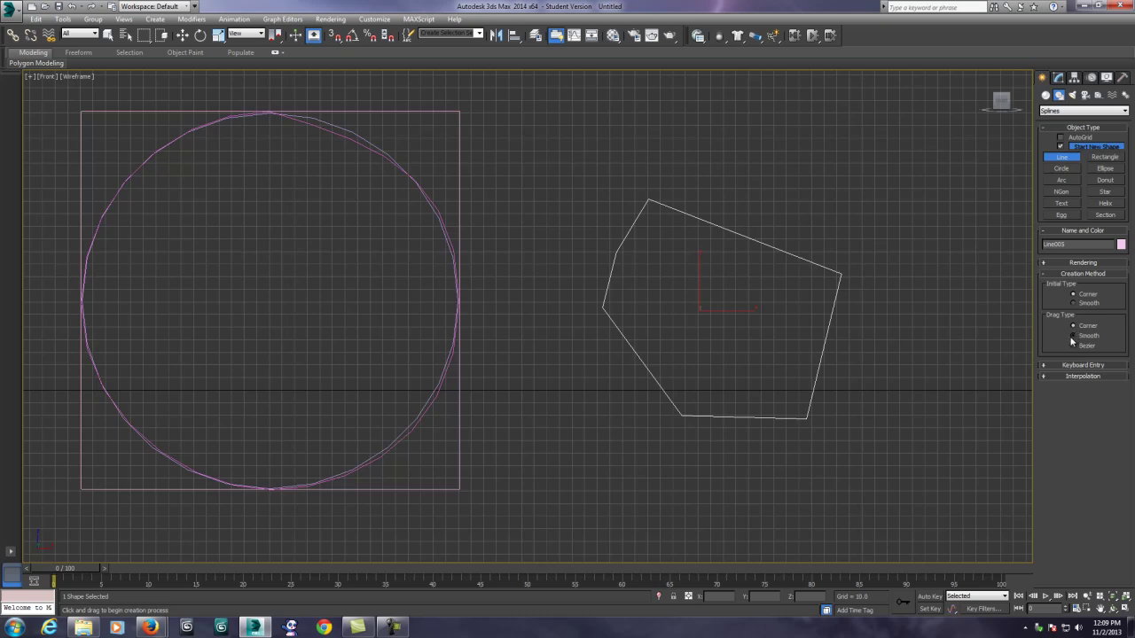
Step: Set the Line drag type to Smooth and draw a closed, self-crossing curved spline in the empty area beside the six-vertex polygon
middle_click_drag(886, 316, 705, 321)
left_click(732, 184)
left_click_drag(864, 239, 889, 284)
left_click(834, 393)
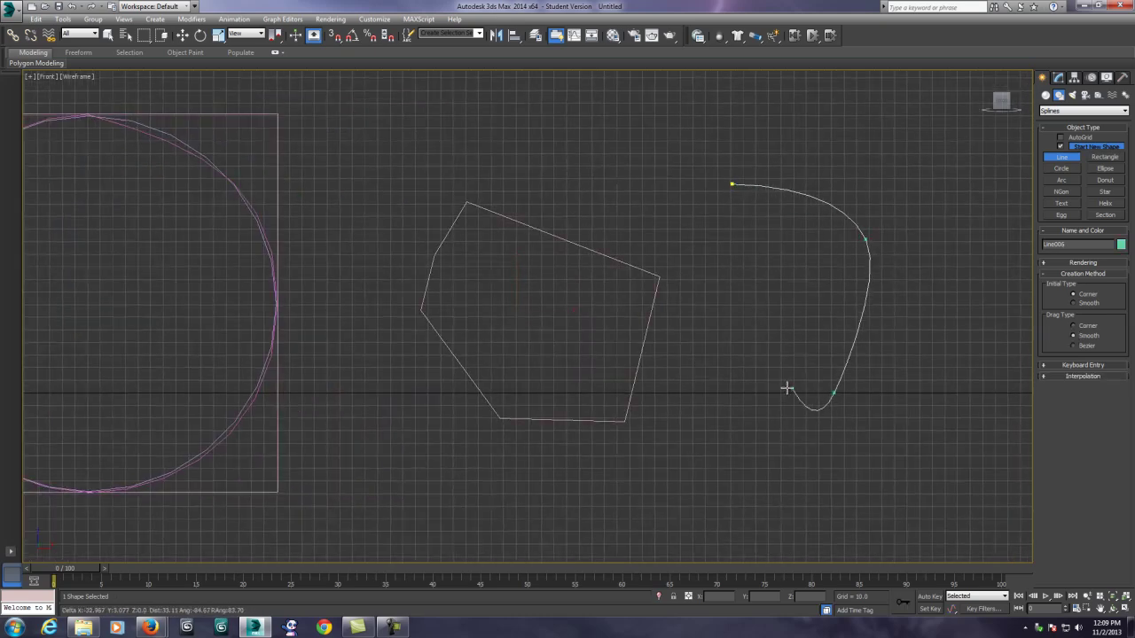
left_click(716, 330)
left_click(645, 179)
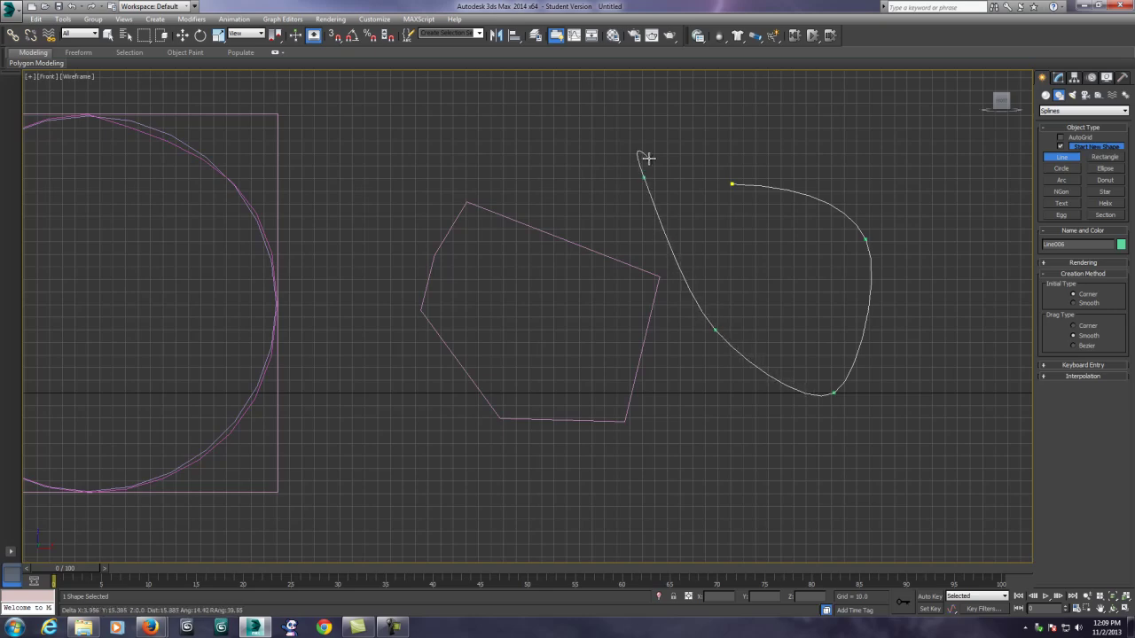
left_click(727, 133)
left_click(896, 174)
left_click(940, 277)
left_click(856, 439)
left_click(694, 408)
left_click(770, 375)
left_click(793, 460)
left_click(854, 357)
left_click(810, 271)
left_click(741, 241)
left_click_drag(731, 184, 959, 186)
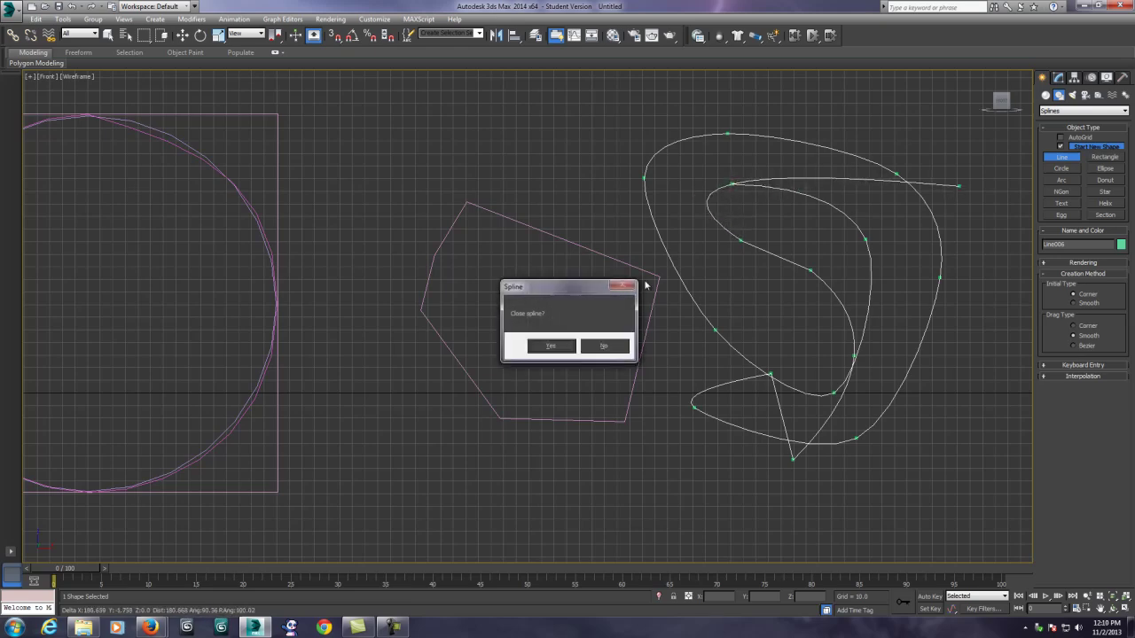
left_click(551, 346)
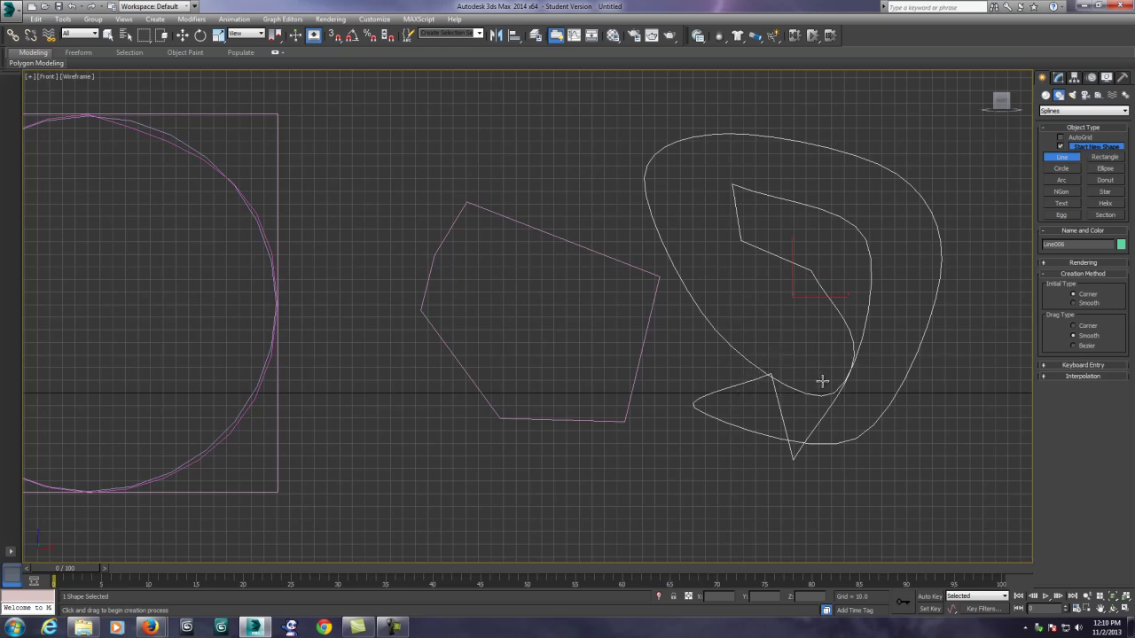
Step: Draw a closed five-vertex Line spline with straight sides in the empty area beside the self-crossing curve
middle_click_drag(823, 380, 558, 367)
left_click(640, 197)
left_click(562, 281)
left_click(617, 368)
left_click(727, 369)
left_click(701, 276)
left_click(640, 197)
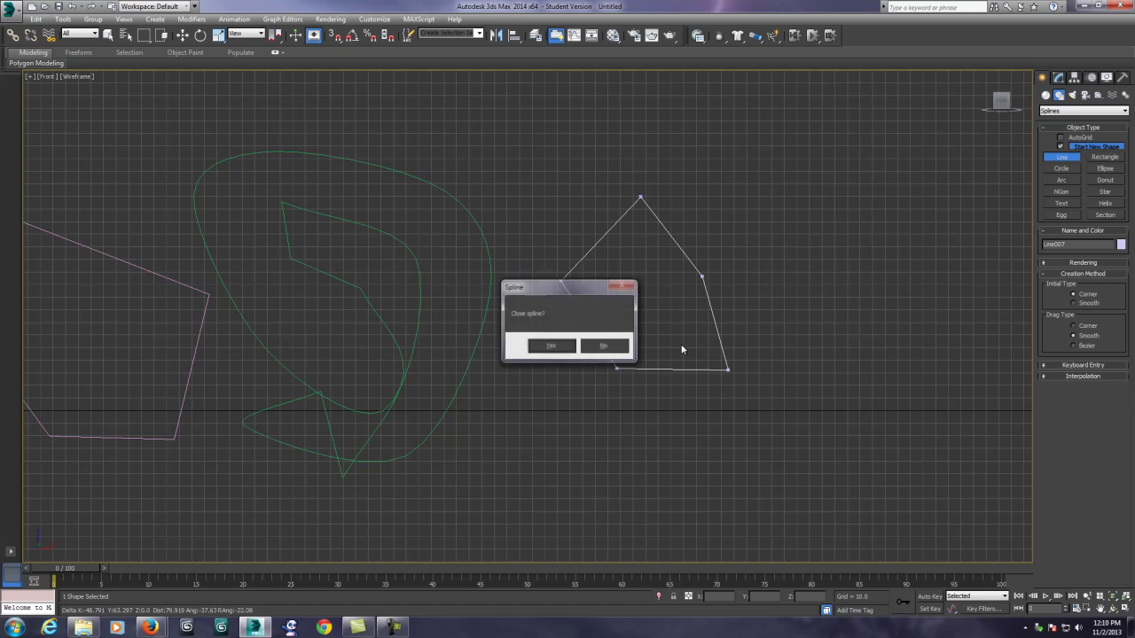
left_click(550, 344)
Step: Draw a closed five-point Line spline with smooth, rounded corners beside the five-vertex polygon
left_click(910, 190)
left_click(800, 218)
left_click(810, 362)
left_click(972, 324)
left_click(950, 220)
left_click(910, 190)
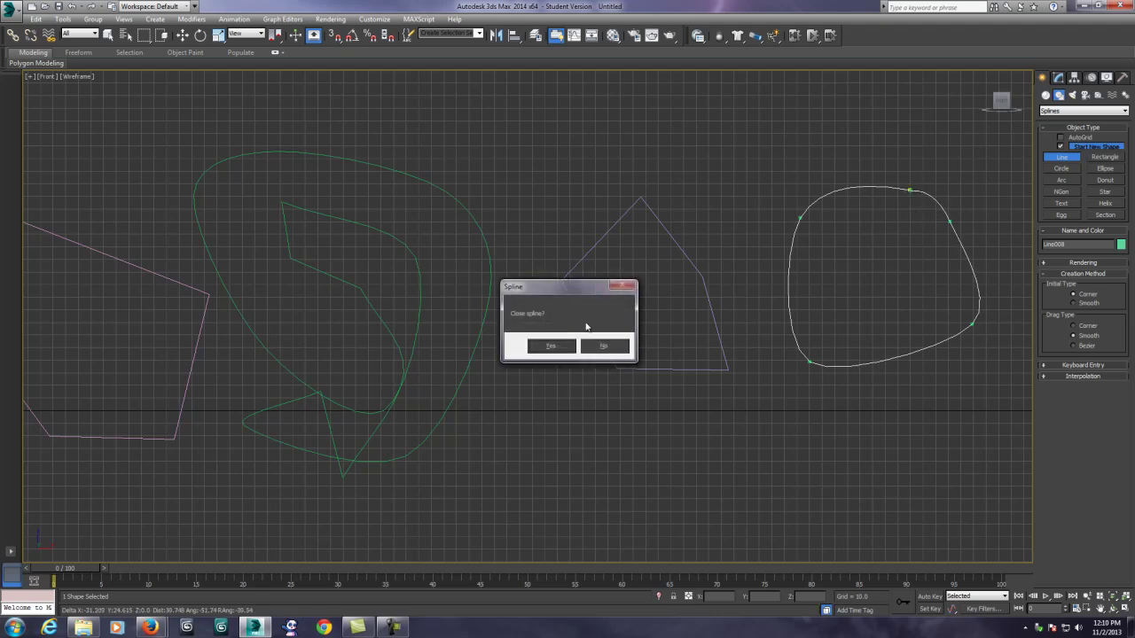
left_click(545, 346)
Step: Draw a circle of about 82 radius from its centre in the empty area beside the rounded spline
middle_click_drag(949, 243, 751, 287)
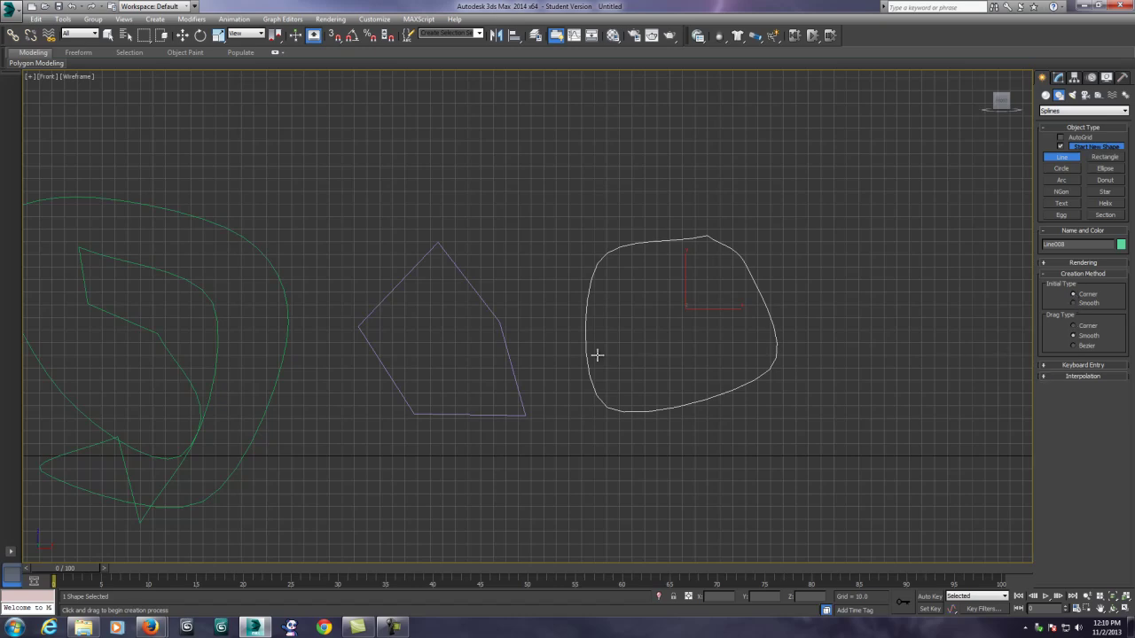
middle_click_drag(753, 316, 455, 310)
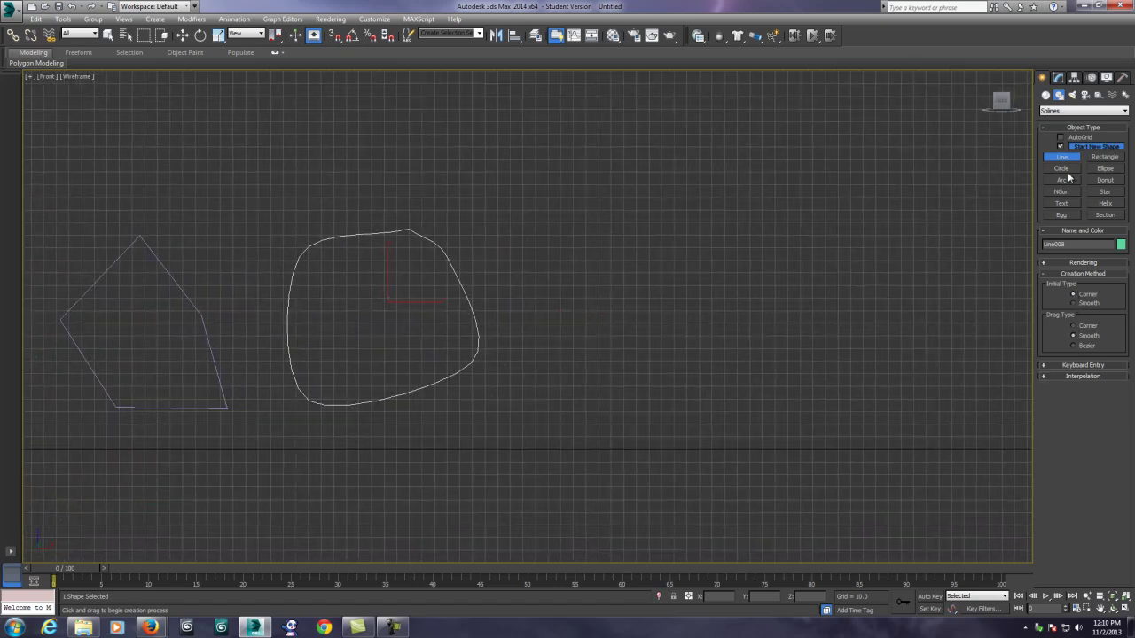
left_click(1068, 168)
left_click_drag(679, 240, 656, 340)
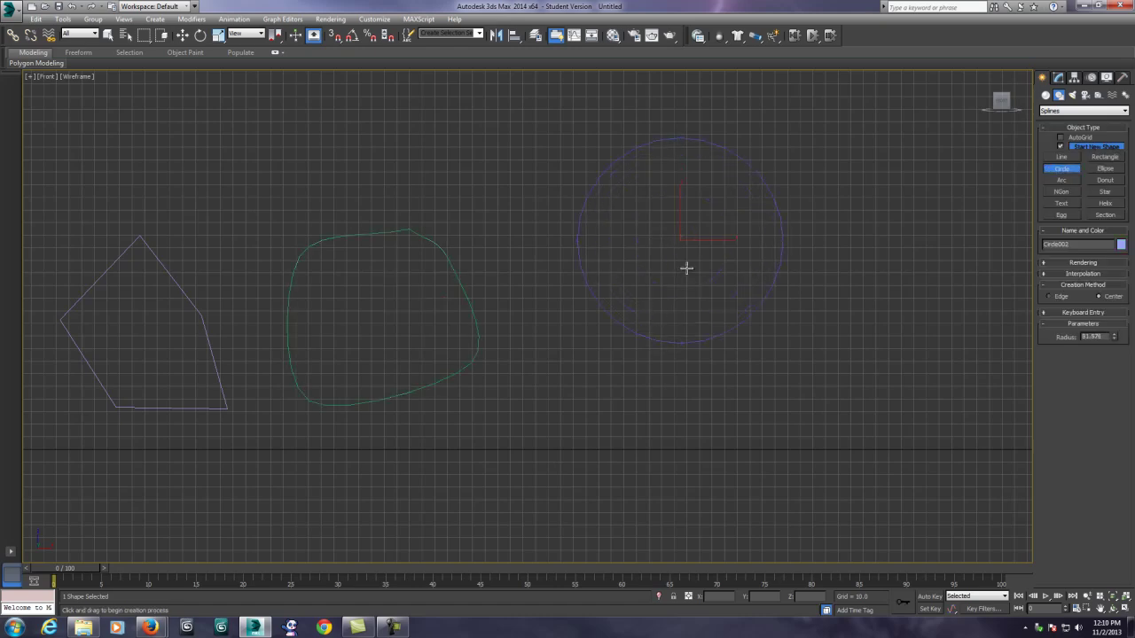
middle_click_drag(689, 263, 678, 346)
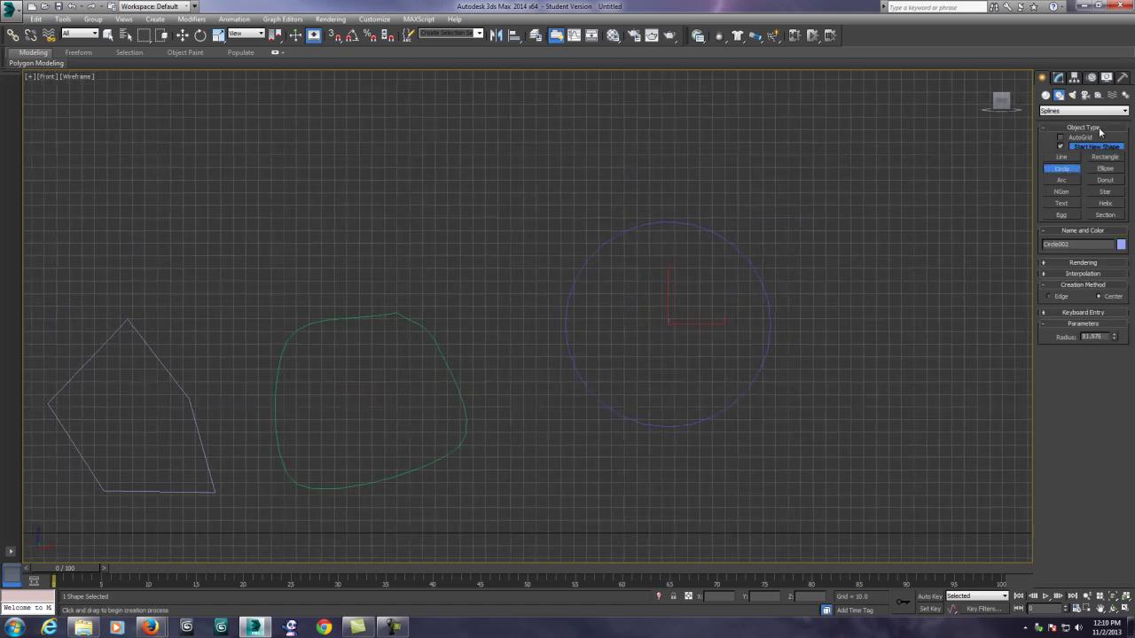
Step: Give the new circle a pale mint green object colour
left_click(1122, 245)
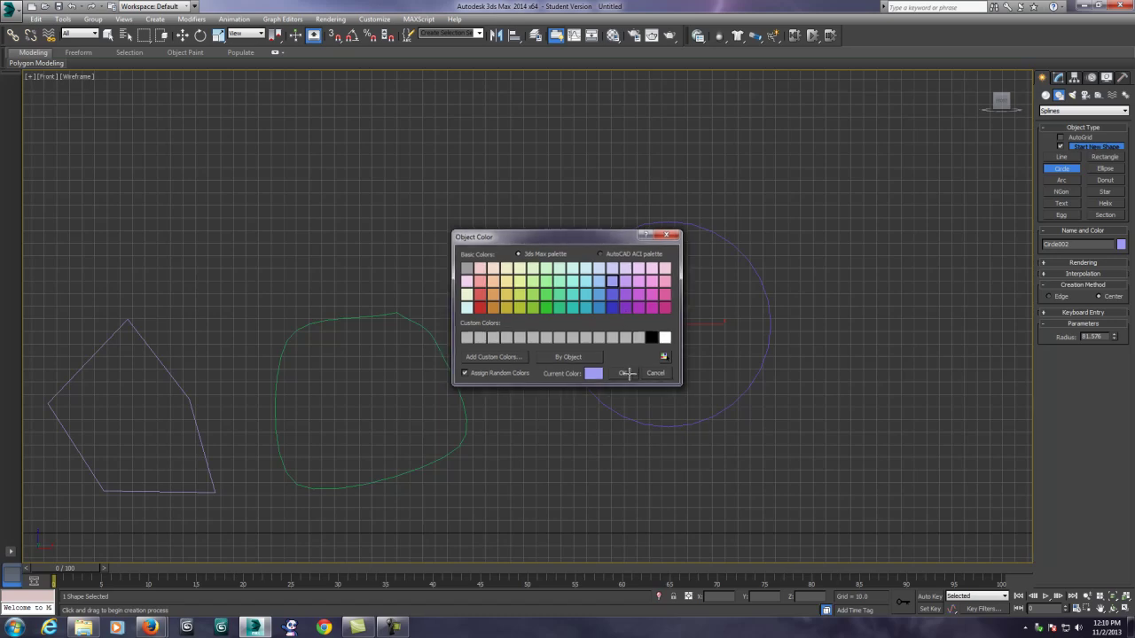
left_click(624, 373)
left_click(1121, 245)
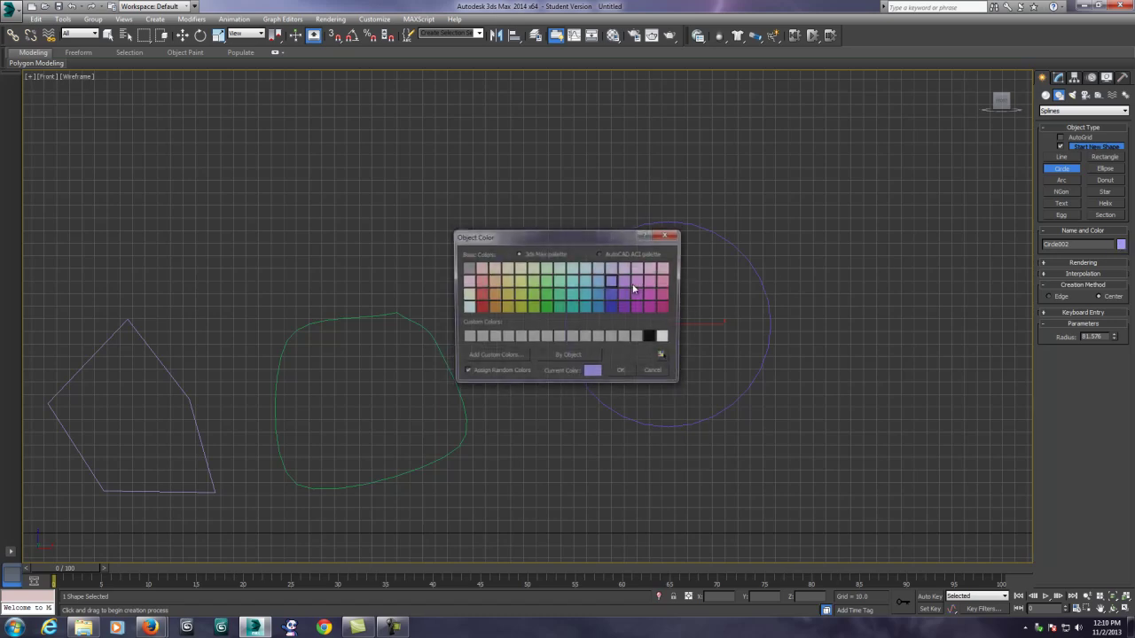
left_click(560, 269)
left_click(622, 374)
scroll(693, 351, "up", 4)
middle_click_drag(661, 316, 649, 291)
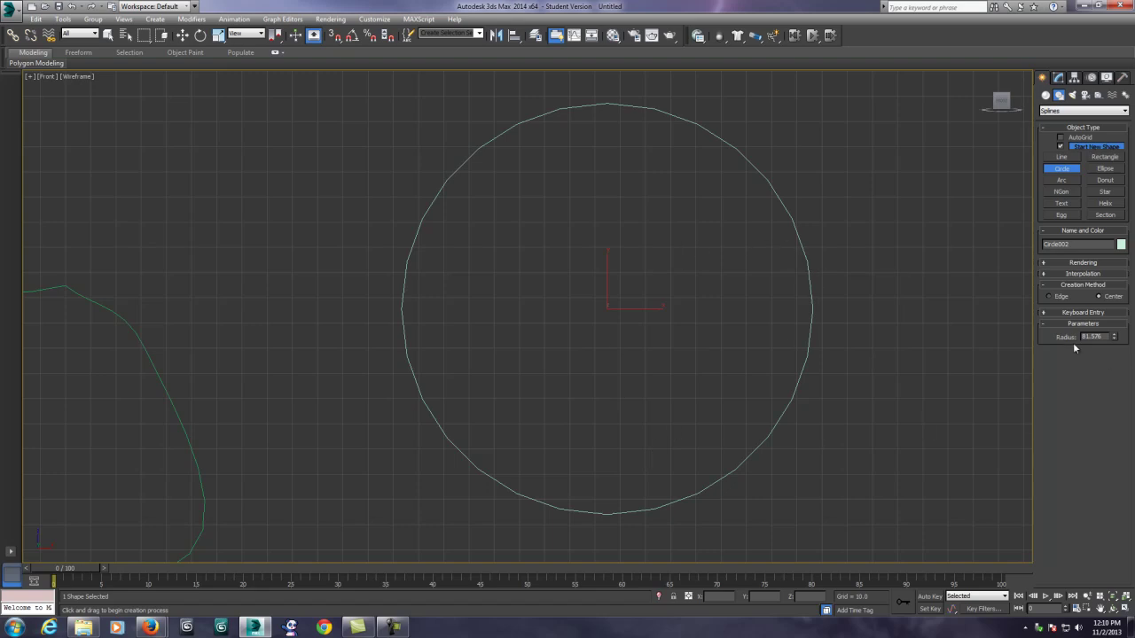
Step: Try the circle's interpolation at 20 steps and at 1 step
left_click(1047, 274)
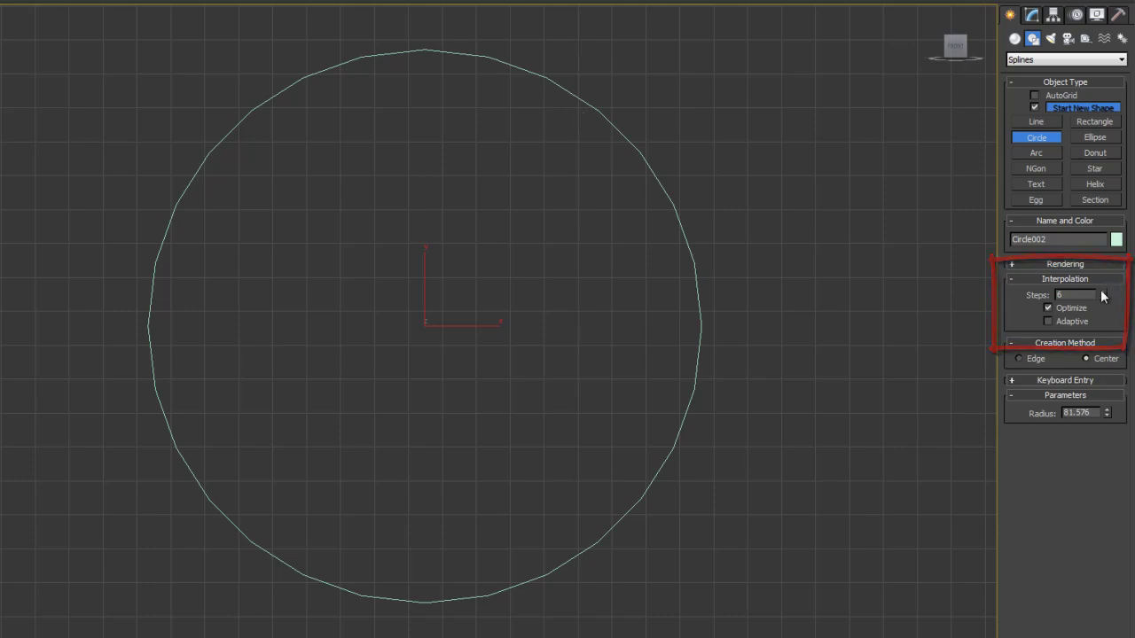
left_click_drag(1103, 295, 1109, 245)
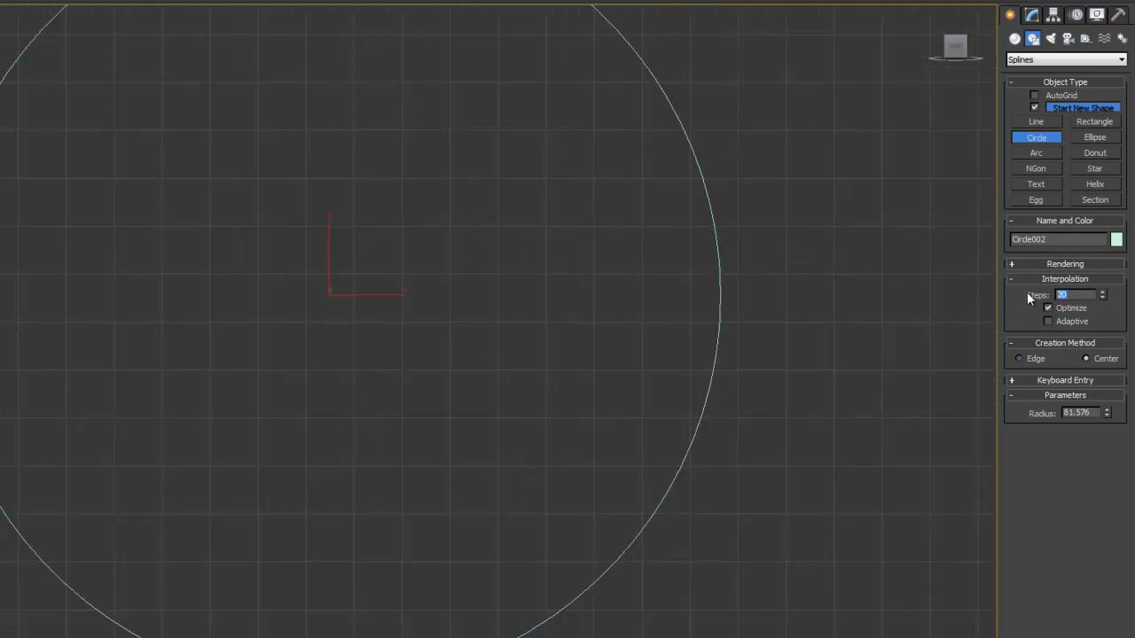
type("1")
key("Return")
scroll(513, 330, "down", 3)
middle_click_drag(513, 330, 499, 337)
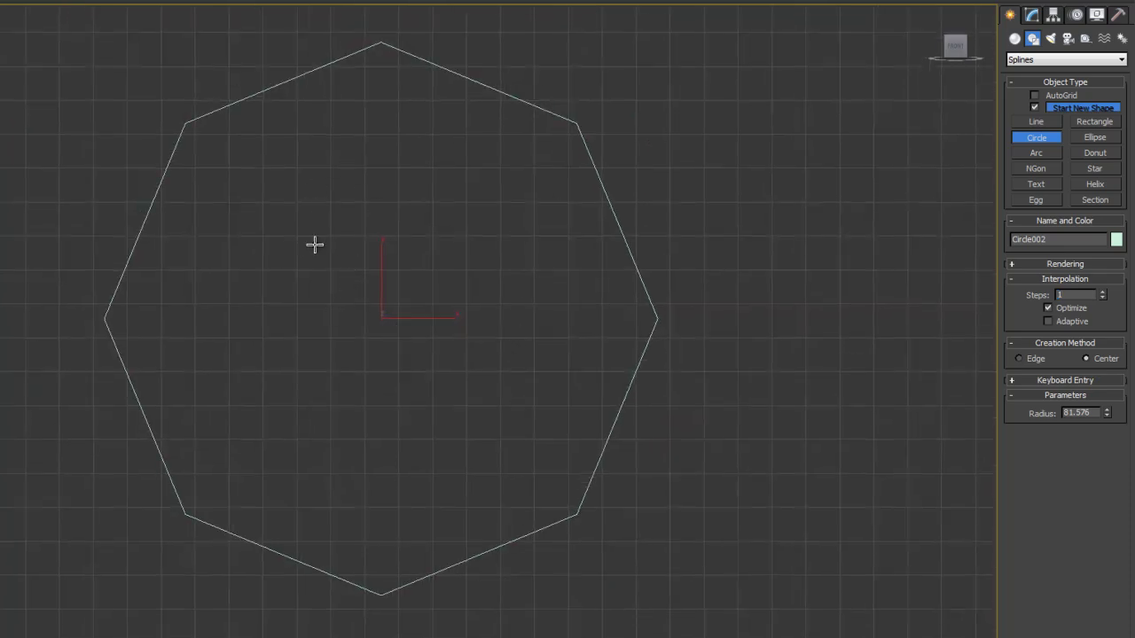
Step: Increase the circle's interpolation steps to 12
left_click(1103, 293)
left_click(1103, 293)
left_click(1103, 293)
left_click(1103, 292)
left_click(1104, 292)
left_click(1103, 292)
left_click(1103, 292)
left_click(1103, 294)
left_click(1103, 294)
left_click(1104, 294)
left_click(1103, 294)
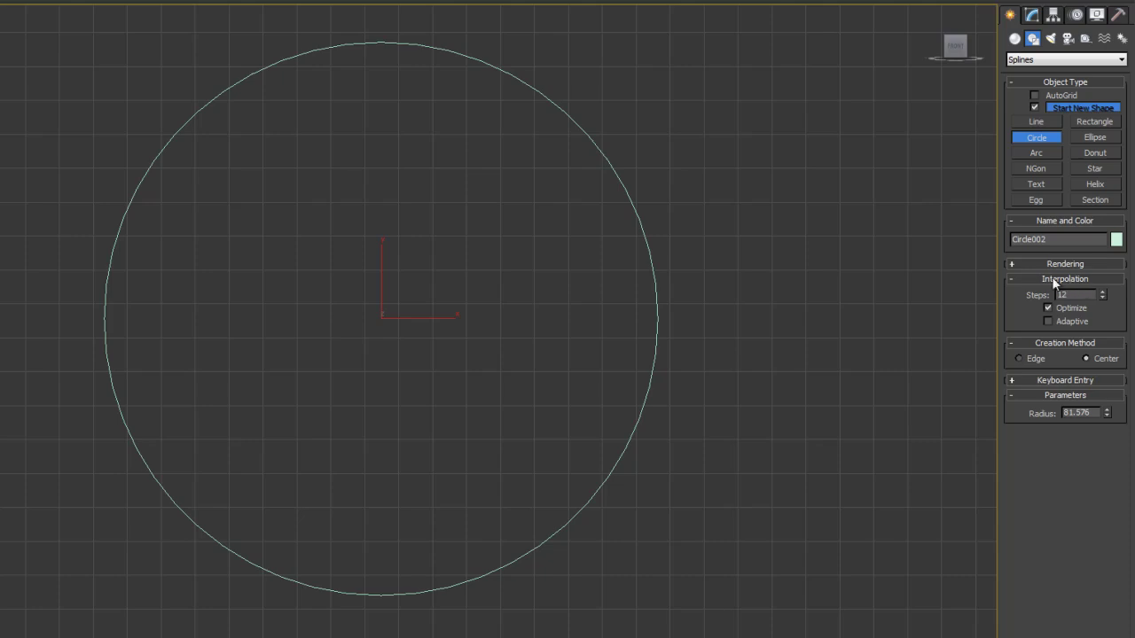
Step: Draw an End-End-Middle arc of about 162 radius beside the circle, spanning from about 228 to 282 degrees
middle_click_drag(809, 268, 452, 299)
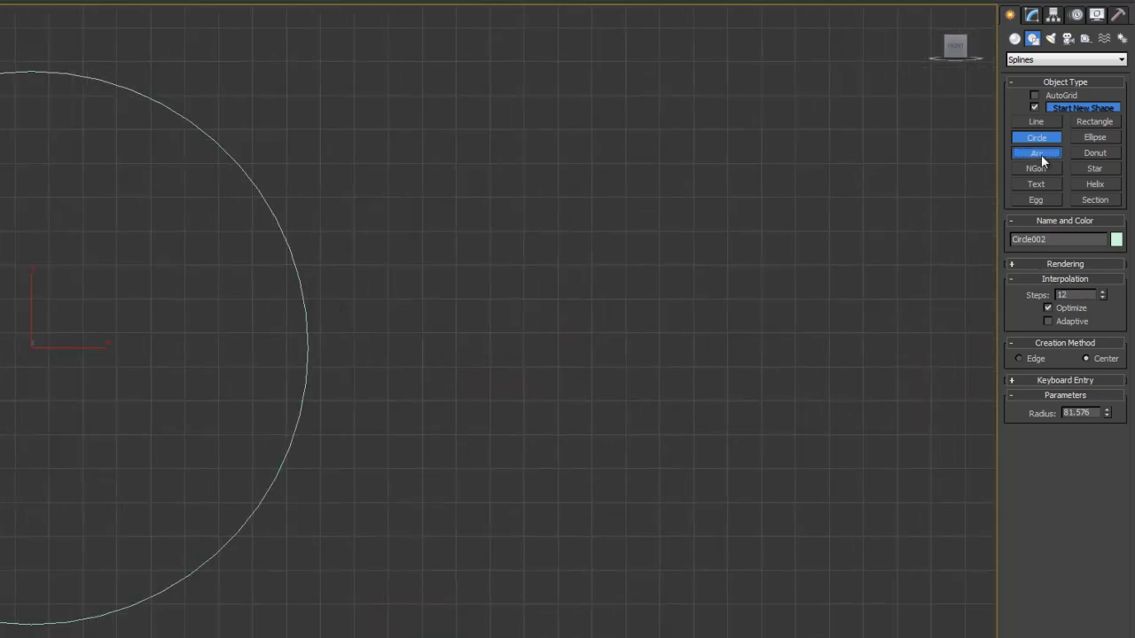
left_click(1038, 153)
left_click_drag(352, 104, 831, 233)
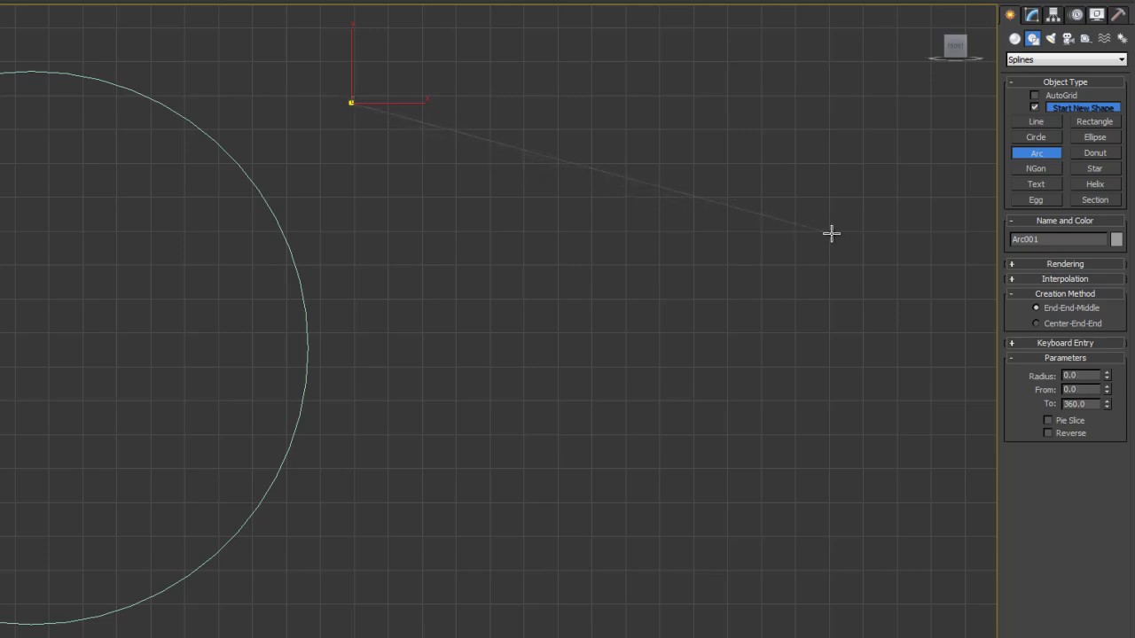
left_click_drag(831, 233, 829, 233)
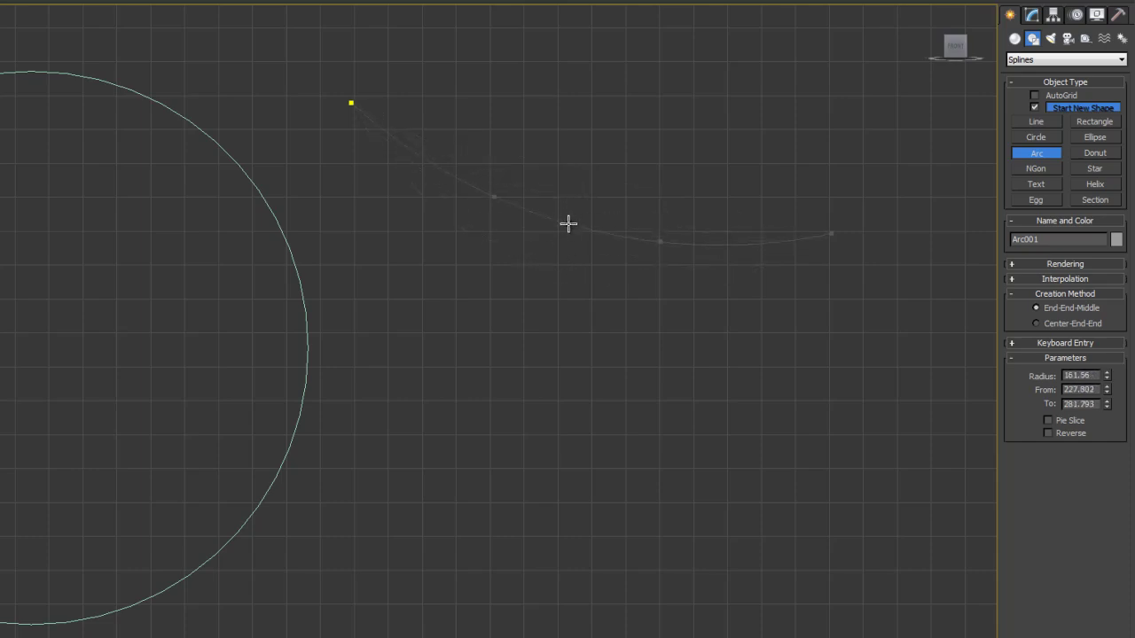
left_click(569, 223)
middle_click_drag(839, 231, 702, 239)
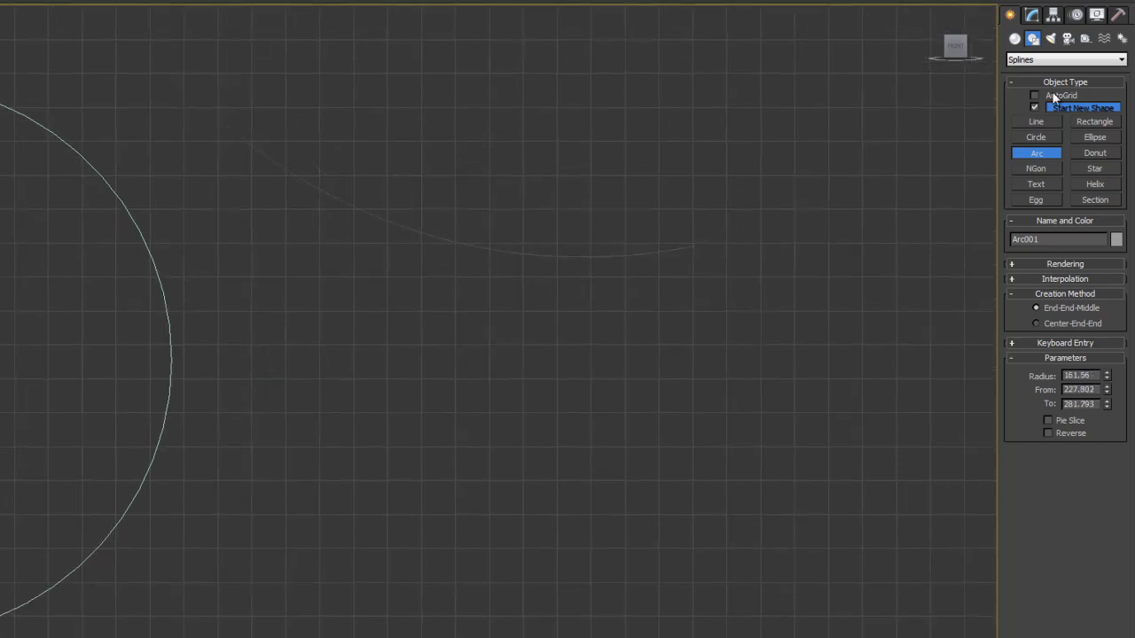
Step: Give the arc a pale peach object colour that stands out against the grid
left_click(1031, 17)
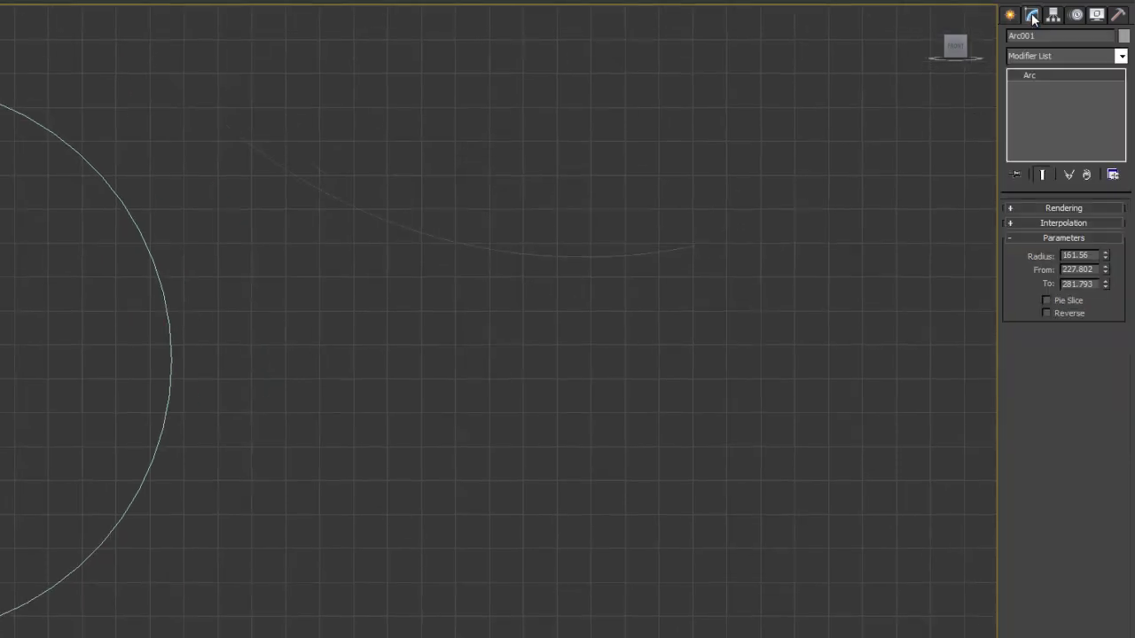
left_click(1123, 35)
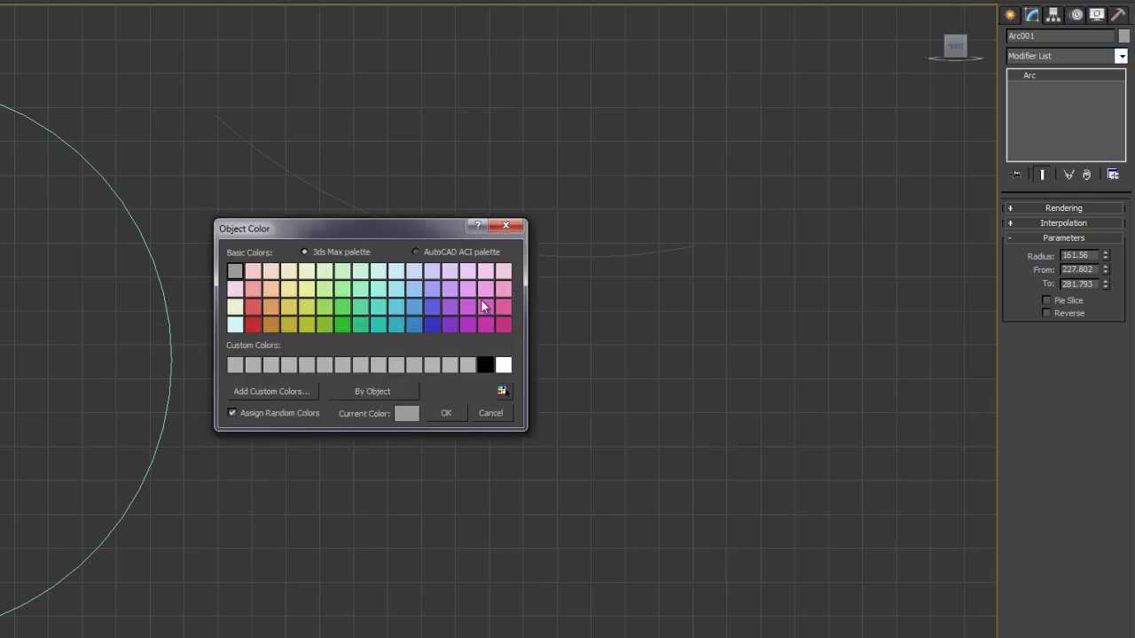
left_click(454, 413)
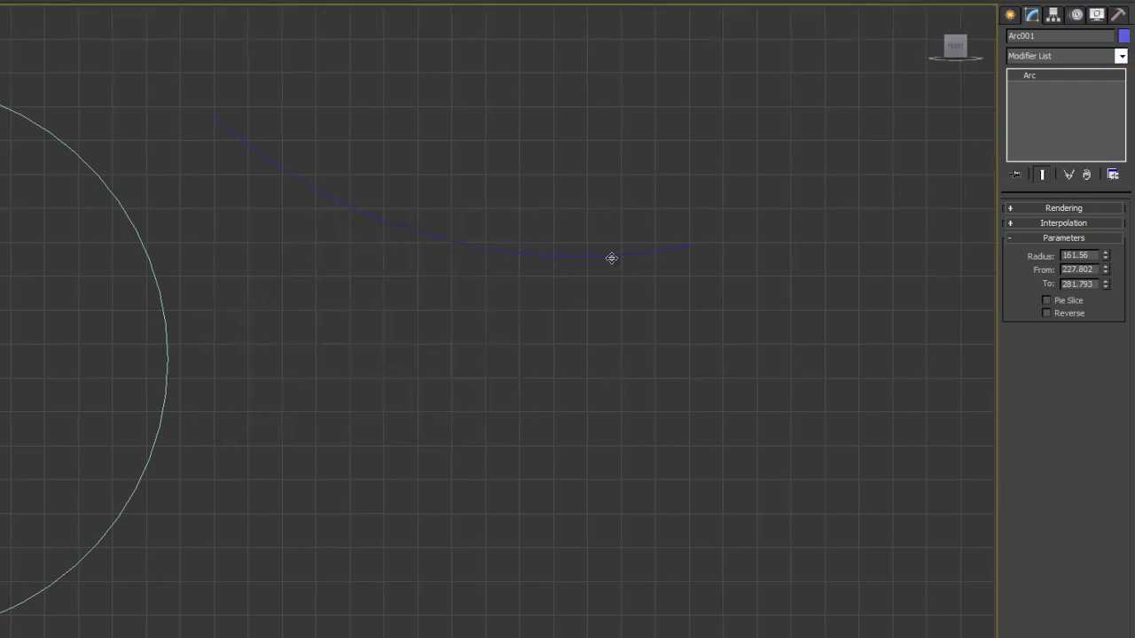
left_click(1122, 37)
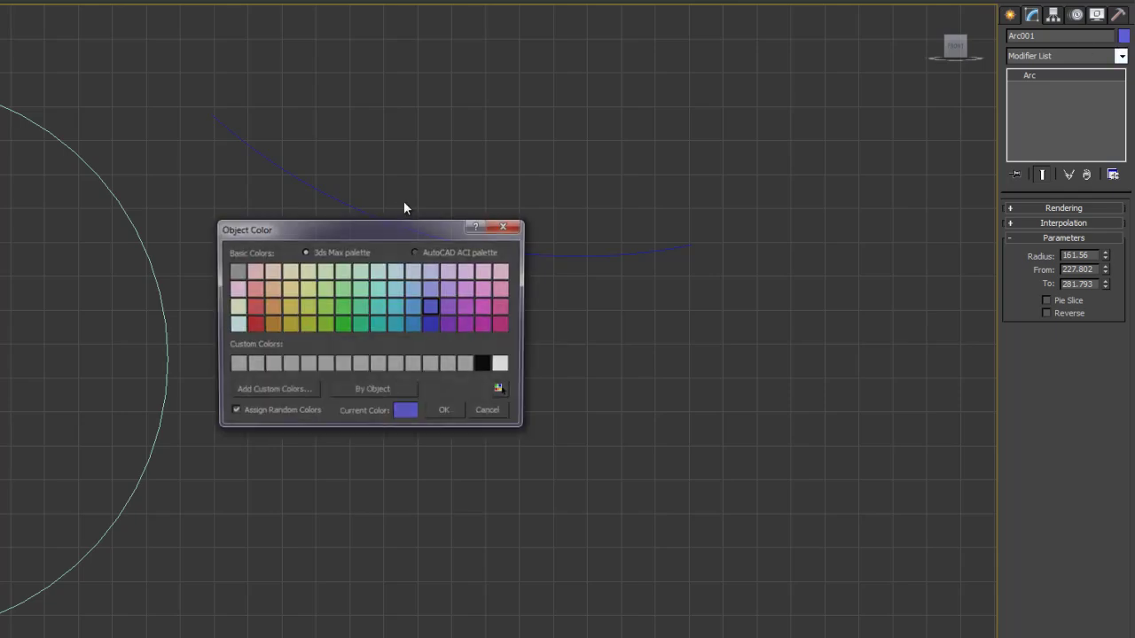
left_click(271, 270)
left_click(447, 413)
scroll(451, 381, "up", 3)
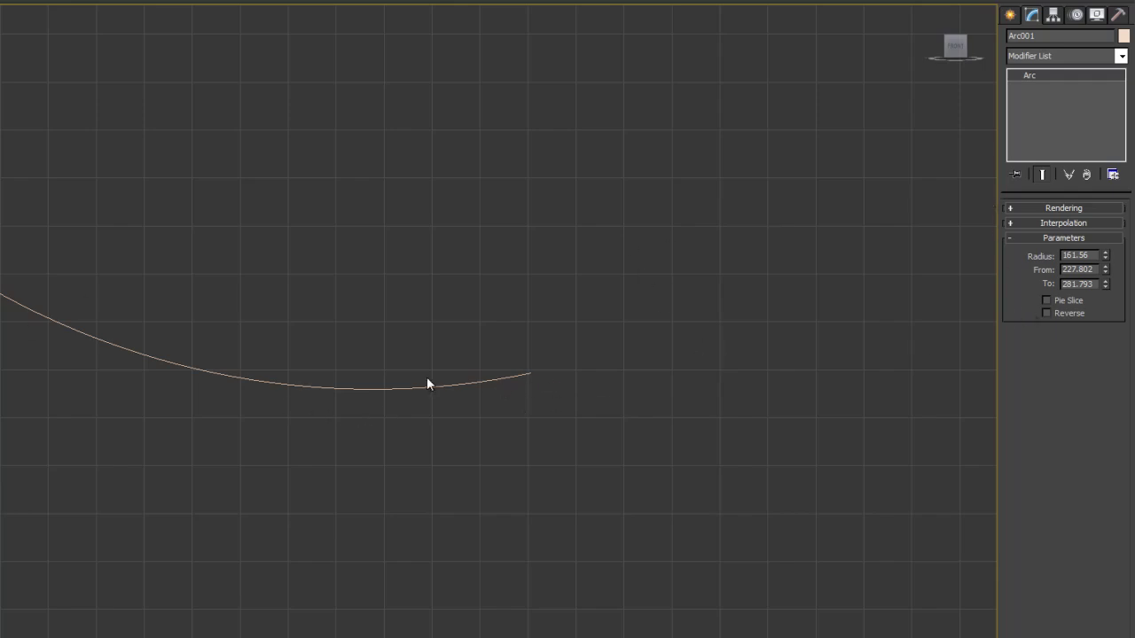
Step: Draw an inscribed NGon of about 19.5 radius near the arc's end and reduce it to 3 sides
left_click(1011, 16)
left_click(1037, 168)
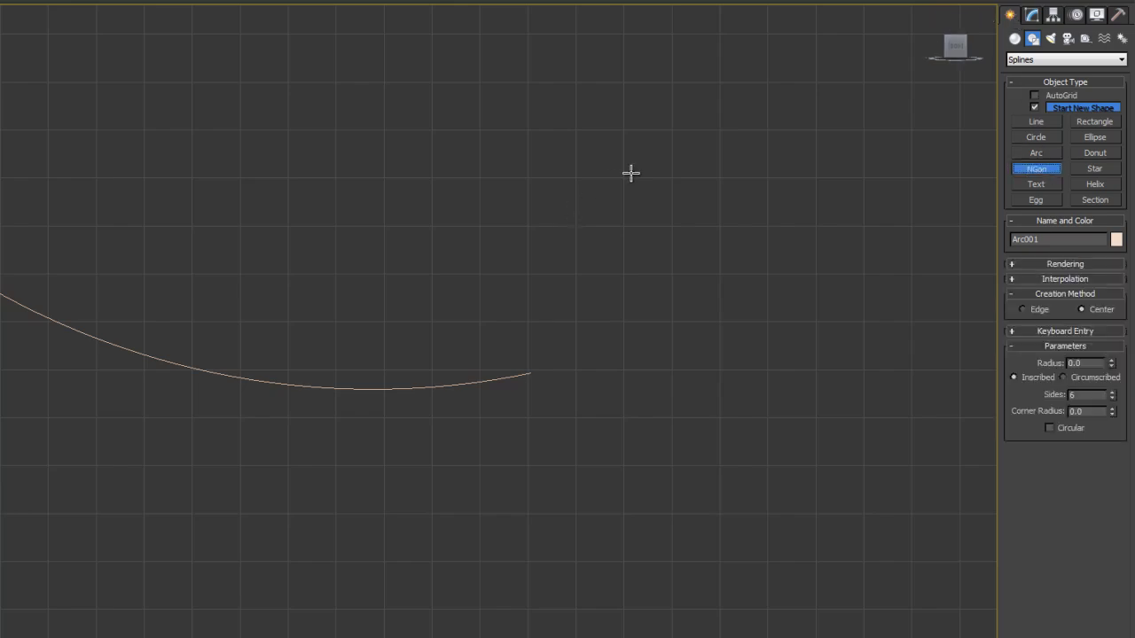
left_click_drag(654, 166, 600, 246)
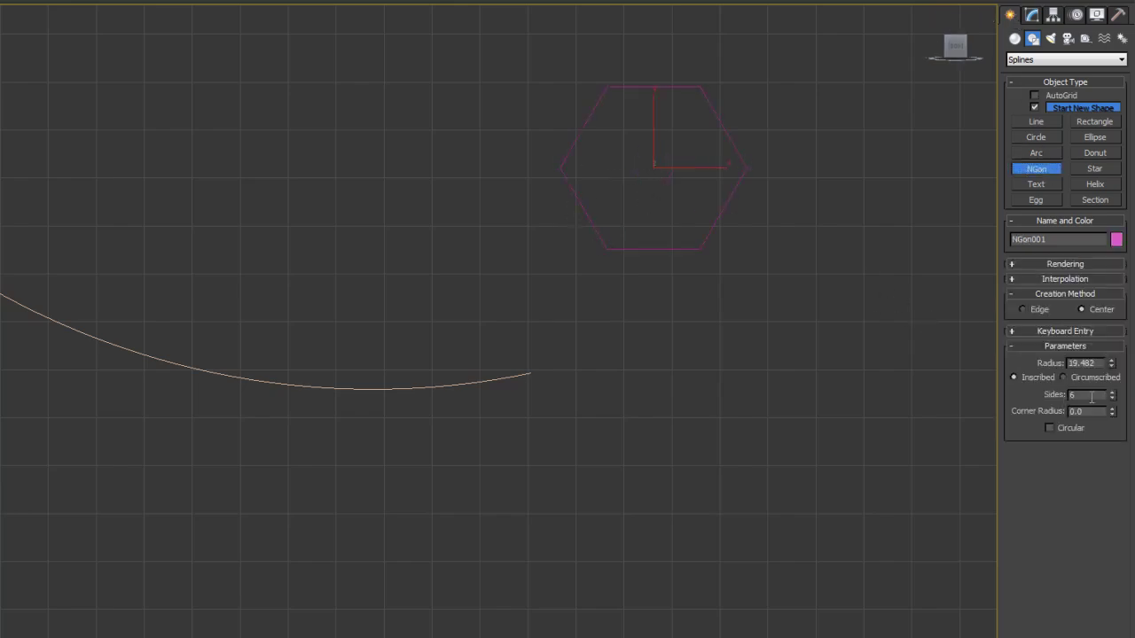
mouse_move(1114, 401)
left_mouse_down()
mouse_move(1113, 370)
mouse_move(1092, 404)
mouse_move(1097, 395)
left_mouse_up()
middle_click_drag(743, 248, 447, 278)
scroll(447, 278, "up", 2)
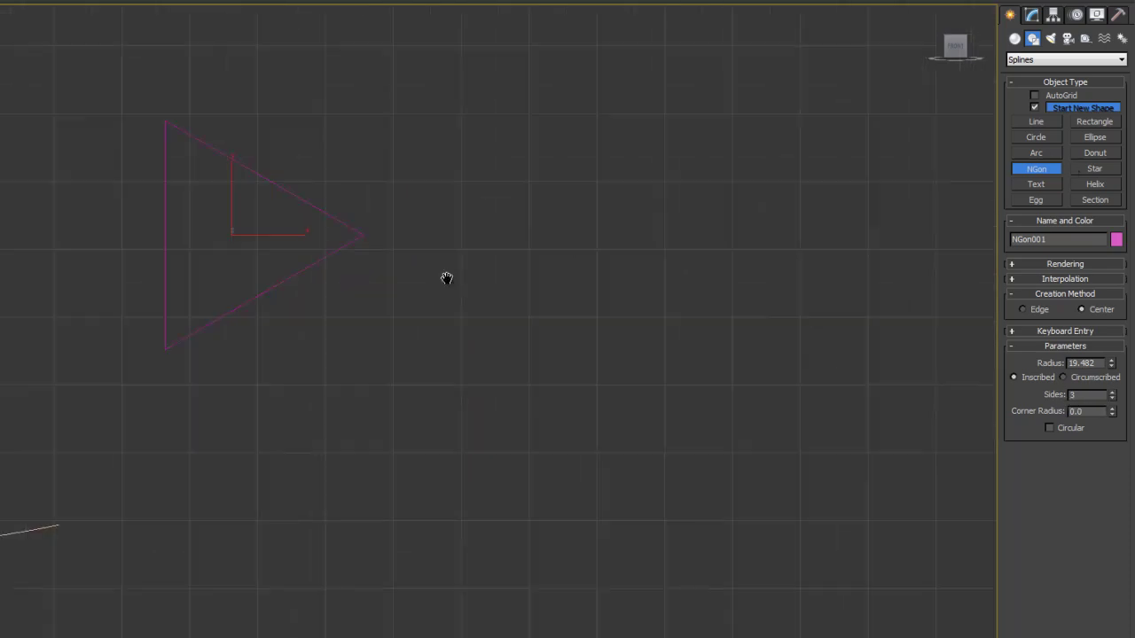
Step: Place a left-aligned Text spline reading "MAX Text" in Arial at size 100 above the triangle
left_click(1036, 183)
scroll(609, 322, "down", 3)
left_click(574, 257)
left_click_drag(574, 257, 515, 213)
scroll(423, 416, "up", 3)
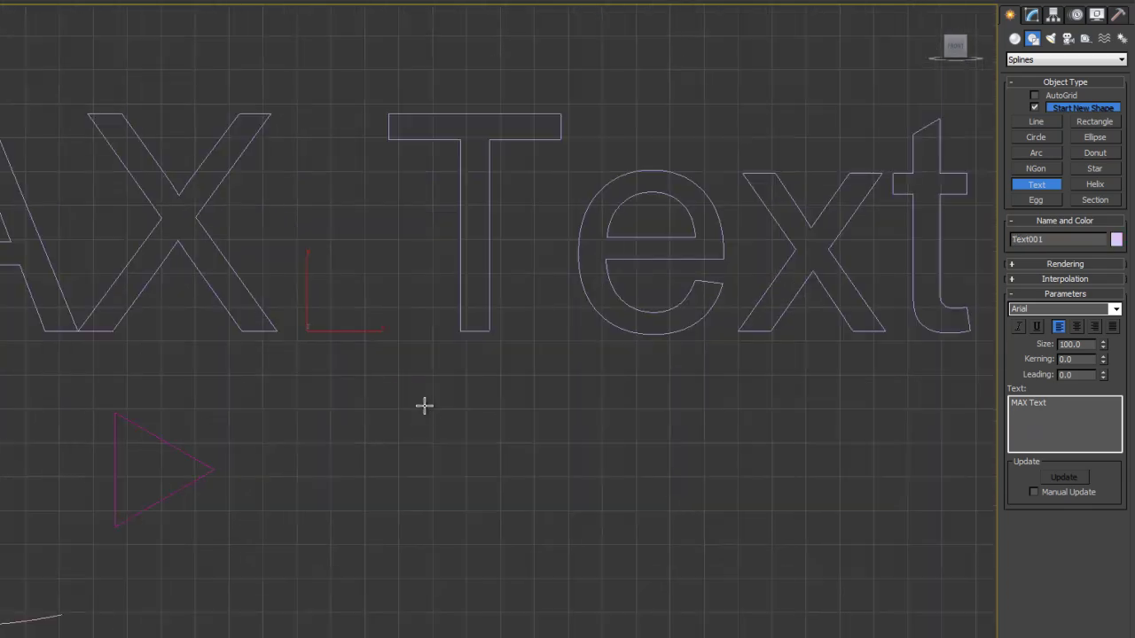
middle_click_drag(423, 401, 453, 409)
scroll(454, 407, "down", 2)
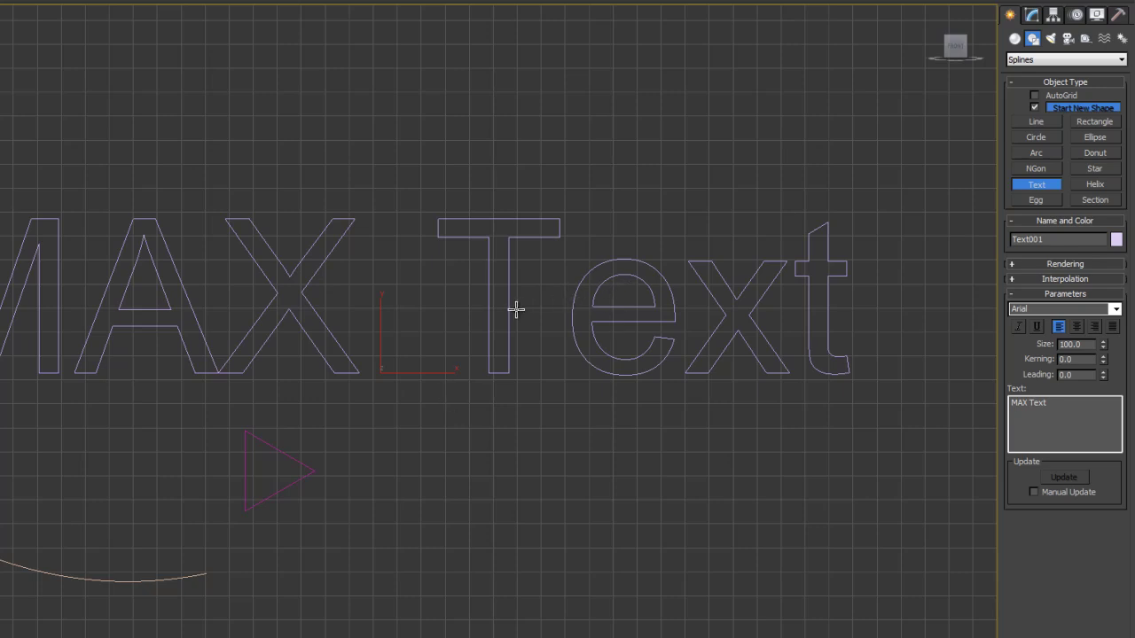
middle_click_drag(532, 322, 498, 333)
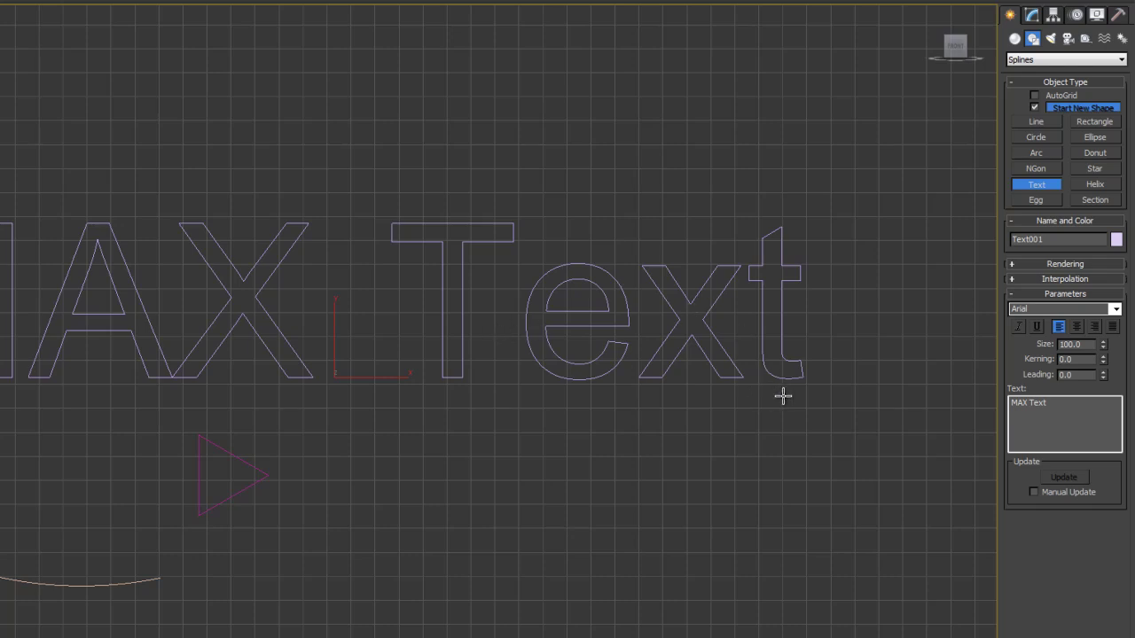
Step: Draw an outlined Egg spline beside the text, about 124 long and 83 wide, with about 20 thickness and a 164 degree angle
middle_click_drag(788, 398, 626, 393)
left_click(1036, 199)
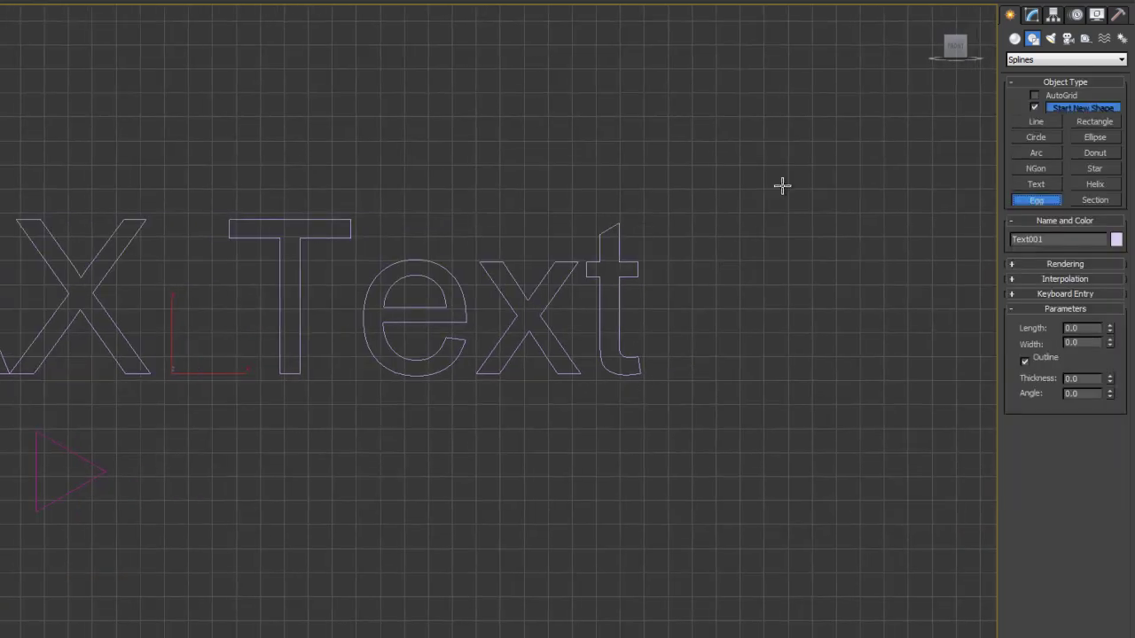
left_click_drag(831, 174, 798, 340)
left_click(808, 390)
middle_click_drag(790, 225, 562, 385)
scroll(562, 385, "up", 2)
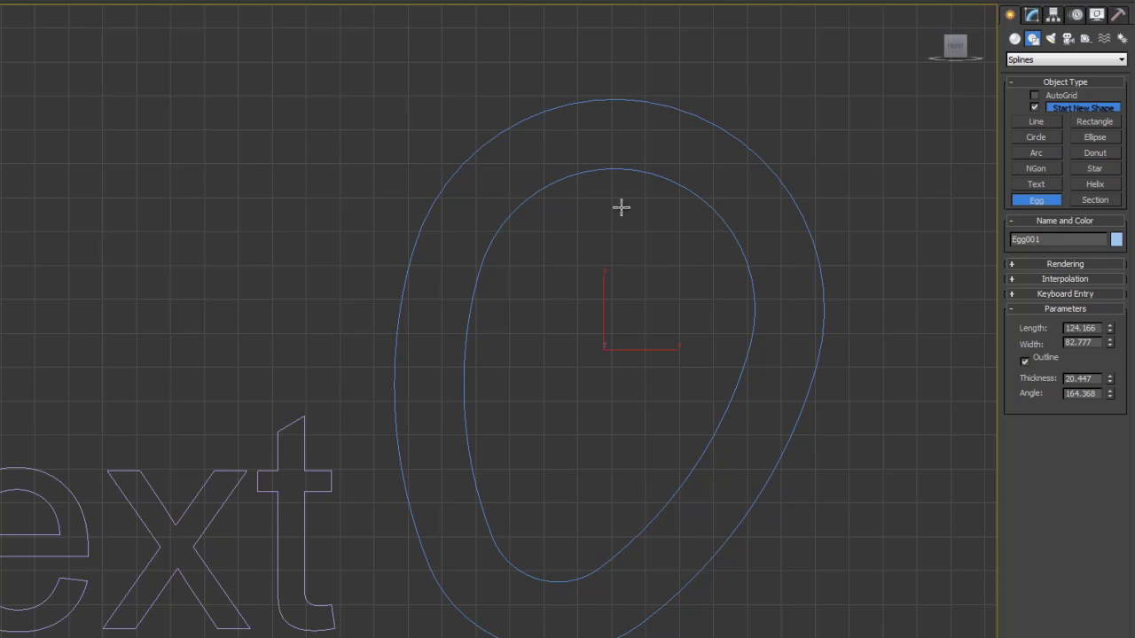
middle_click_drag(905, 291, 701, 294)
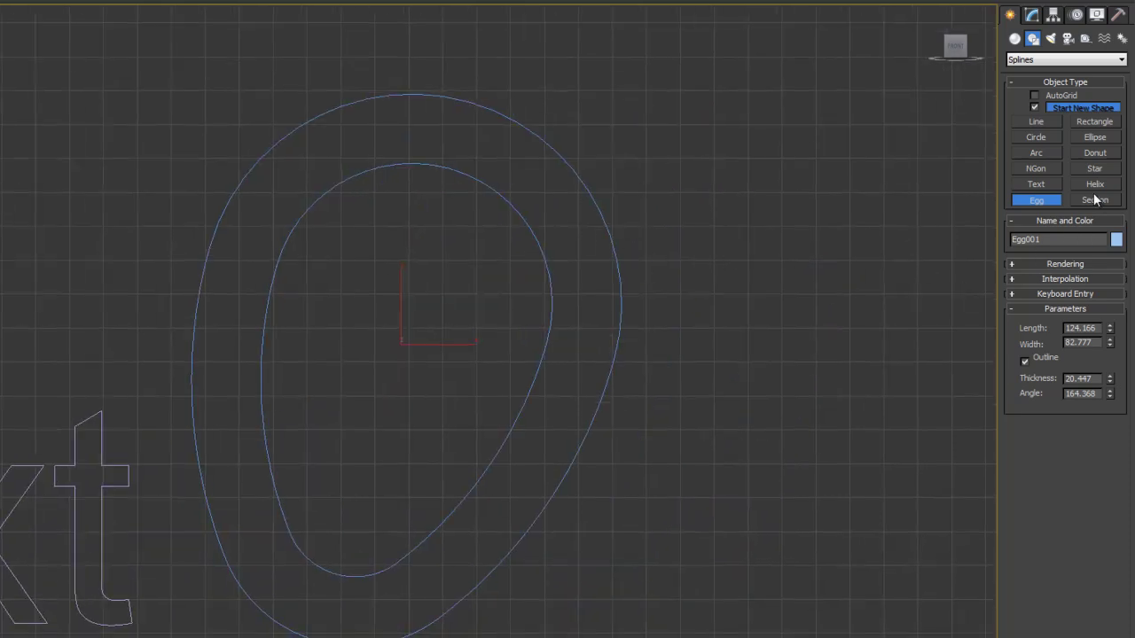
Step: Draw a tall rectangle beside the egg and an ellipse about 81 long and 27 wide next to it
left_click(1104, 121)
left_click_drag(709, 183, 805, 443)
left_click(1096, 137)
middle_click_drag(854, 225, 517, 215)
left_click_drag(517, 216, 426, 490)
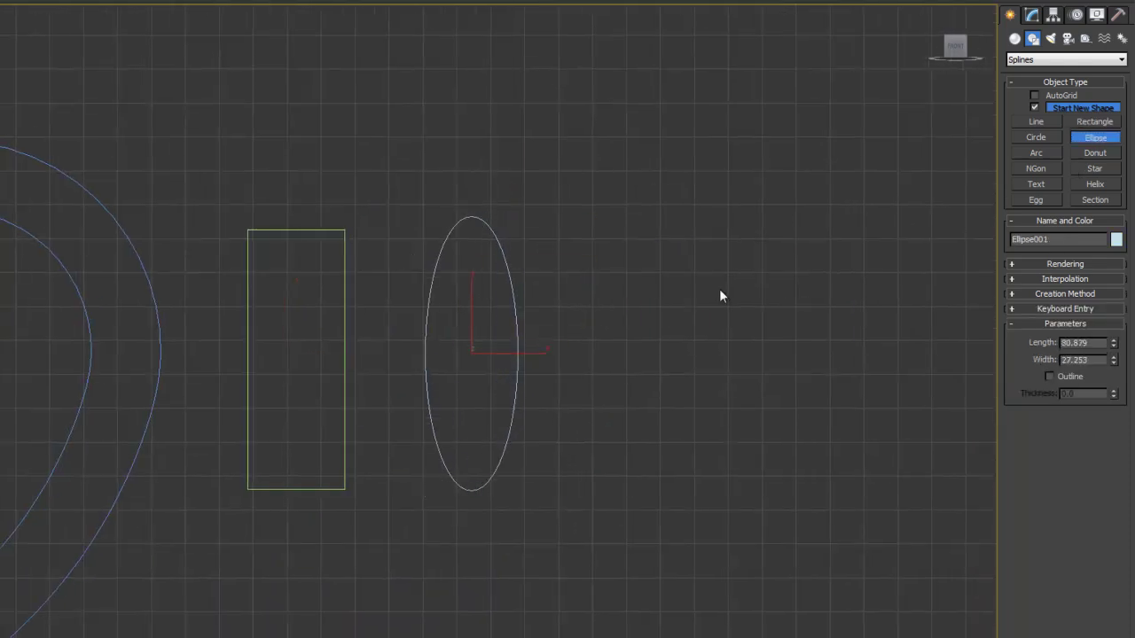
Step: Draw a donut spline with an outer radius of about 42 beyond the ellipse and a six-pointed star below it
left_click(1095, 153)
left_click_drag(768, 163, 697, 283)
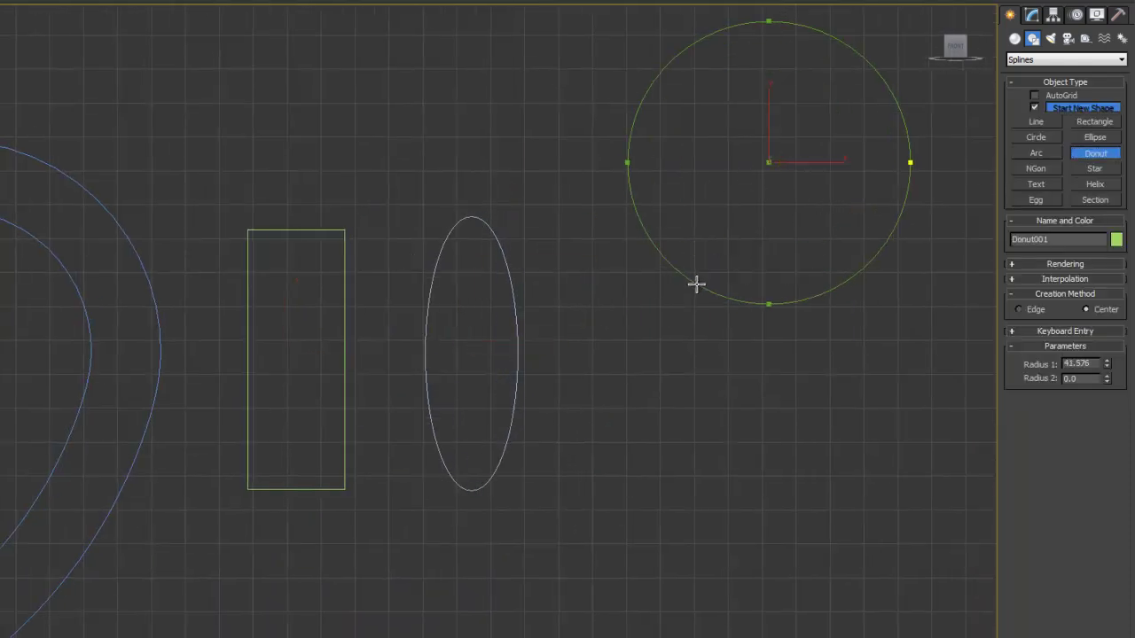
left_click(710, 241)
left_click(1091, 169)
left_click_drag(698, 410, 651, 538)
left_click(664, 473)
Step: Draw a one-turn clockwise helix above the ellipse, with radii of about 26 and 6 and a height of about 5.7
left_click(1095, 183)
left_click_drag(444, 75, 375, 132)
left_click(431, 114)
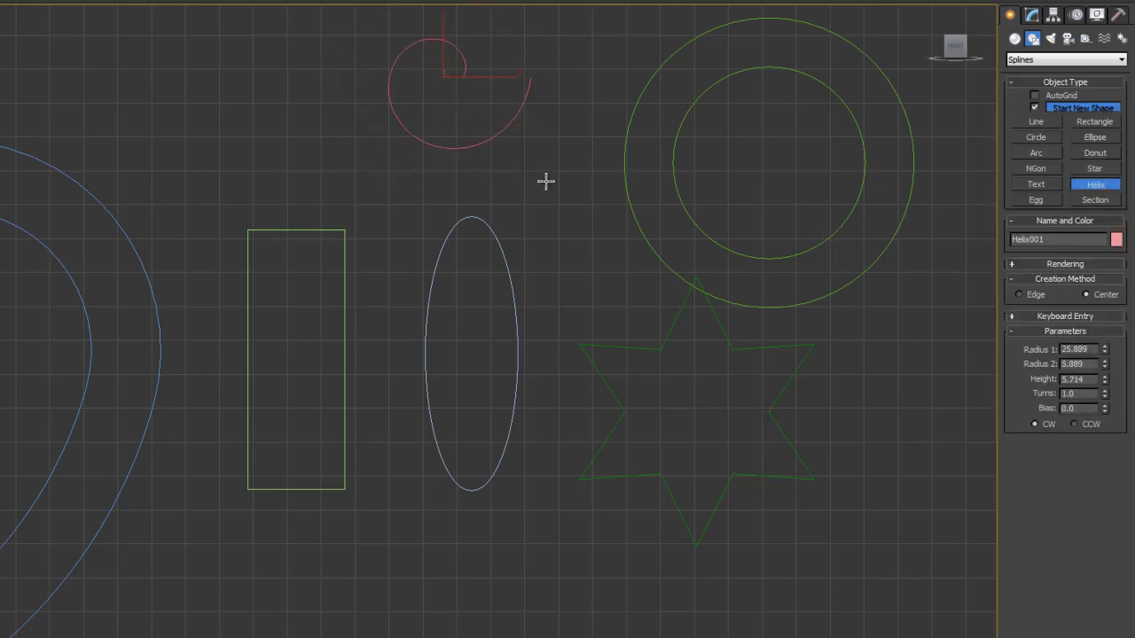
Step: Draw a Section shape beyond the star, about 140 long and 45 wide, with infinite extents
left_click(1098, 203)
middle_click_drag(931, 355, 653, 307)
left_click_drag(653, 307, 576, 544)
scroll(727, 318, "down", 2)
scroll(501, 292, "down", 2)
middle_click_drag(502, 291, 625, 307)
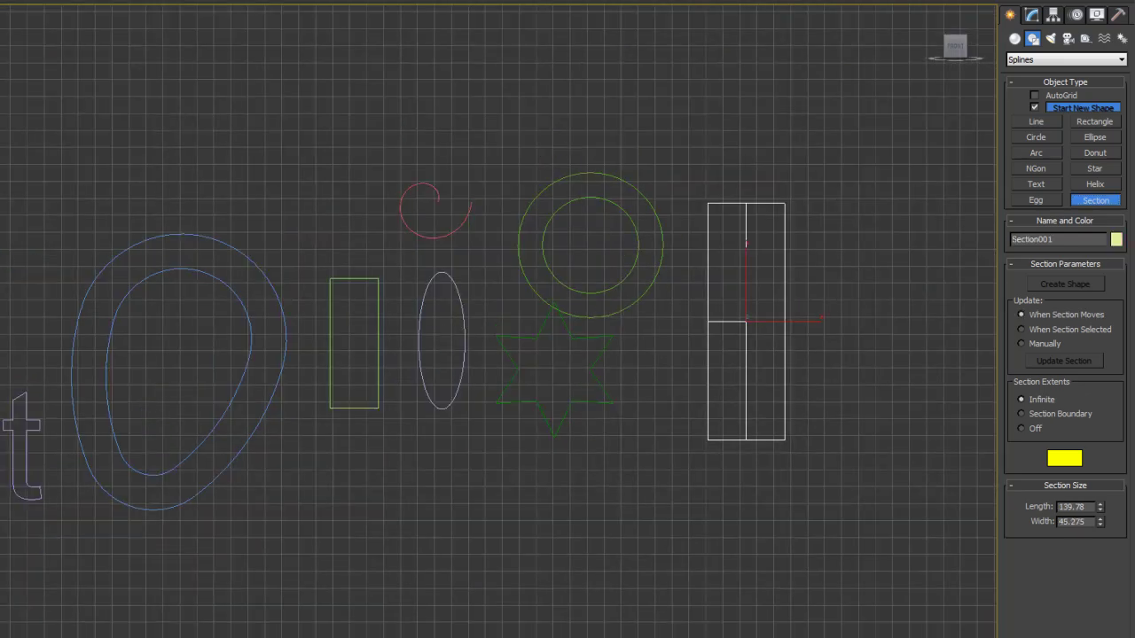
Step: Finish shape creation and move the donut upward, clear of the star
right_click(332, 266)
left_click(351, 289)
left_click(637, 248)
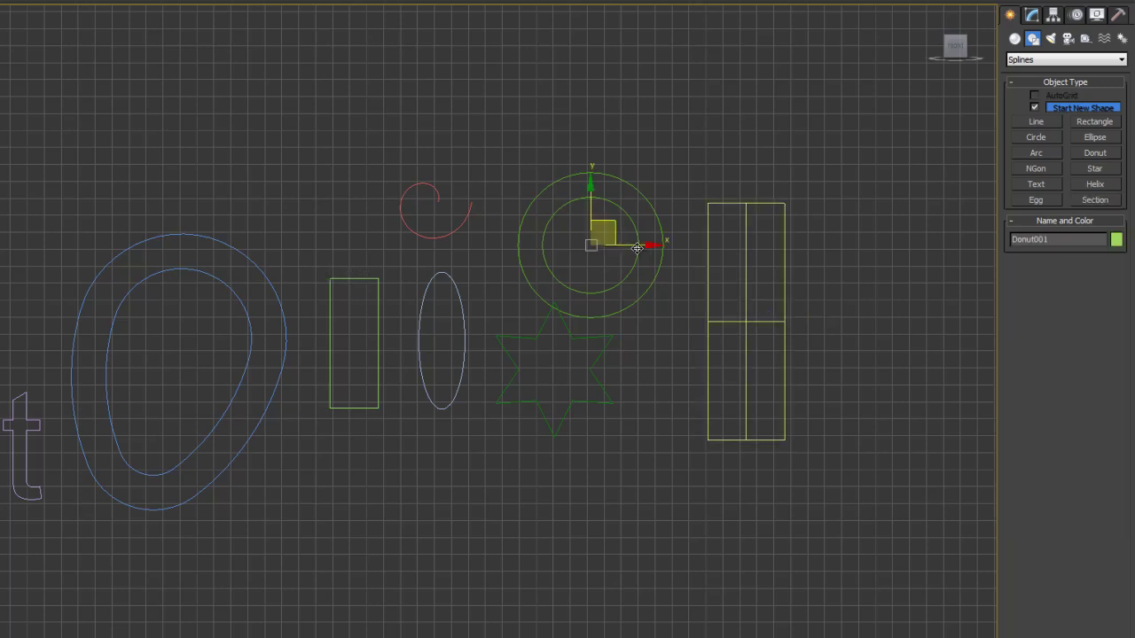
left_click(547, 252)
left_click(565, 179)
left_click_drag(600, 225, 599, 169)
Step: Draw an open three-vertex line arching above the shapes, with a smooth middle vertex
scroll(377, 296, "down", 2)
middle_click_drag(2, 299, 251, 308)
scroll(514, 304, "down", 2)
middle_click_drag(514, 304, 425, 329)
scroll(483, 330, "up", 4)
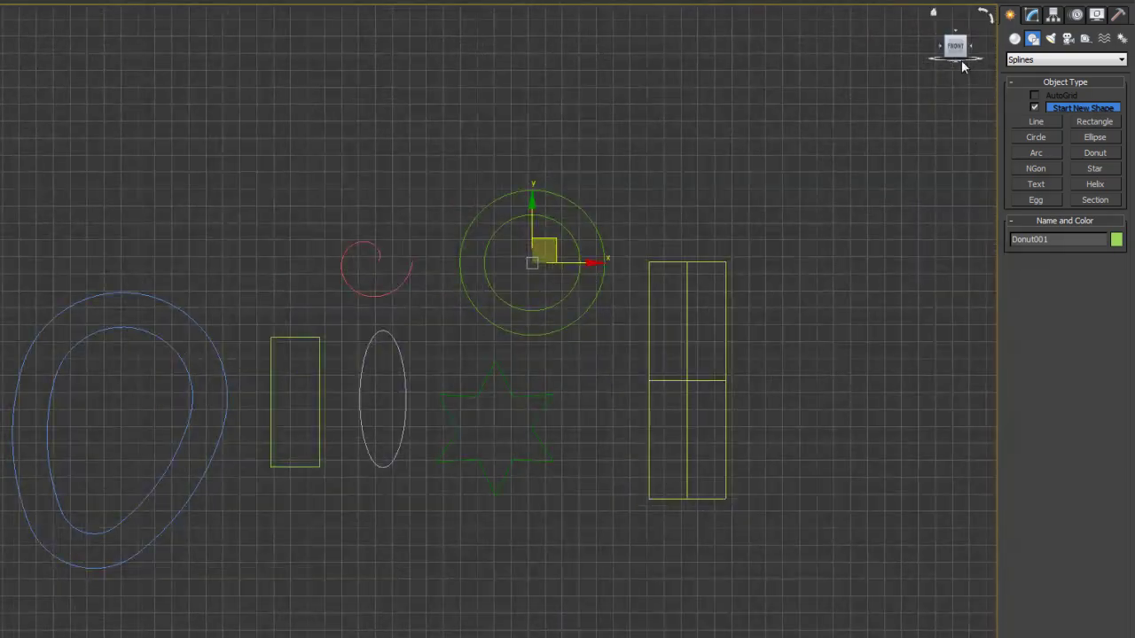
left_click(1036, 122)
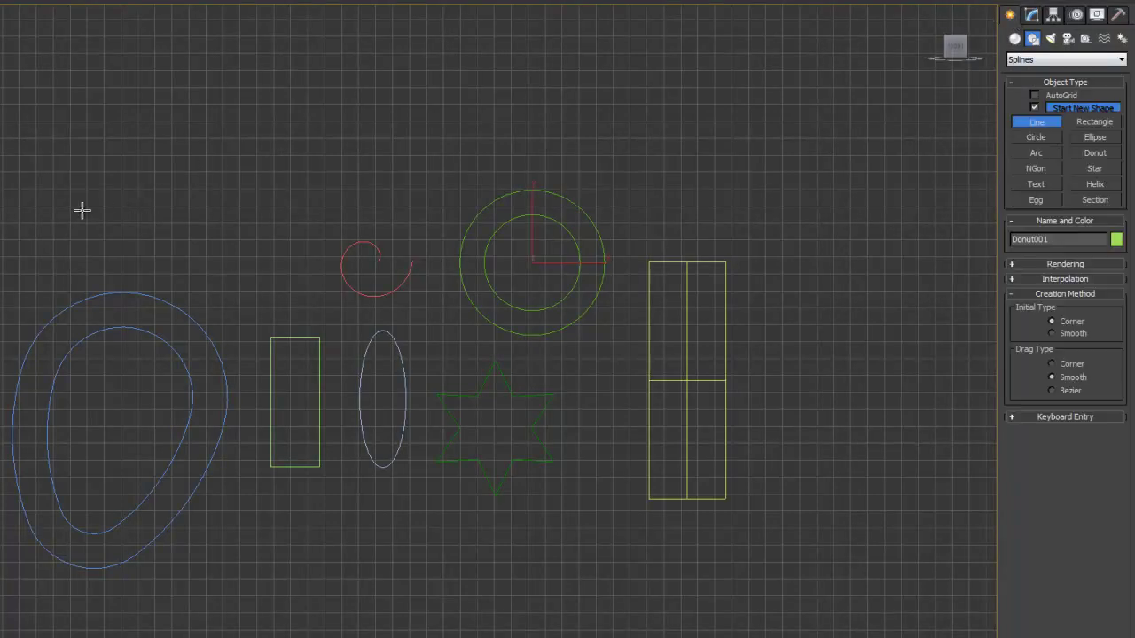
left_click(48, 217)
left_click(572, 108)
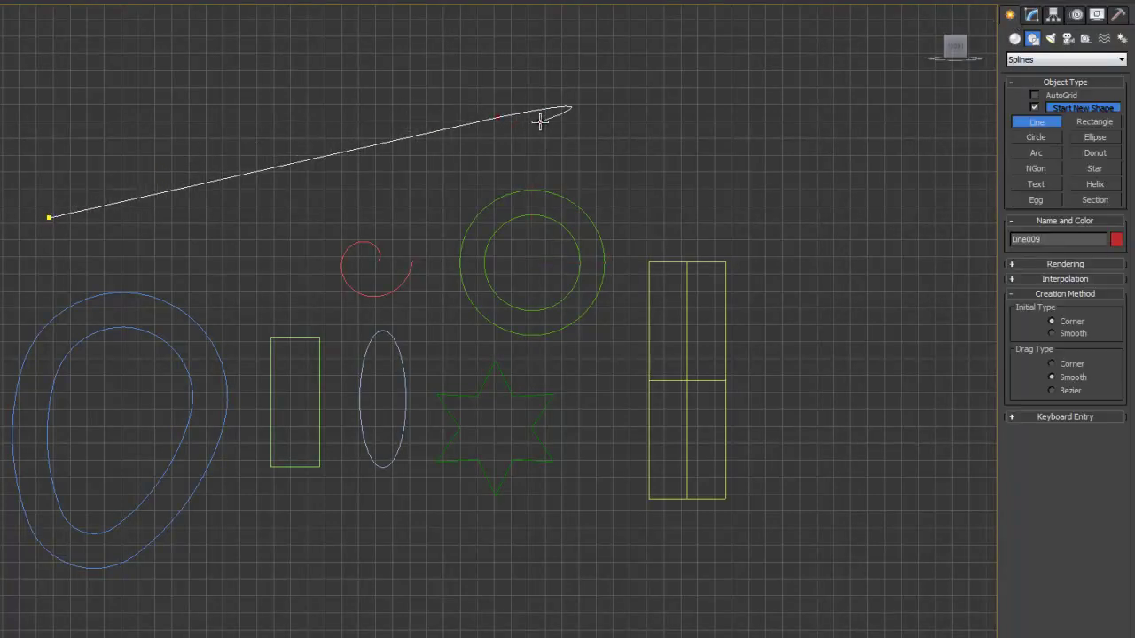
left_click(768, 217)
right_click(785, 219)
Step: At vertex level, move the arched line's start vertex inward and its middle vertex lower to flatten the curve
left_click(1033, 16)
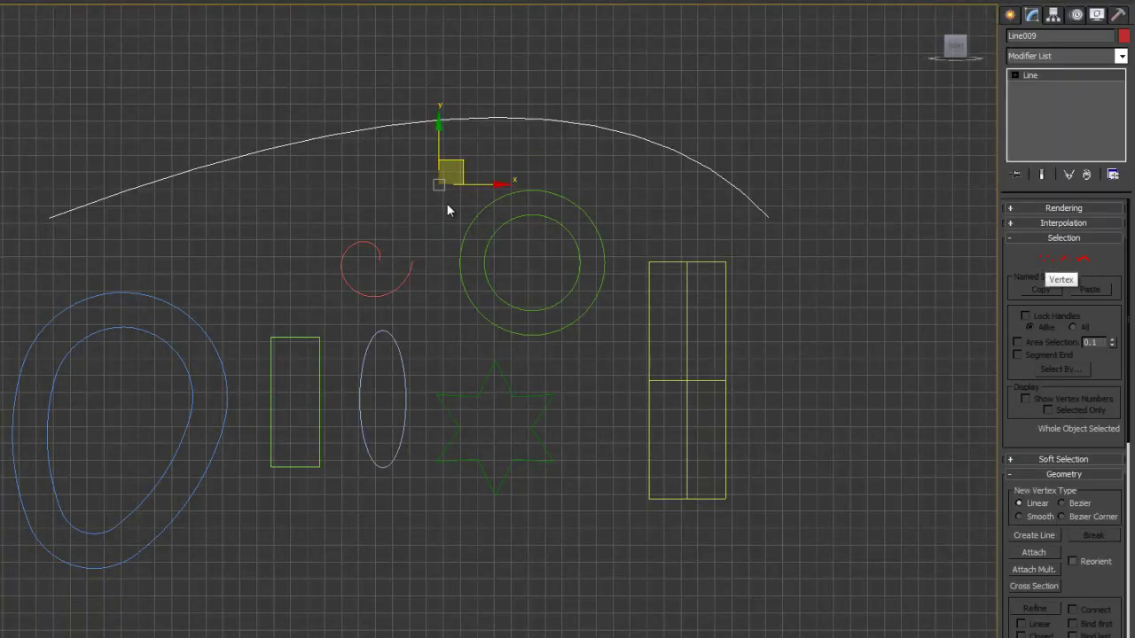
left_click(1044, 258)
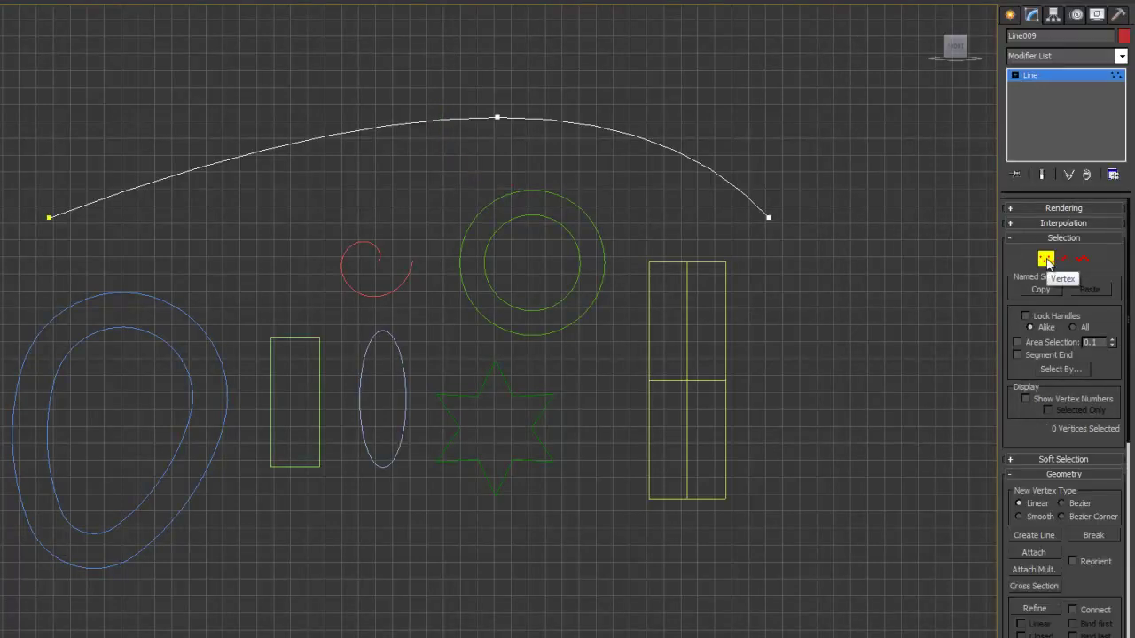
left_click(769, 218)
left_click(497, 116)
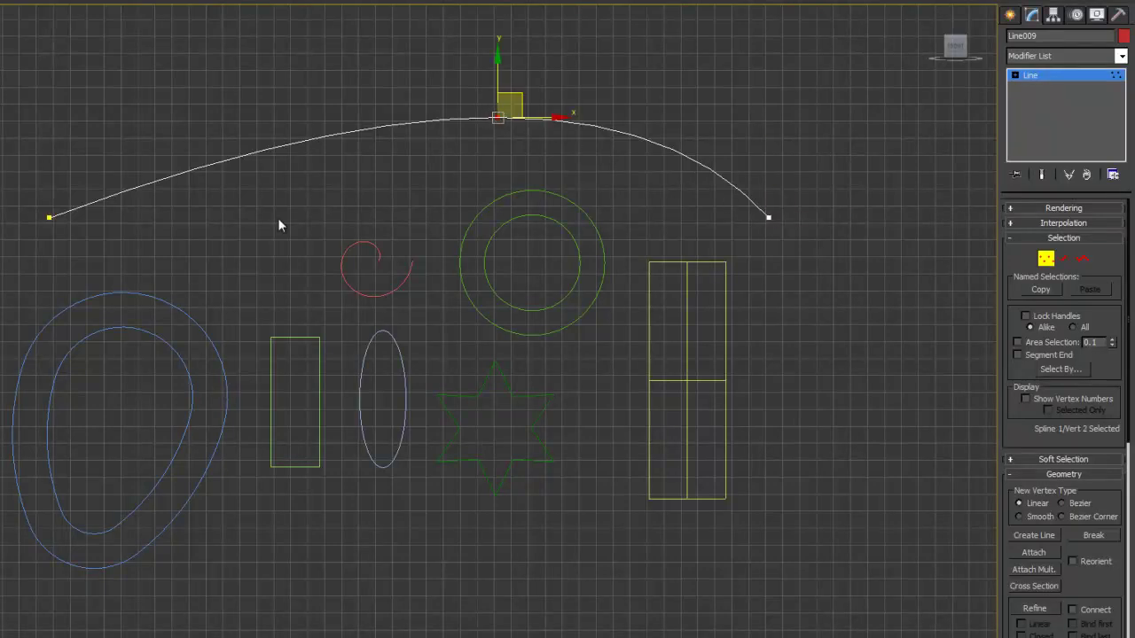
left_click(47, 217)
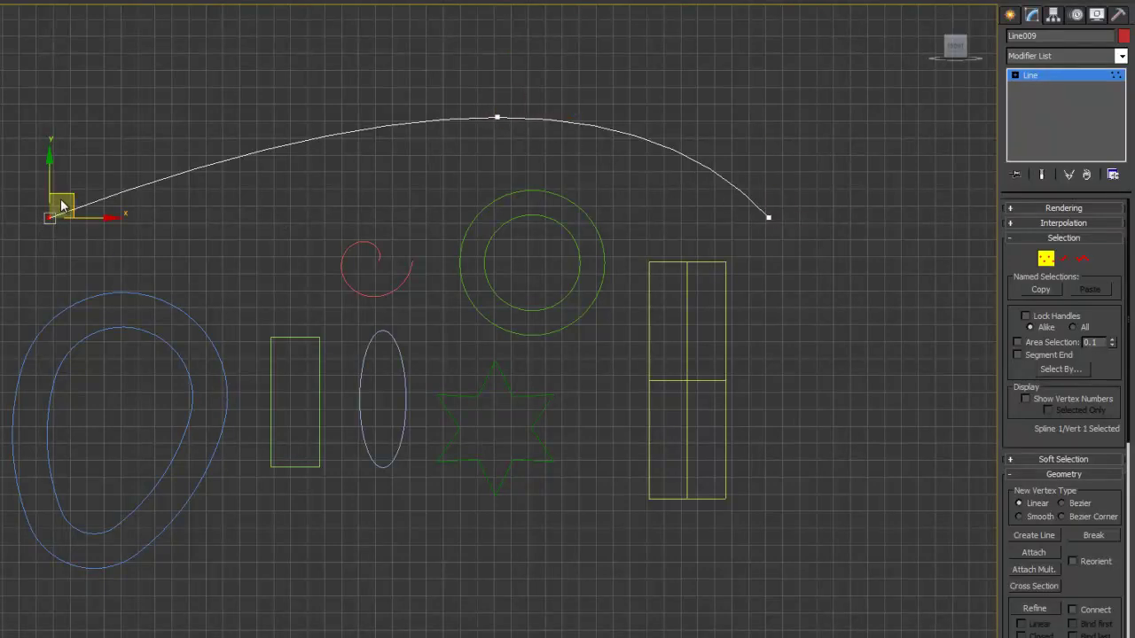
left_click_drag(71, 196, 133, 227)
left_click(496, 117)
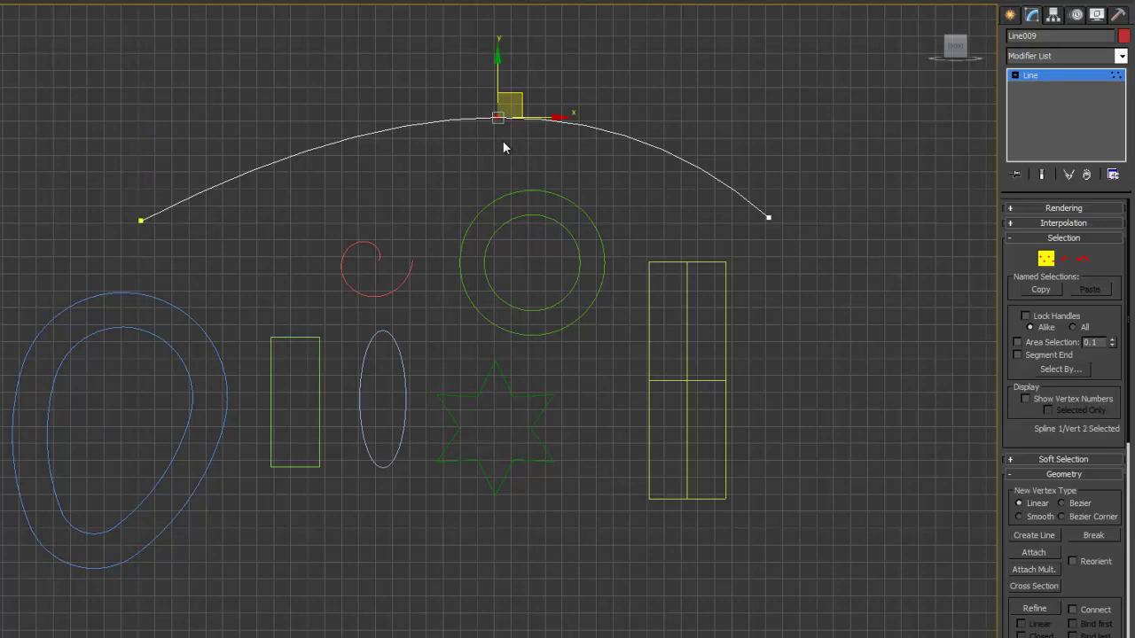
left_click_drag(520, 94, 456, 149)
Step: At segment level, move the segment between the arched line's middle and end vertices up and to the right
left_click(1063, 259)
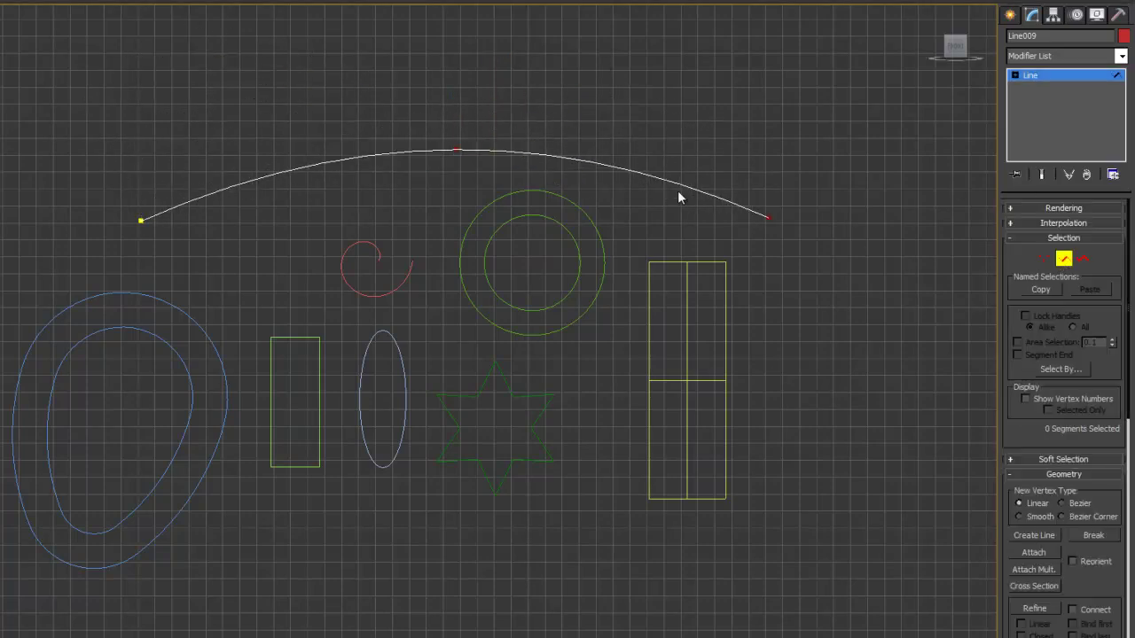
left_click(665, 183)
left_click_drag(634, 164, 713, 92)
left_click(650, 135)
Step: At spline level, reposition the whole arched curve above the shapes and leave sub-object editing
left_click(1082, 258)
left_click(740, 102)
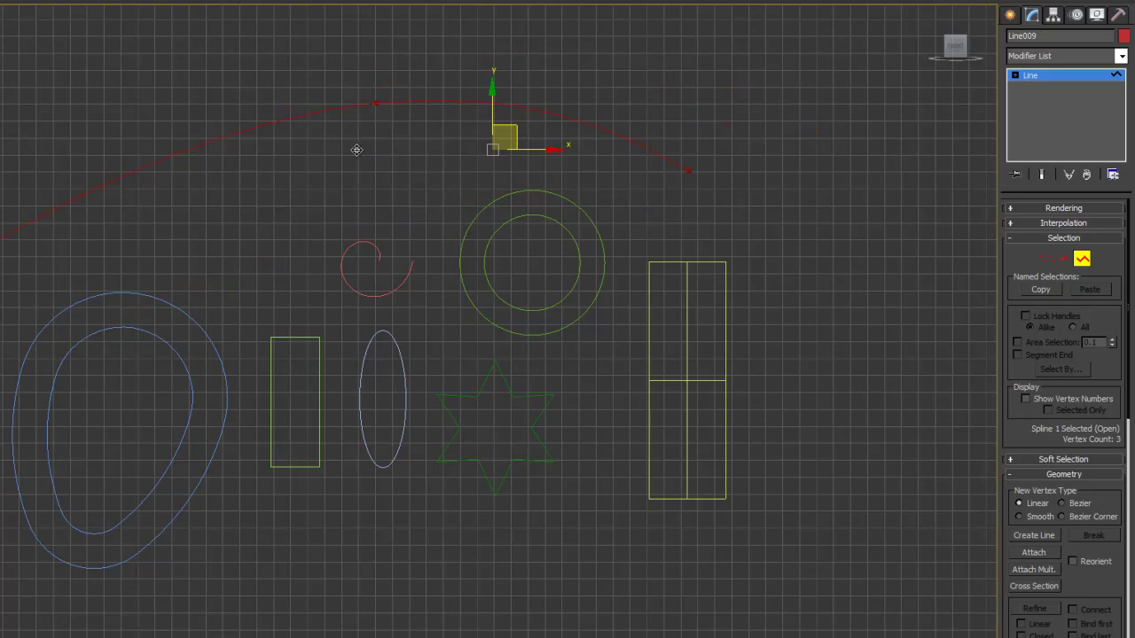
left_click_drag(356, 150, 408, 164)
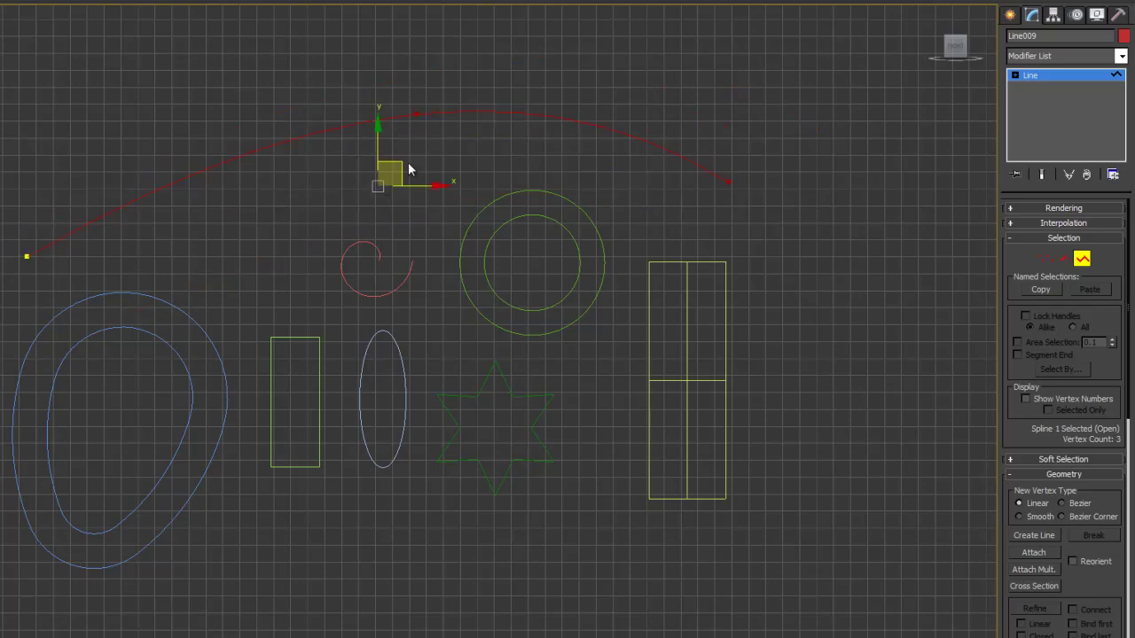
left_click(1082, 258)
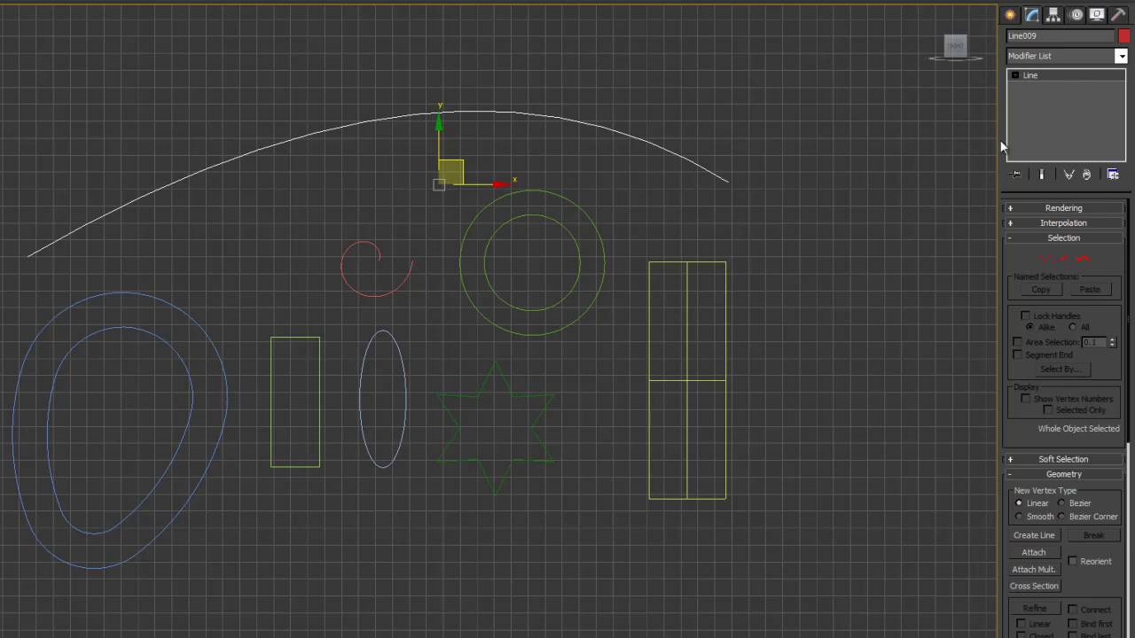
Step: Look through the arched line's sub-object levels in the modifier stack and deselect the line
left_click(582, 155)
left_click(534, 116)
left_click(1016, 76)
left_click(1016, 76)
left_click(569, 161)
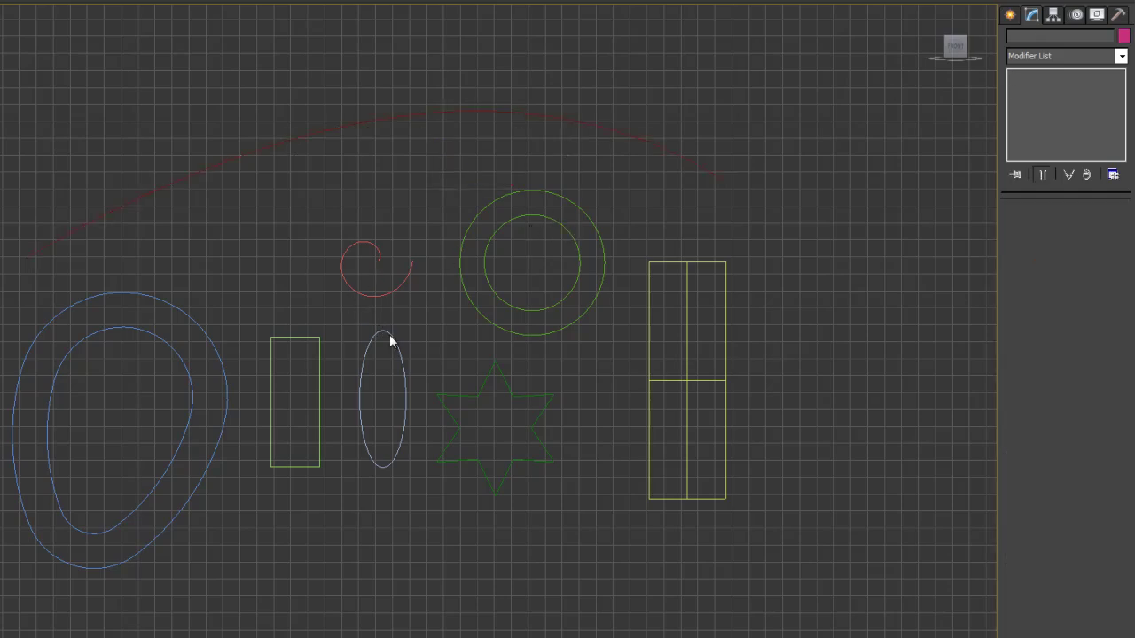
Step: Reduce the size of the "MAX Text" spline to 97
middle_click_drag(203, 355, 520, 355)
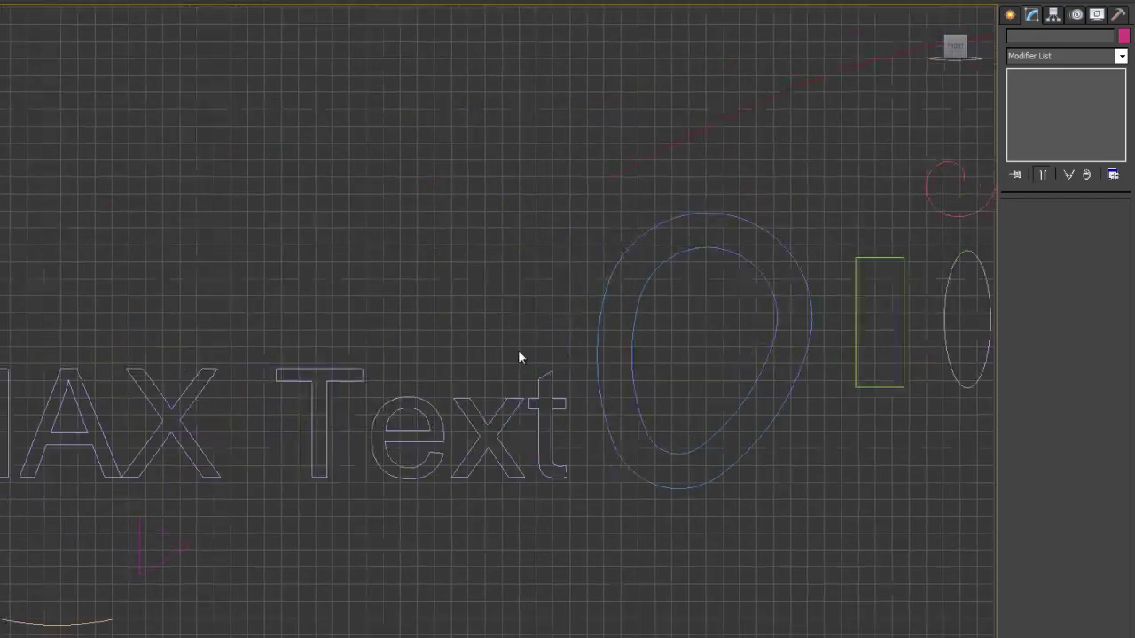
left_click(425, 398)
scroll(347, 356, "up", 3)
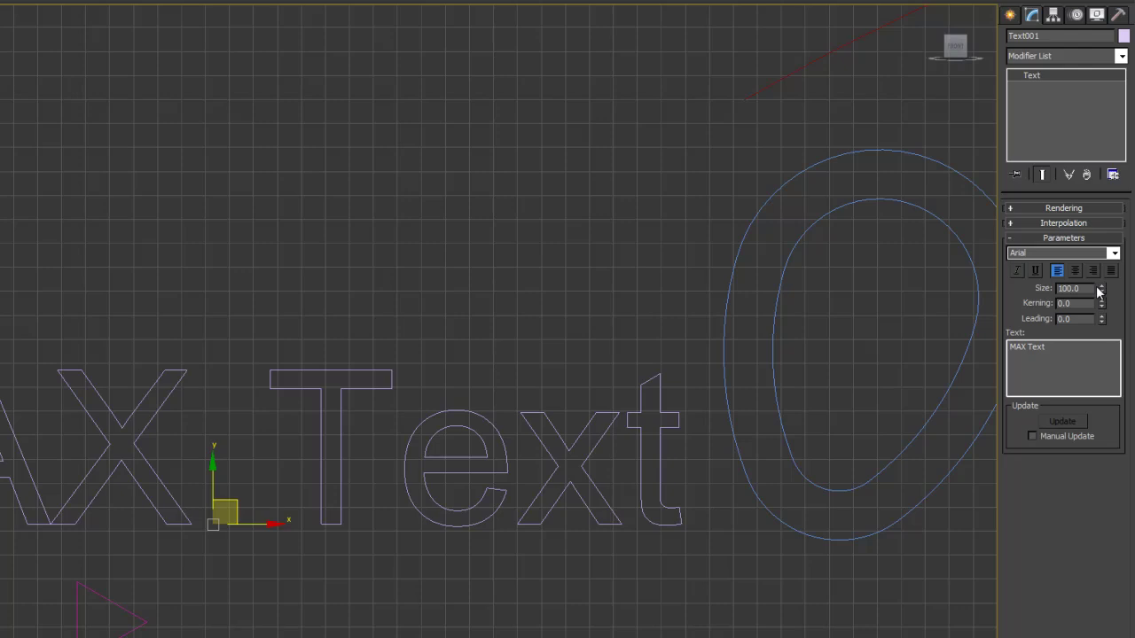
mouse_move(1100, 291)
left_mouse_down()
mouse_move(1100, 306)
mouse_move(1096, 288)
left_mouse_up()
key("Tab")
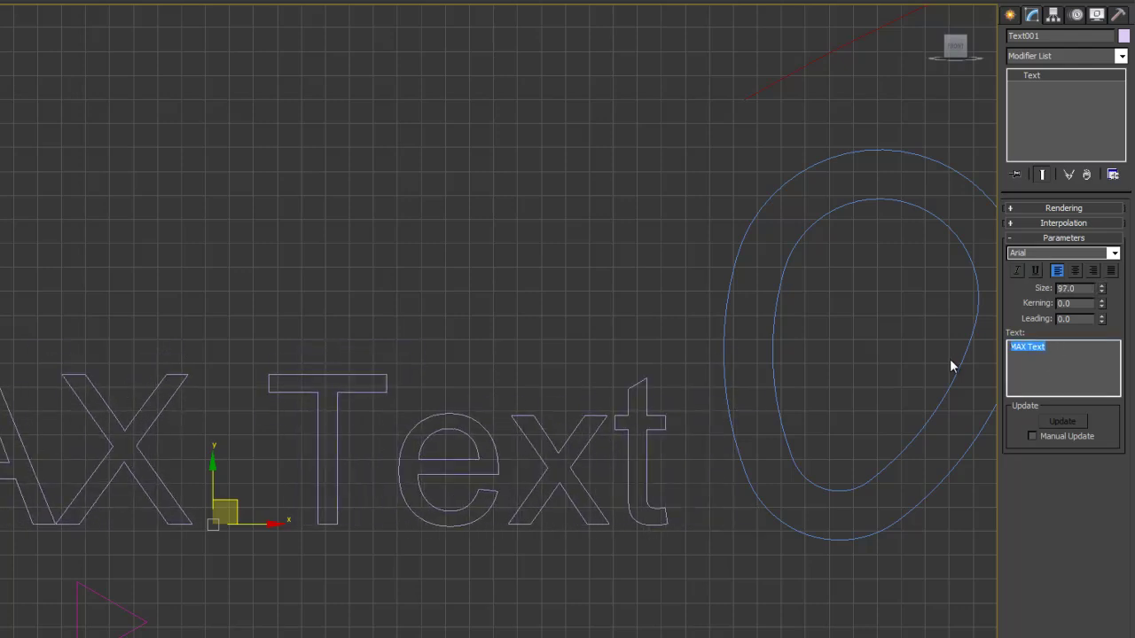
left_click(598, 315)
left_click(547, 438)
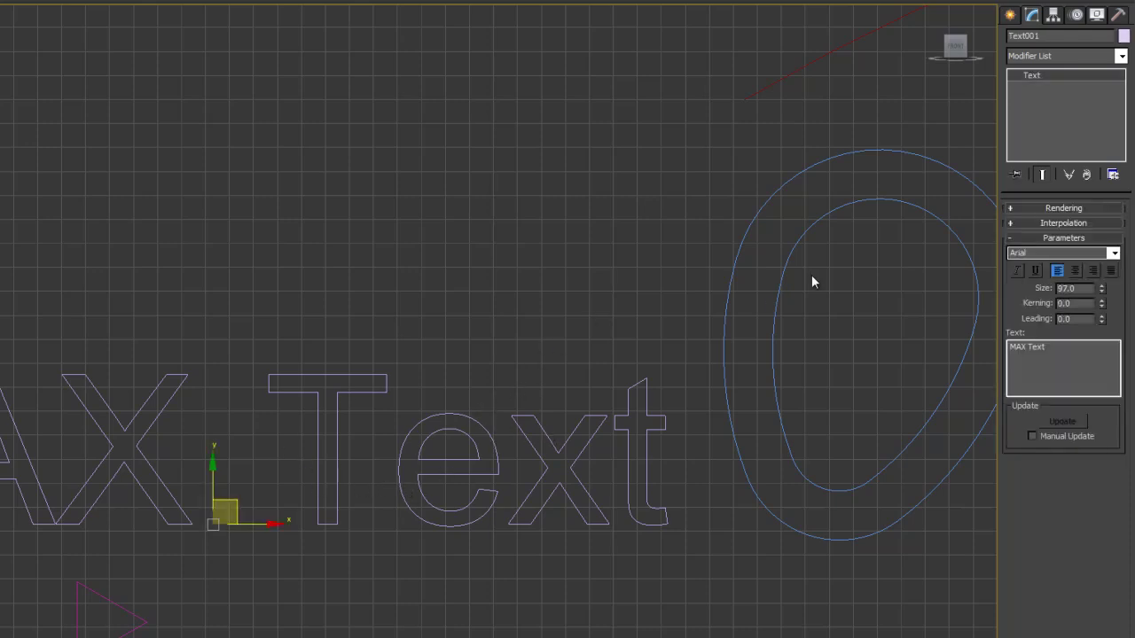
scroll(758, 255, "down", 4)
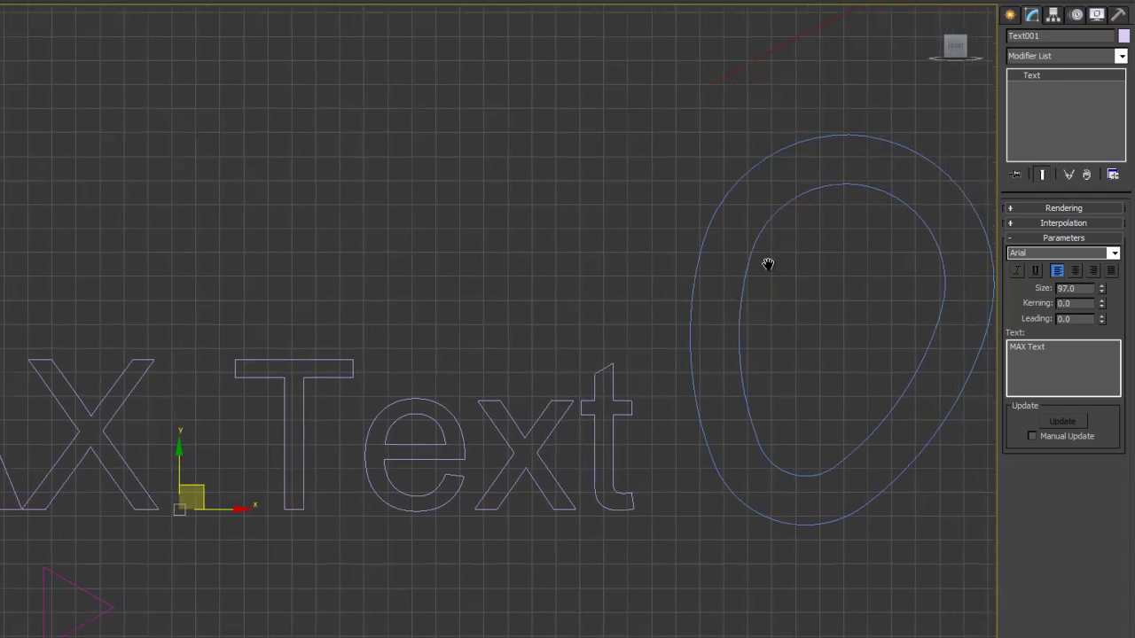
scroll(720, 267, "up", 3)
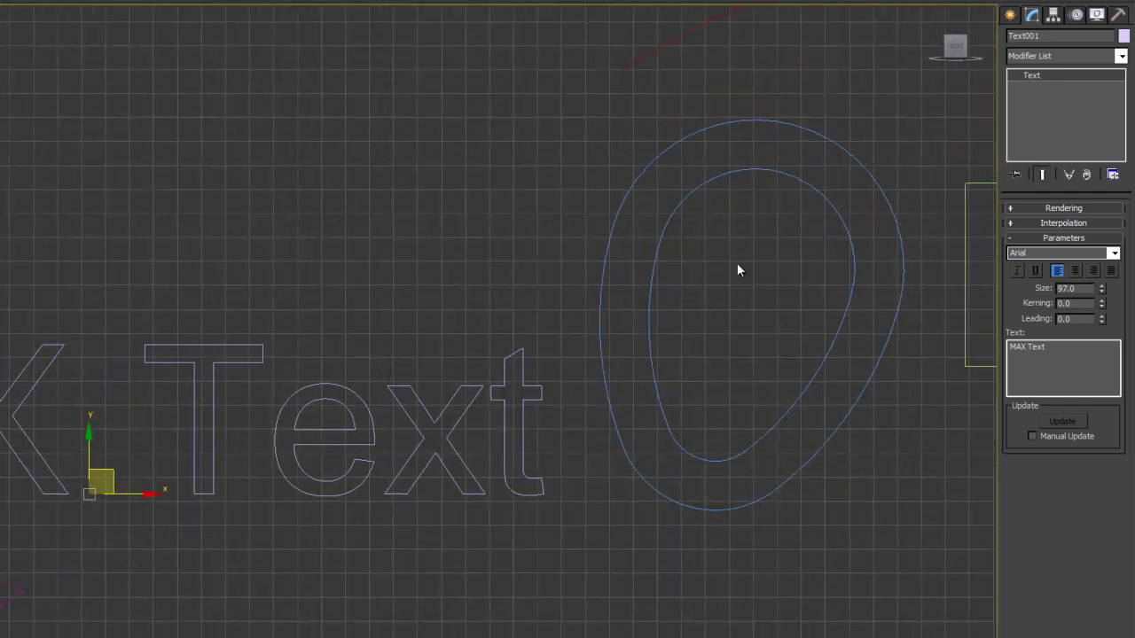